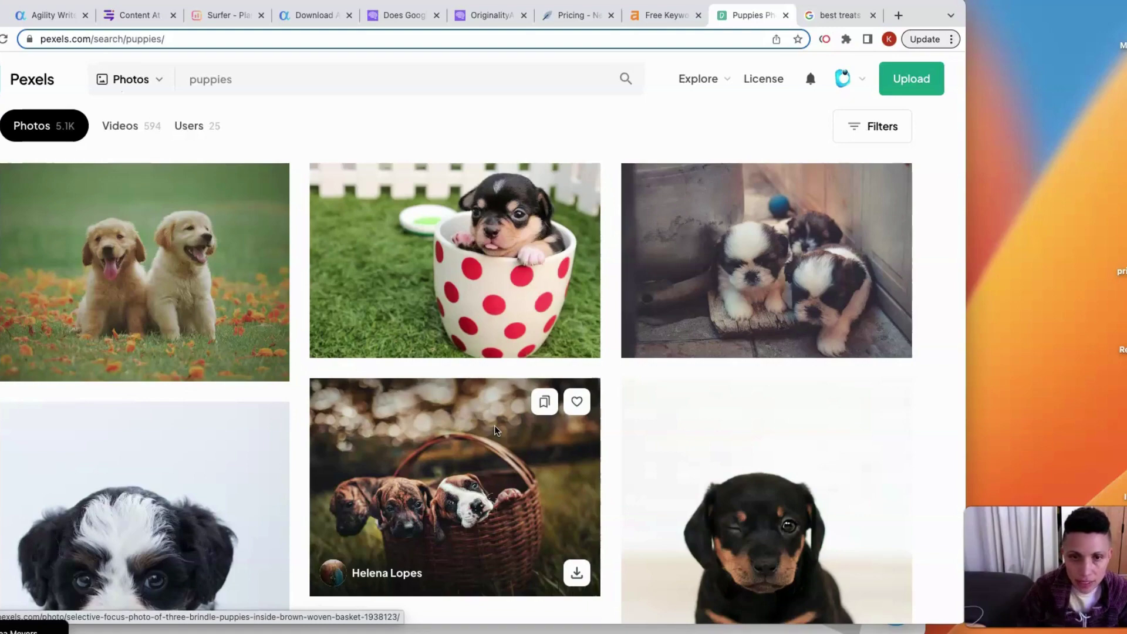
Browse the Pexels puppy photo results, then switch to the Originality.ai 'Does Google Penalize AI Content' study.
scroll(298, 382, "down", 1)
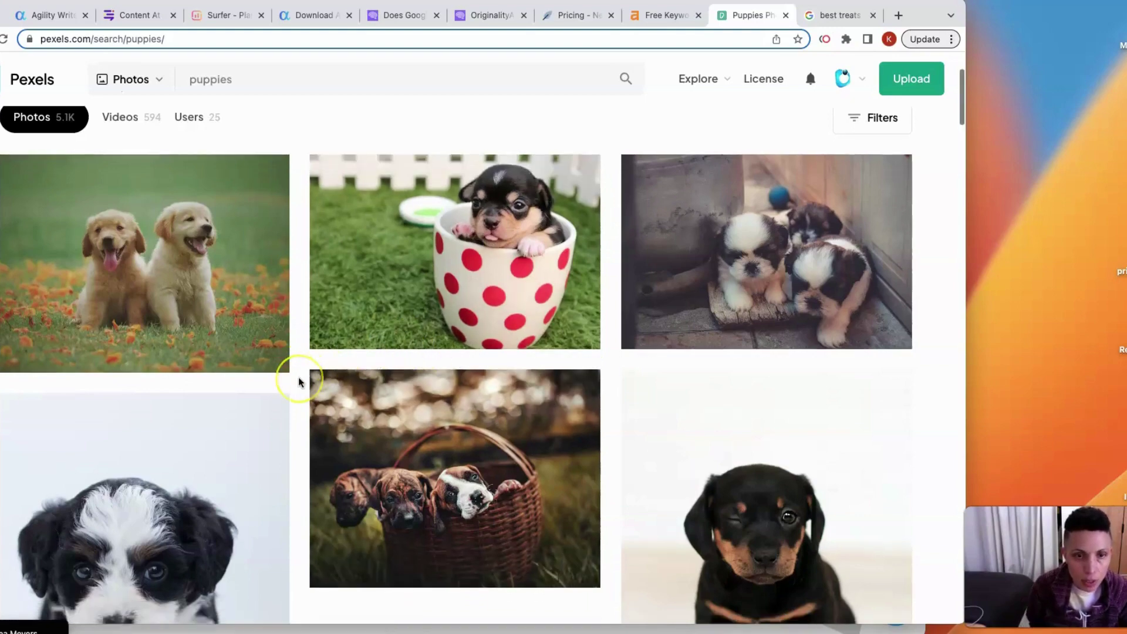
scroll(299, 382, "down", 7)
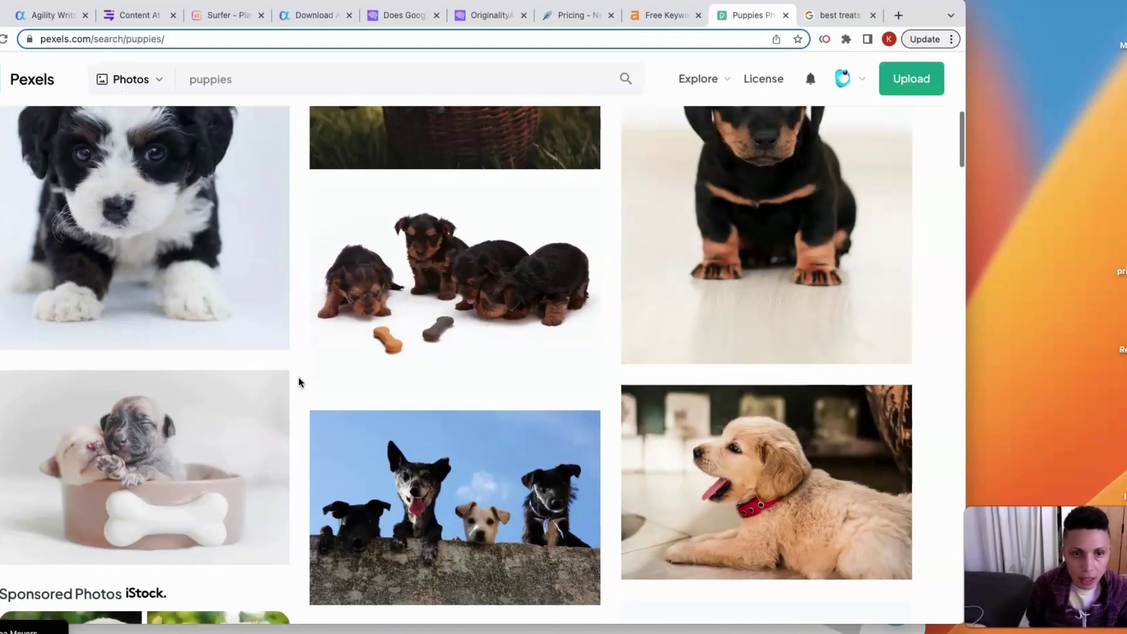
scroll(298, 382, "down", 1)
scroll(298, 382, "down", 3)
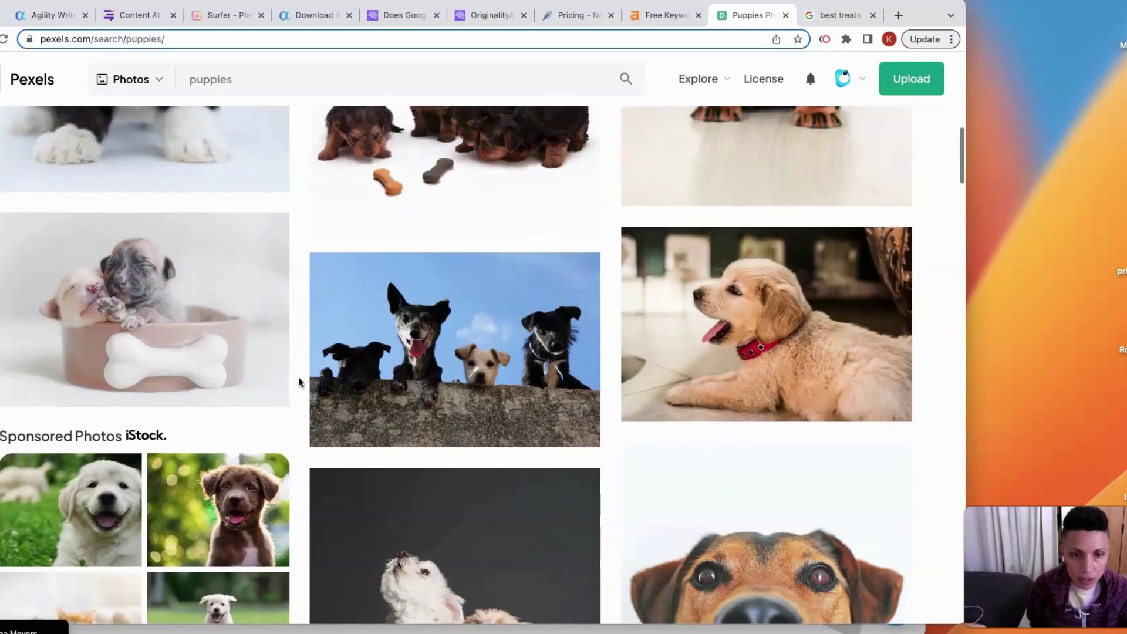
scroll(299, 382, "down", 1)
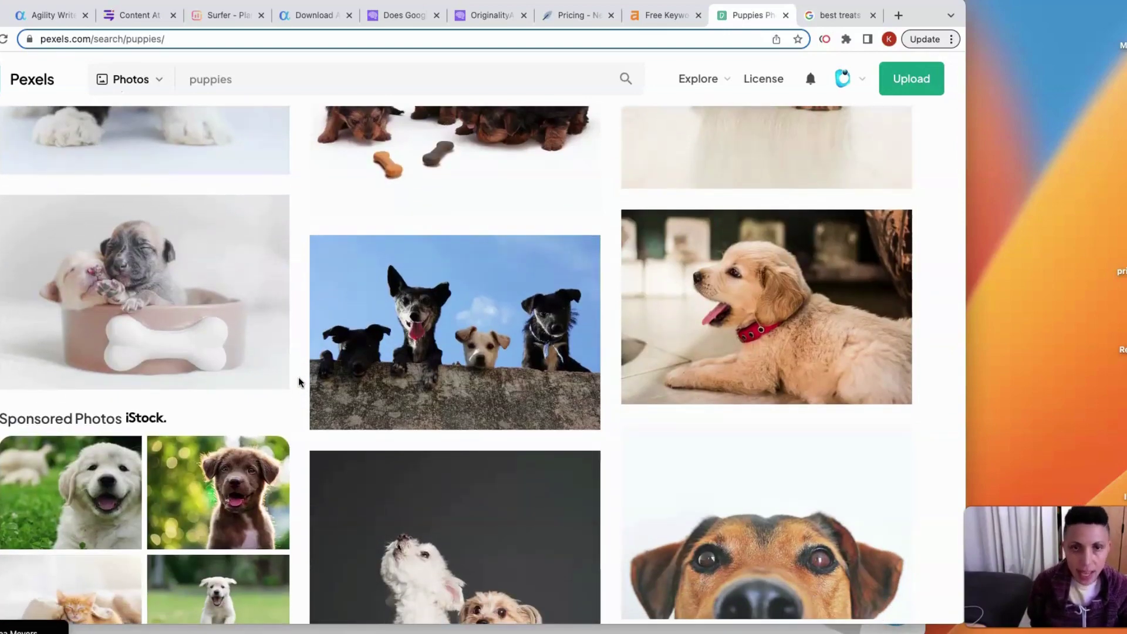
scroll(298, 381, "up", 1)
scroll(298, 381, "up", 2)
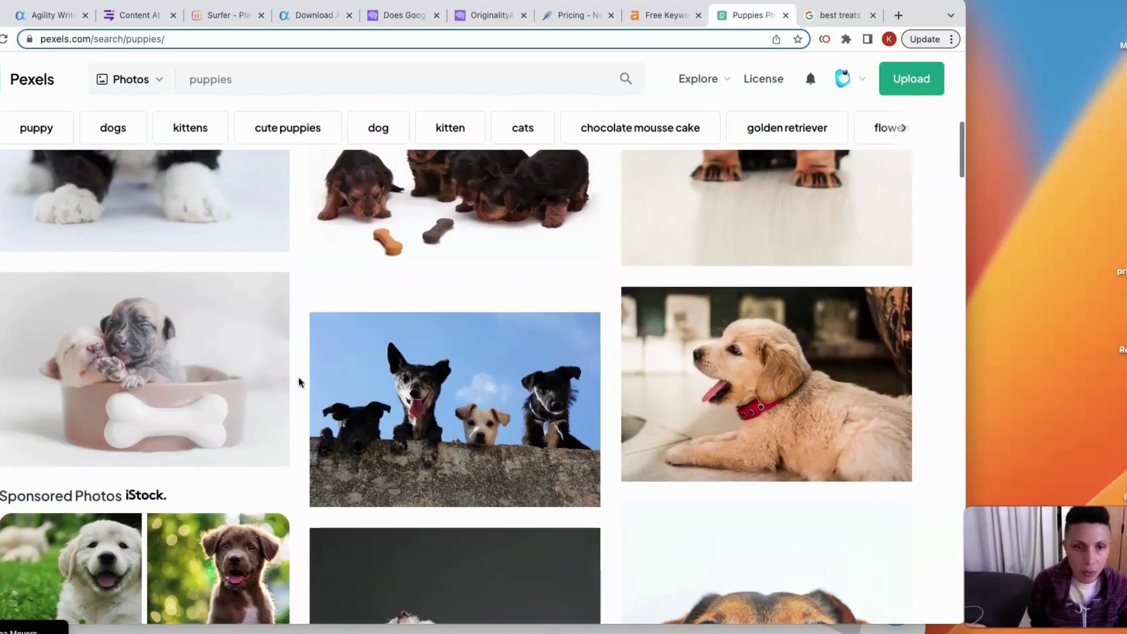
scroll(298, 382, "up", 1)
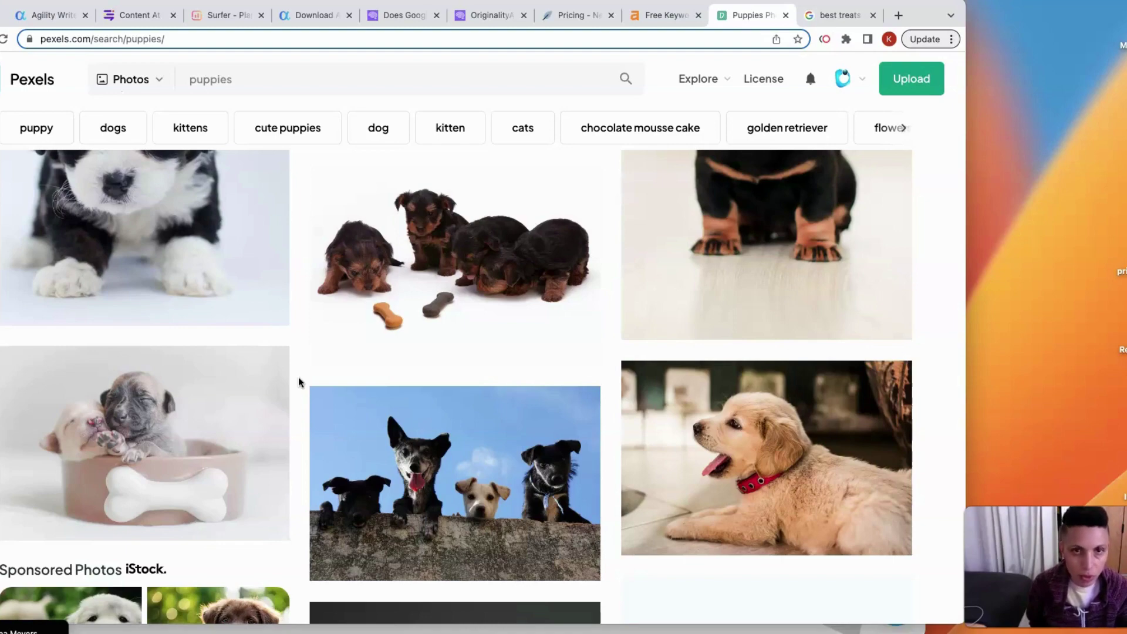
left_click(398, 18)
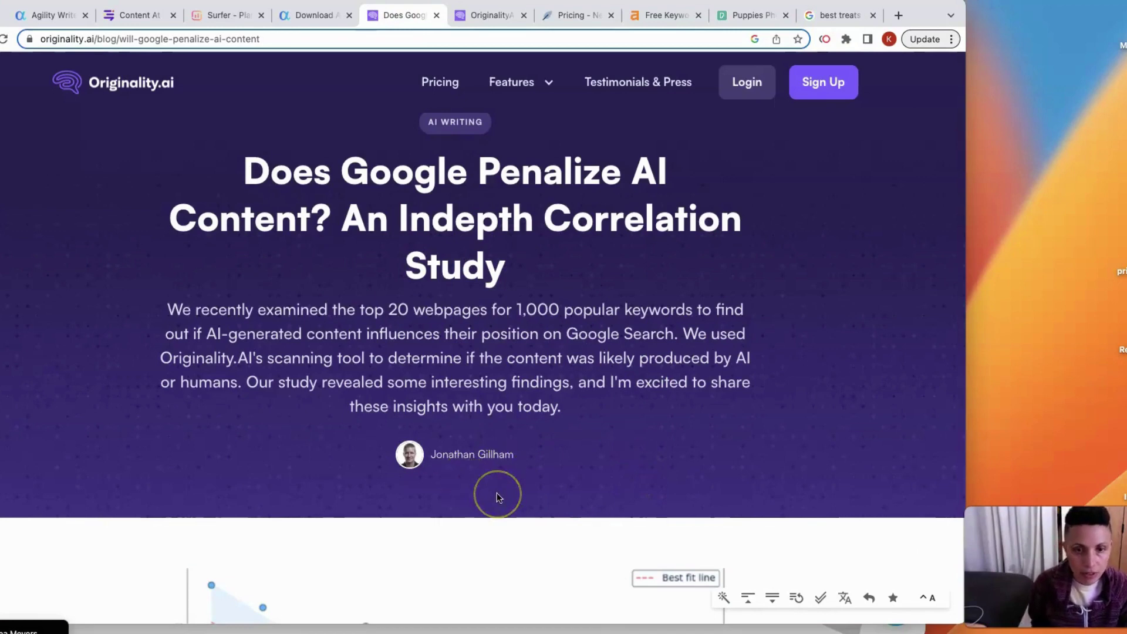
scroll(496, 497, "down", 1)
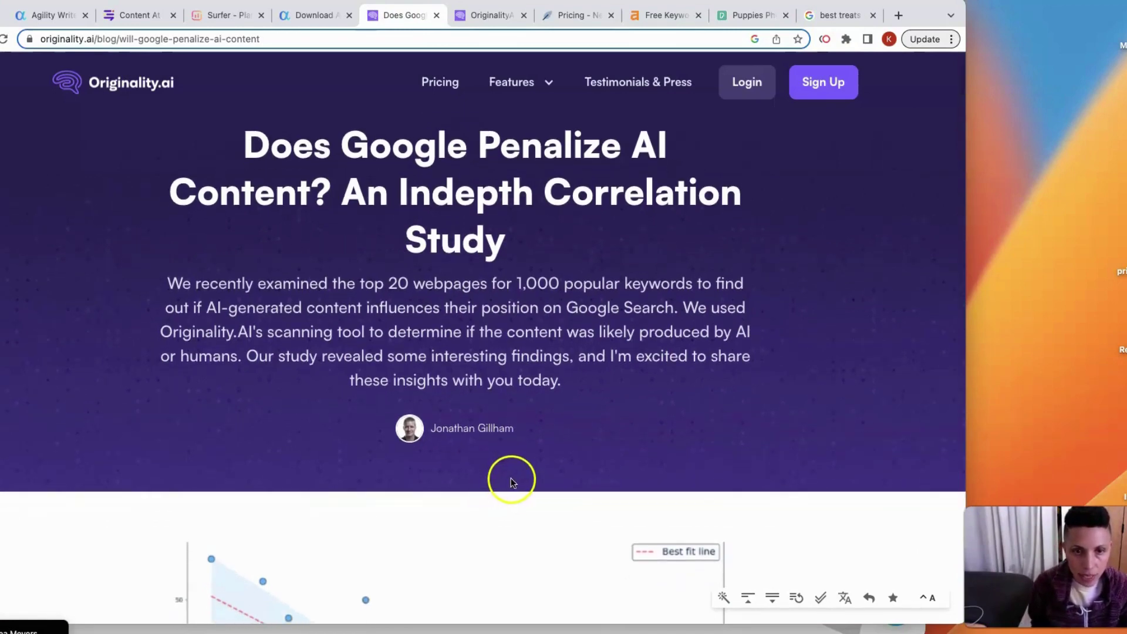
scroll(521, 479, "down", 2)
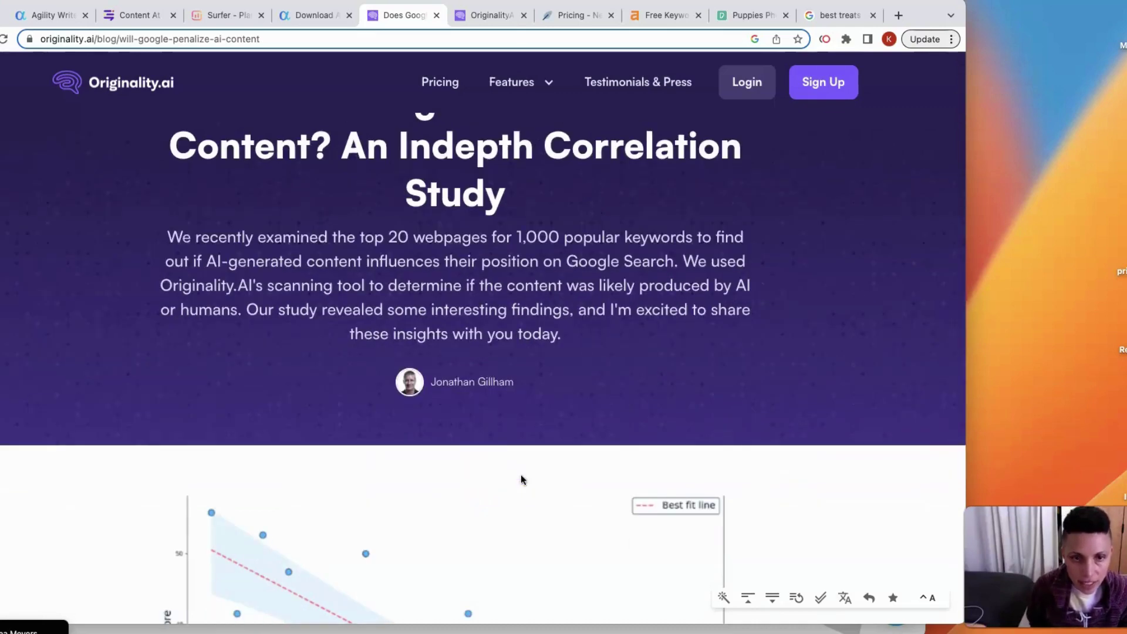
scroll(521, 479, "down", 2)
scroll(420, 252, "up", 5)
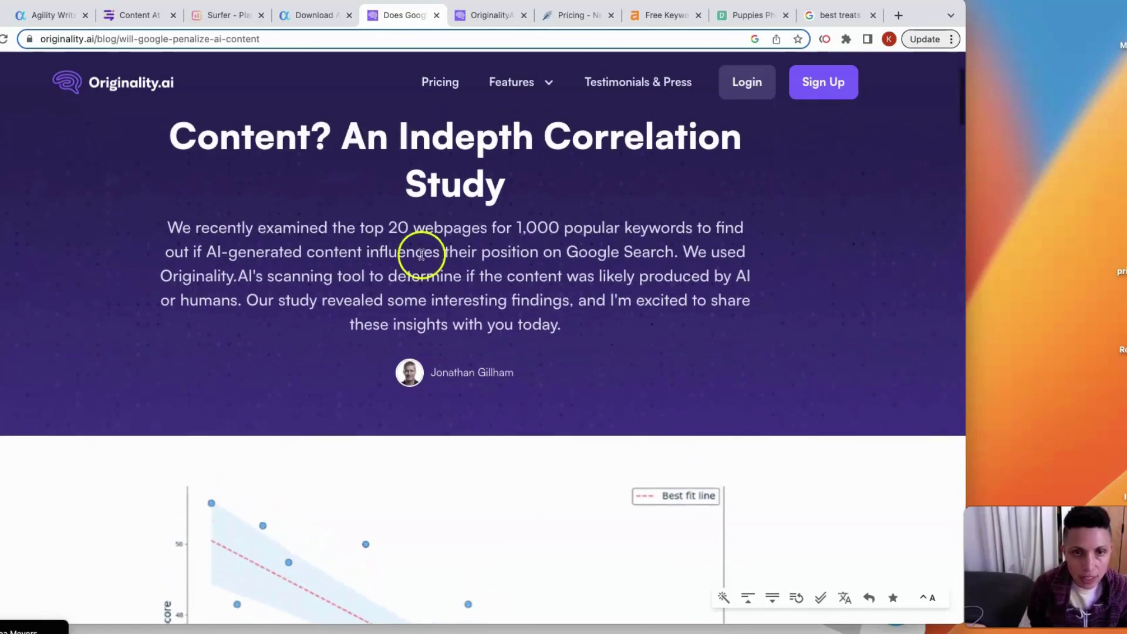
left_click_drag(388, 257, 548, 262)
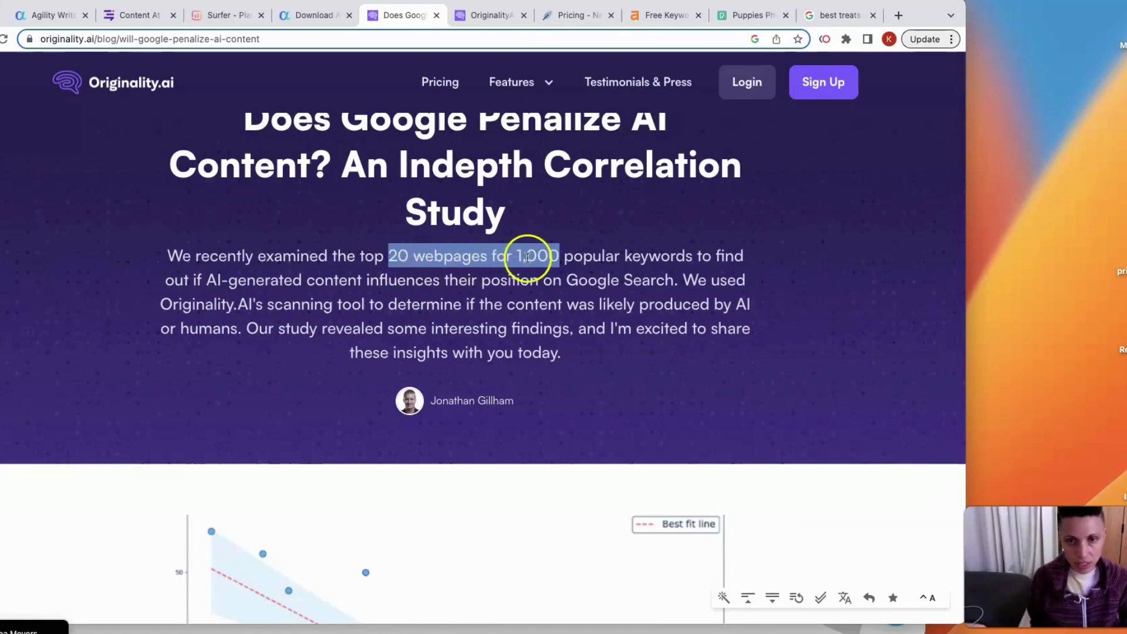
left_click(527, 257)
left_click_drag(517, 256, 692, 258)
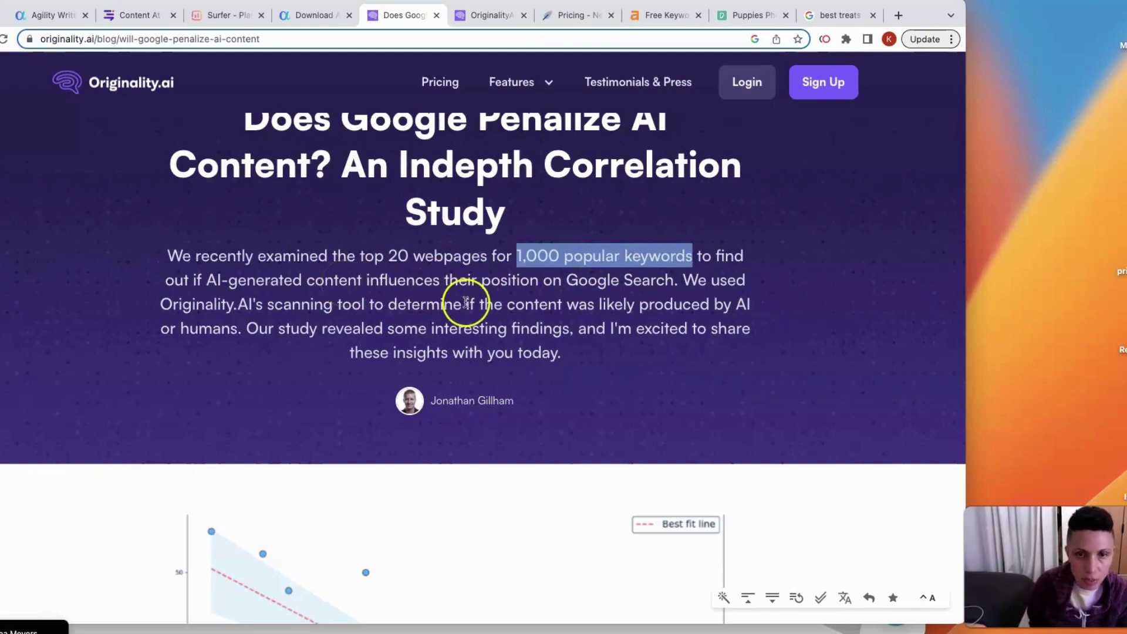
scroll(465, 303, "down", 1)
scroll(465, 303, "down", 10)
scroll(466, 302, "up", 1)
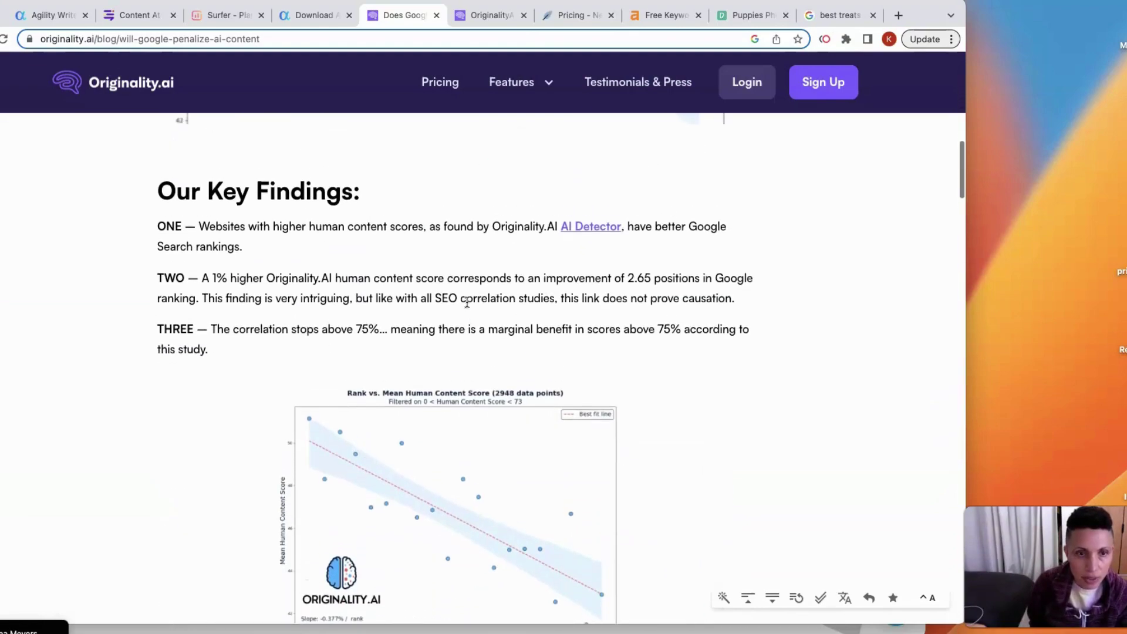
left_click_drag(200, 226, 422, 234)
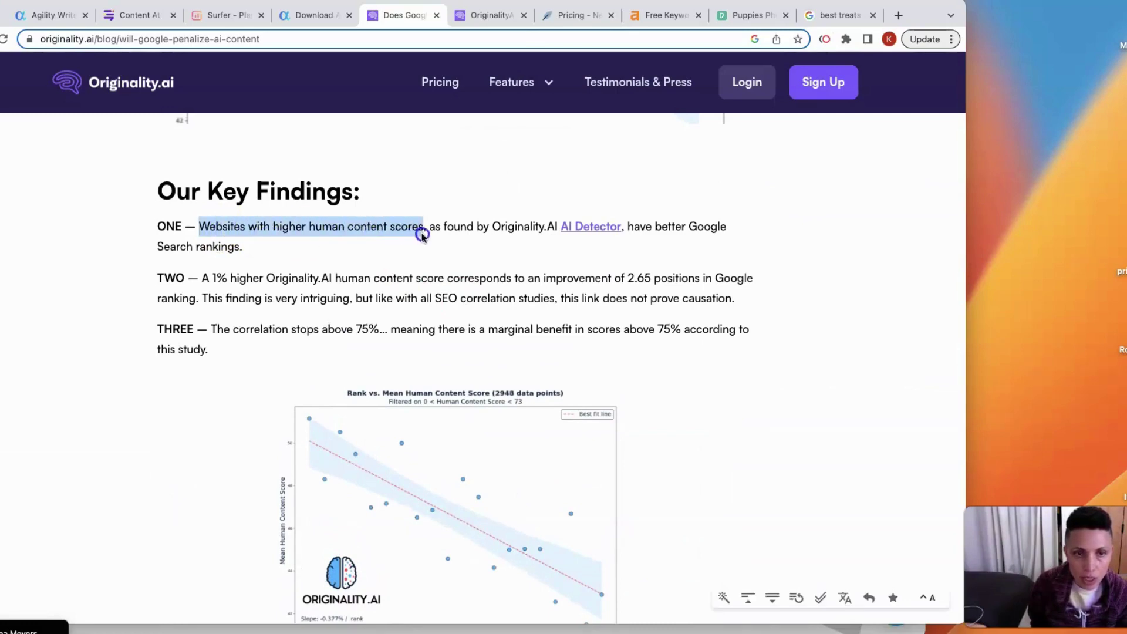
left_click(229, 247)
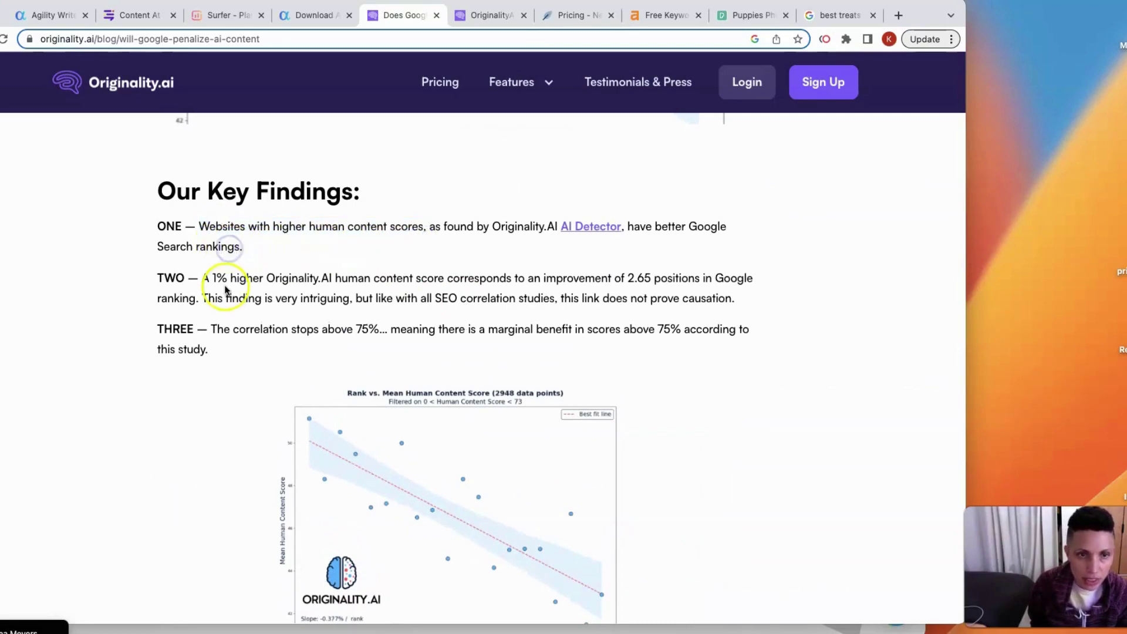
scroll(223, 281, "down", 2)
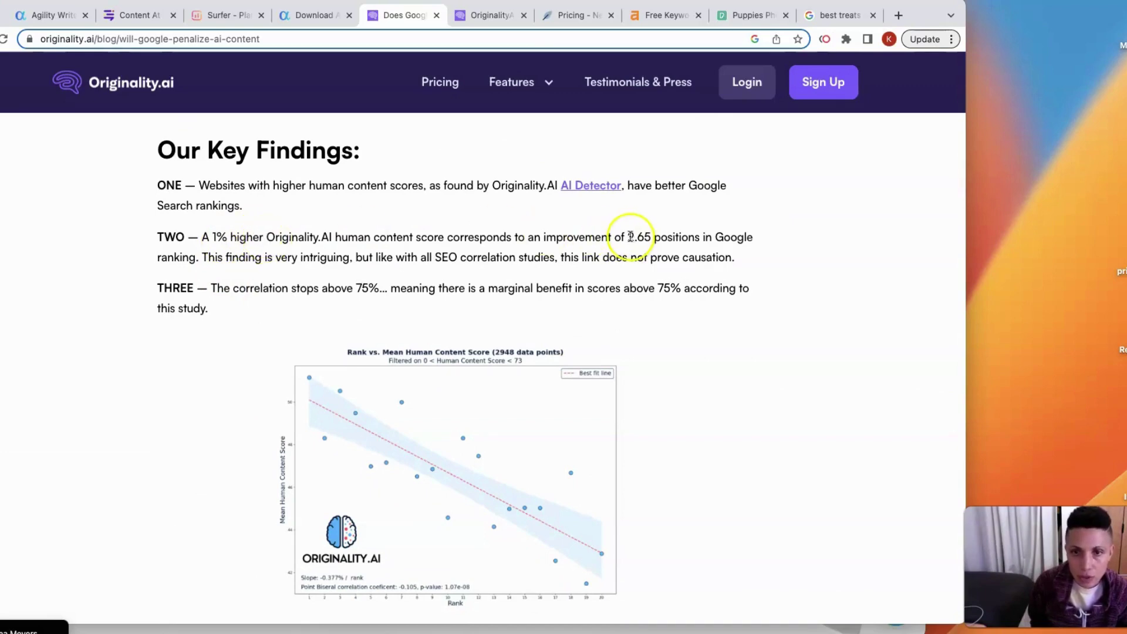
left_click_drag(541, 238, 756, 244)
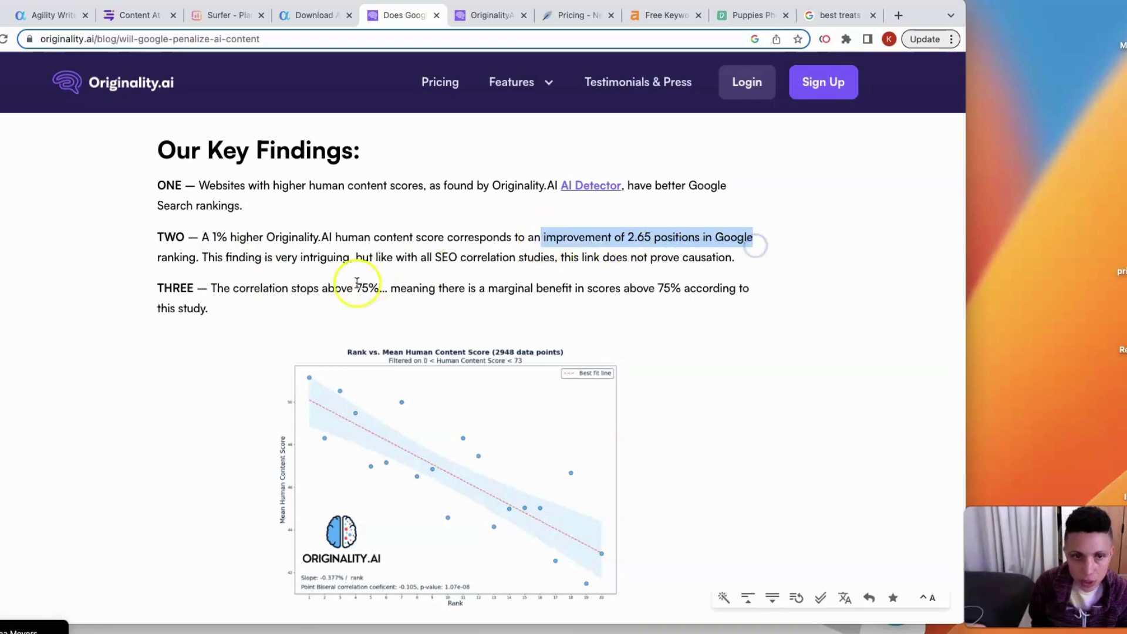
left_click(356, 282)
scroll(355, 286, "down", 2)
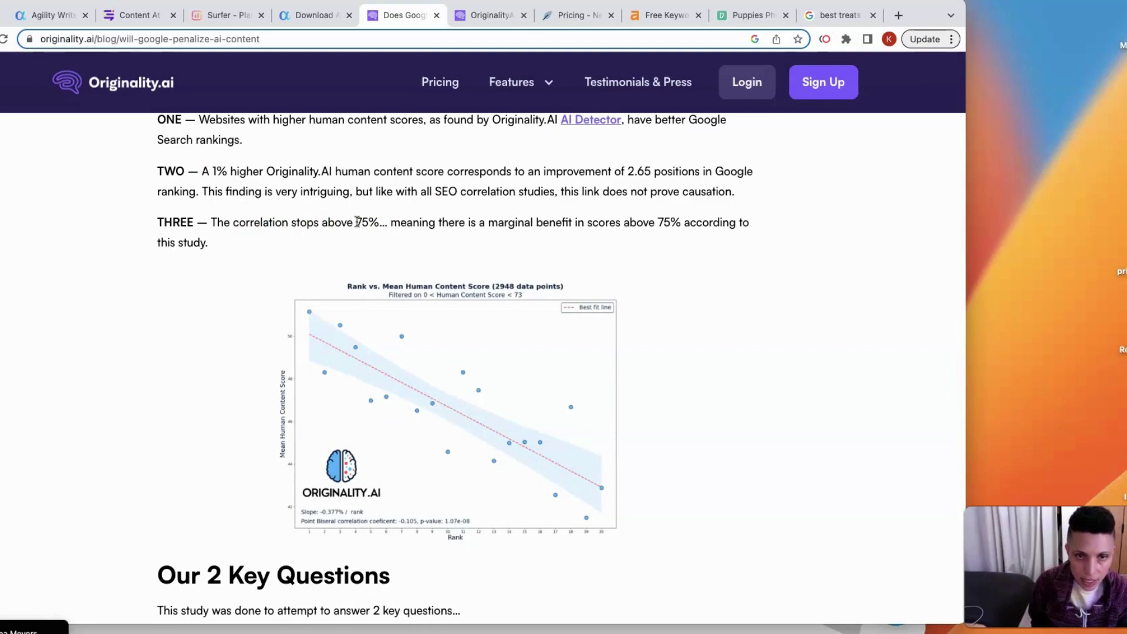
left_click(382, 223)
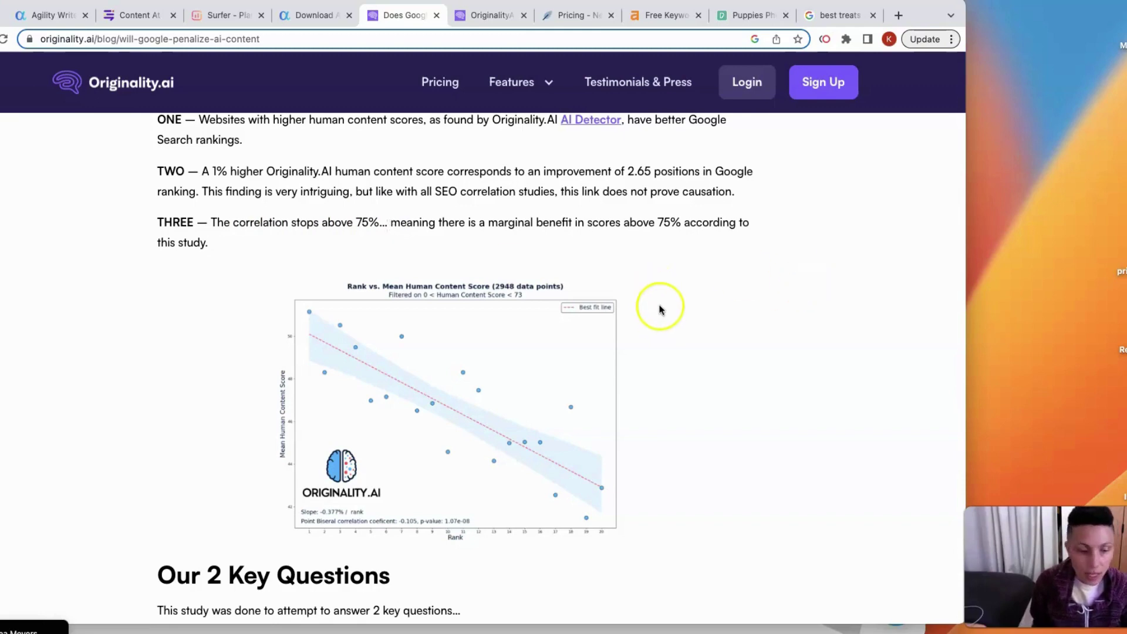
scroll(658, 307, "up", 3)
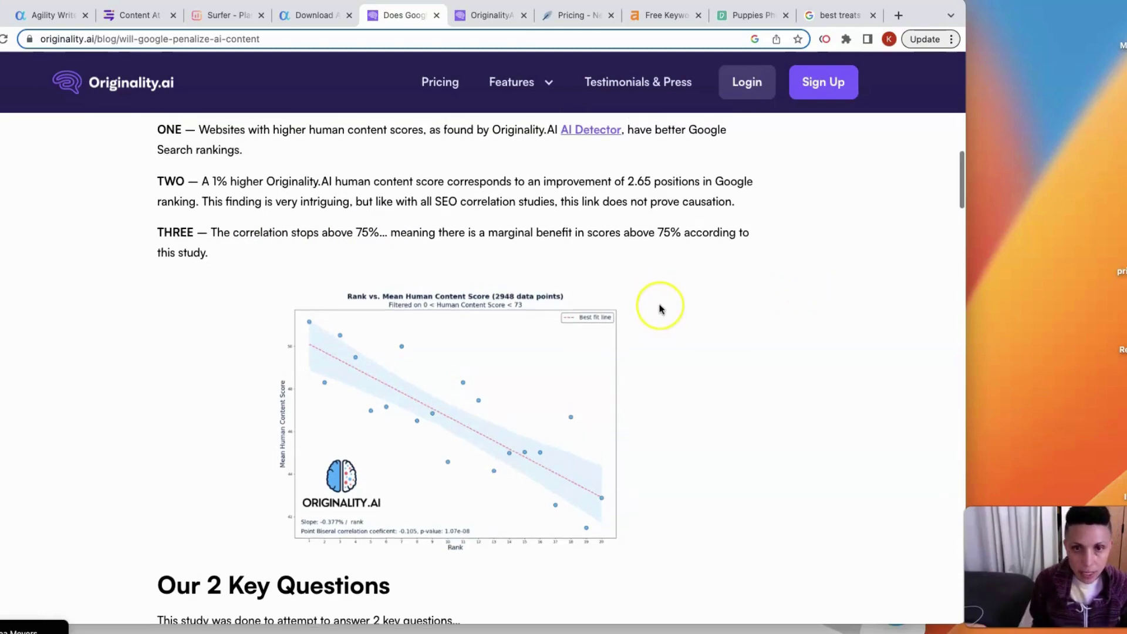
scroll(660, 308, "up", 3)
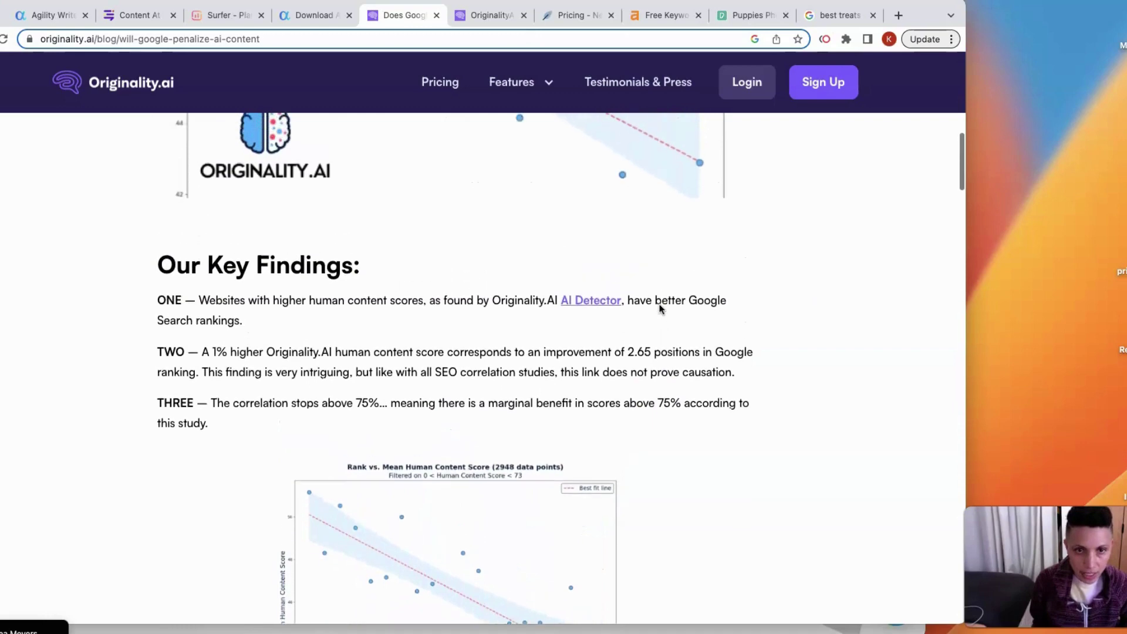
scroll(411, 309, "up", 5)
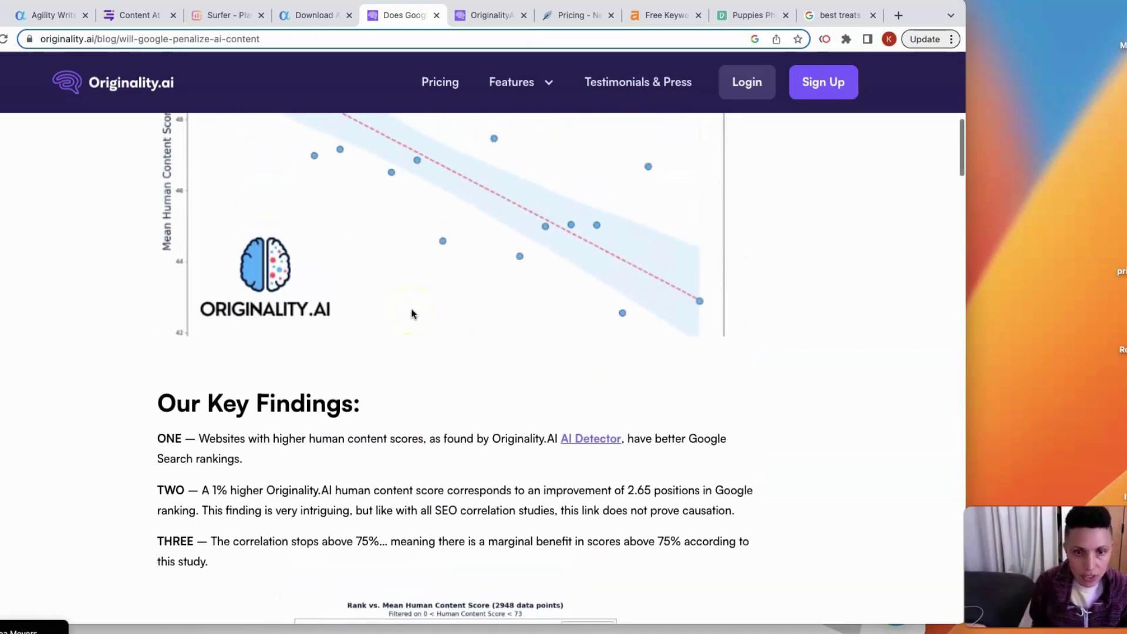
scroll(320, 439, "up", 8)
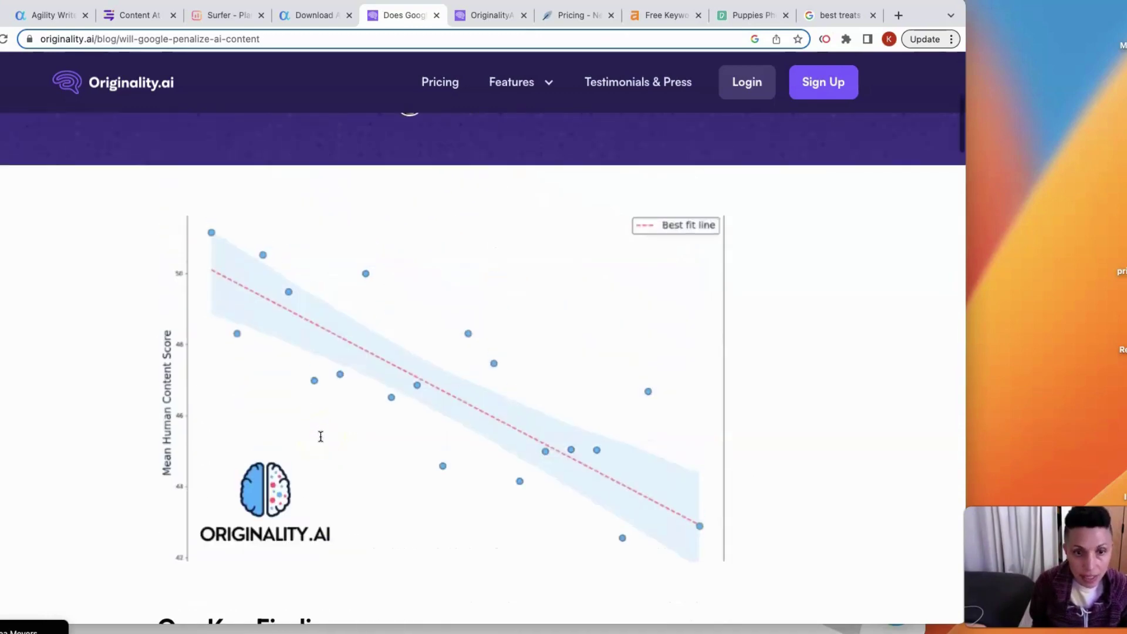
scroll(320, 436, "up", 1)
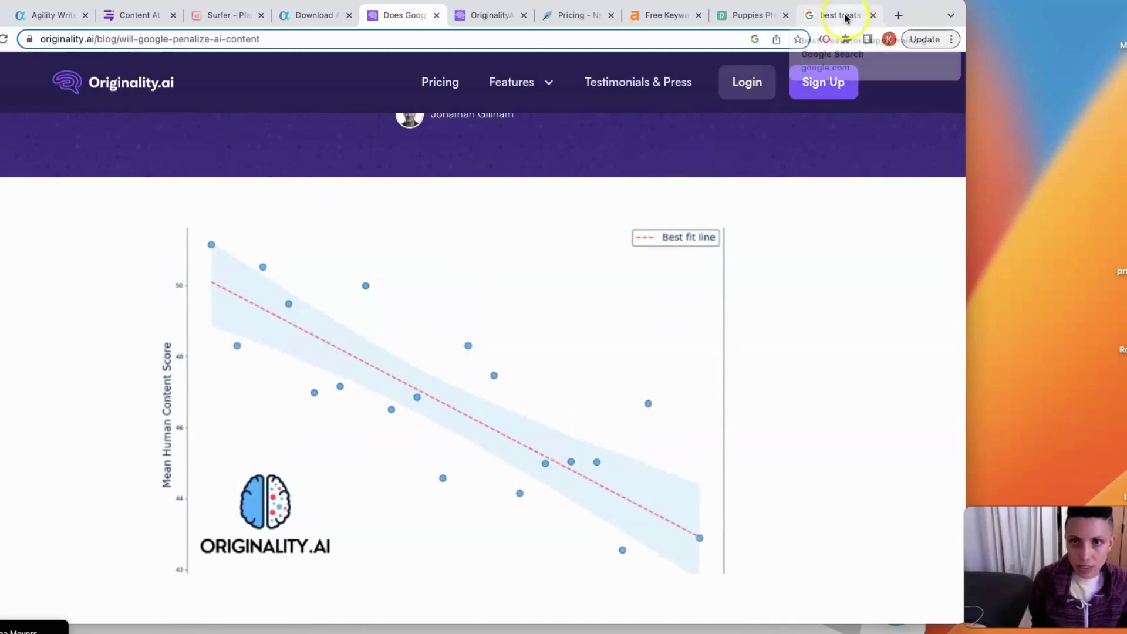
Pass through the Pexels and Google search tabs, then open Chrome's Extensions page from the Window menu.
left_click(729, 20)
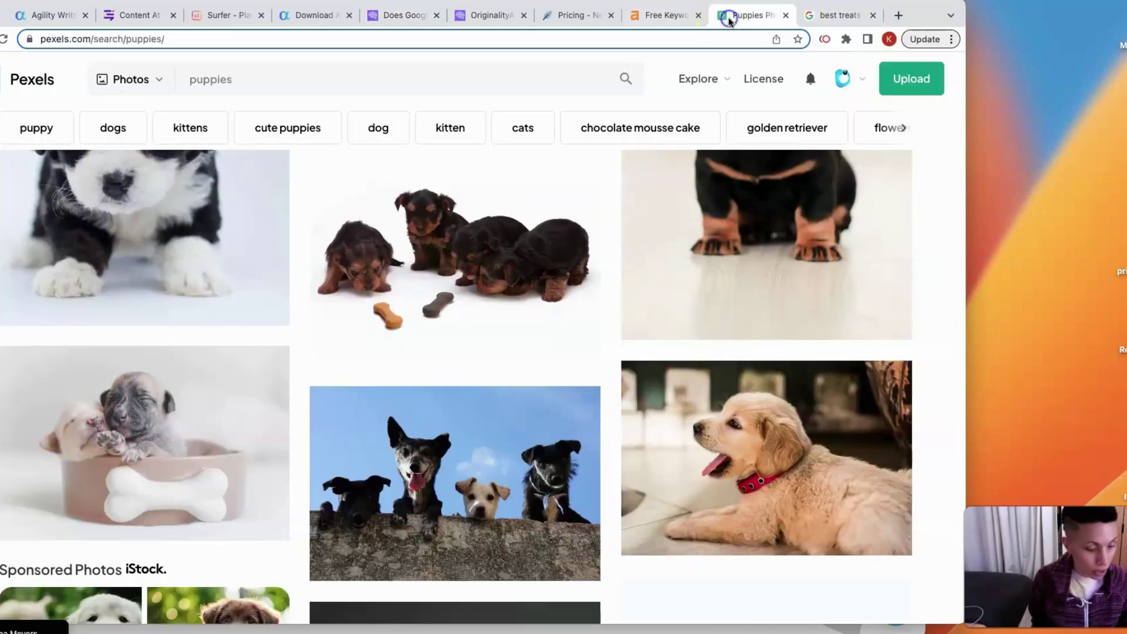
left_click(835, 20)
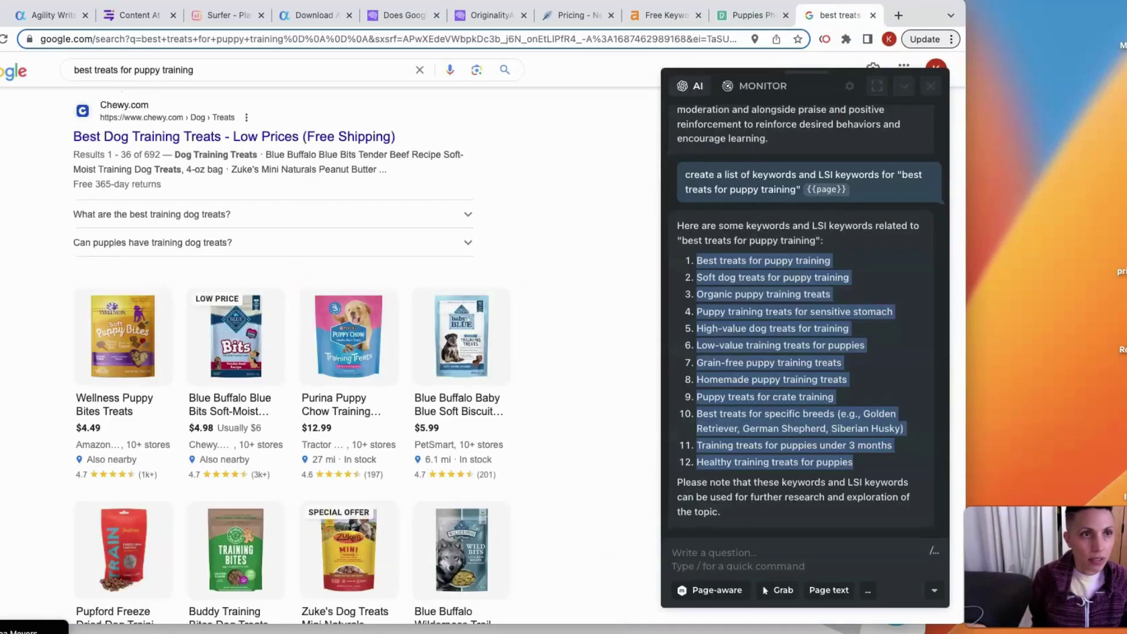
key("Left")
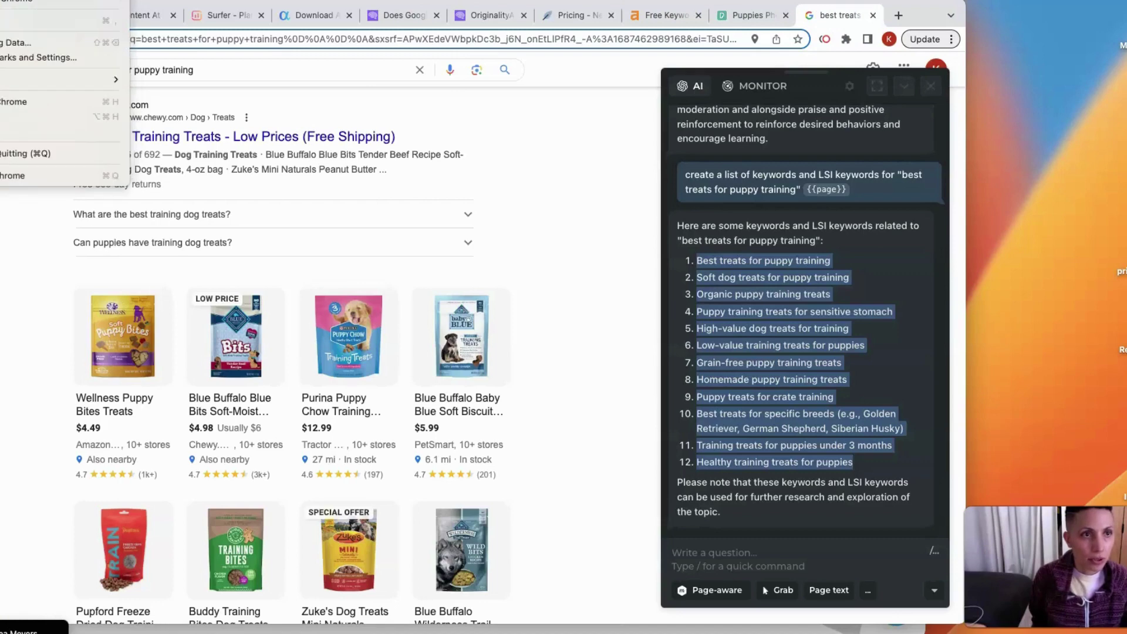
mouse_move(267, 1)
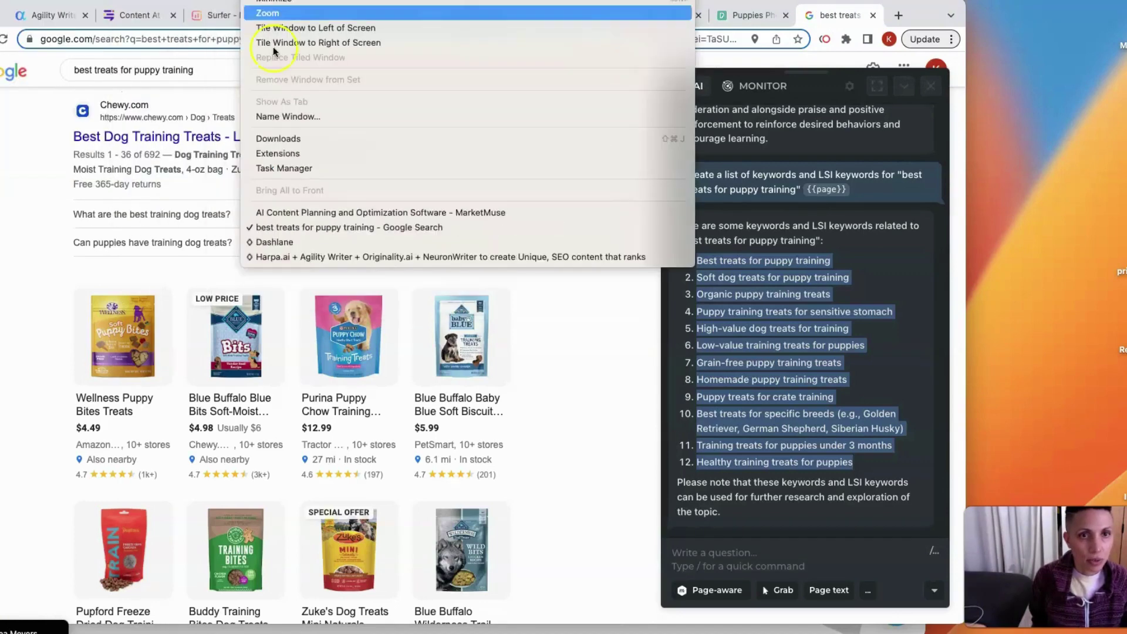
left_click(279, 154)
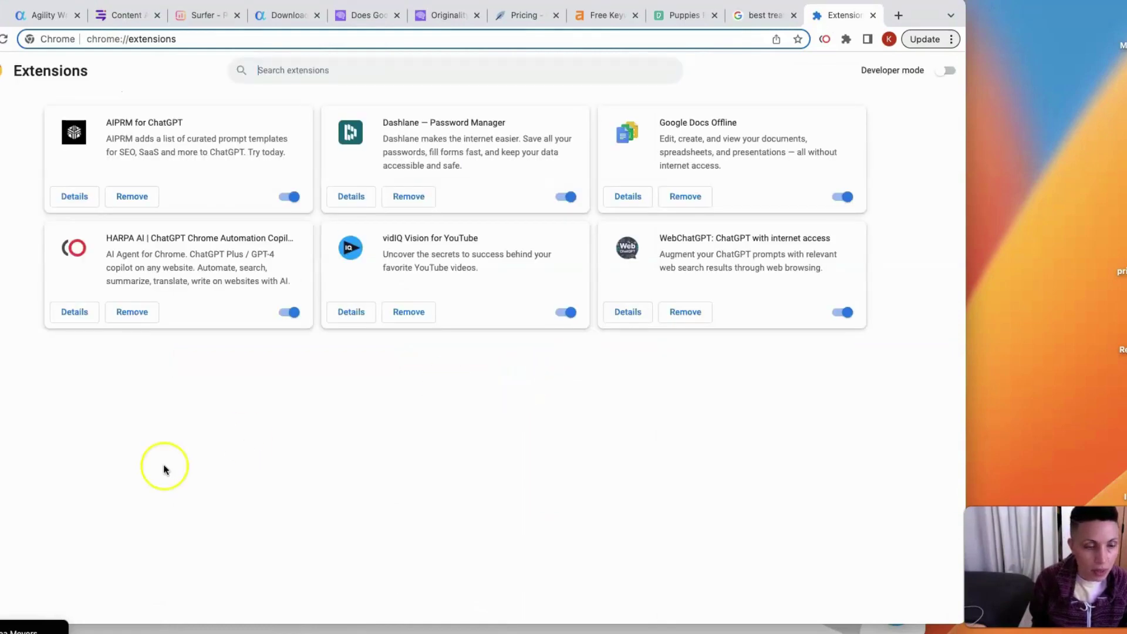
Search the Chrome Web Store for 'harpa', then return to the Extensions tab and list installed extensions.
left_click(2, 70)
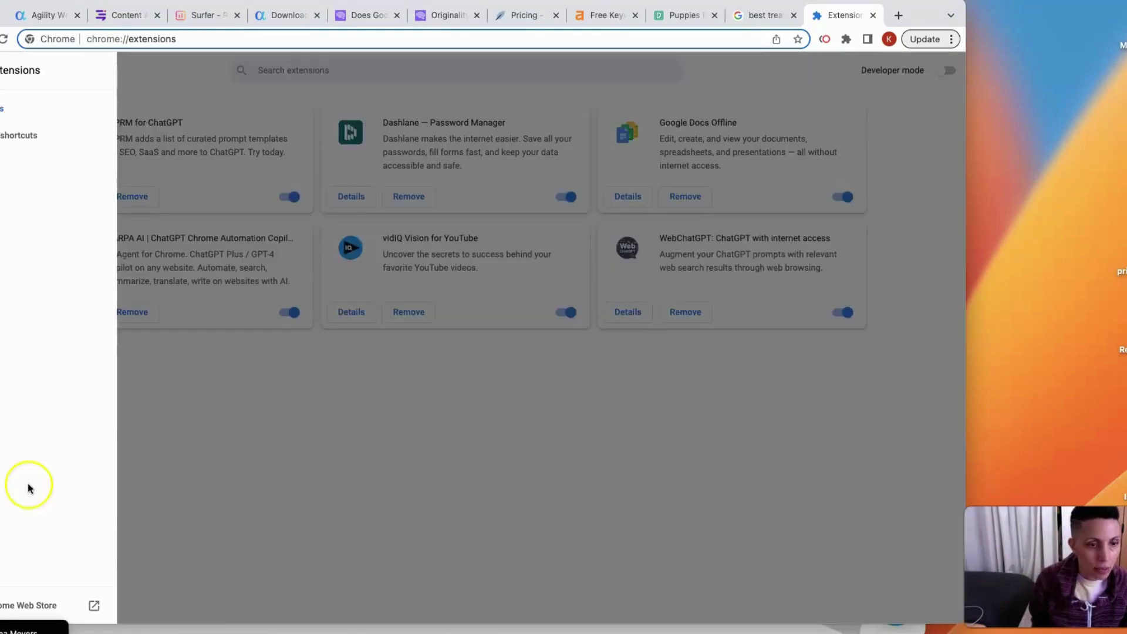
left_click(32, 607)
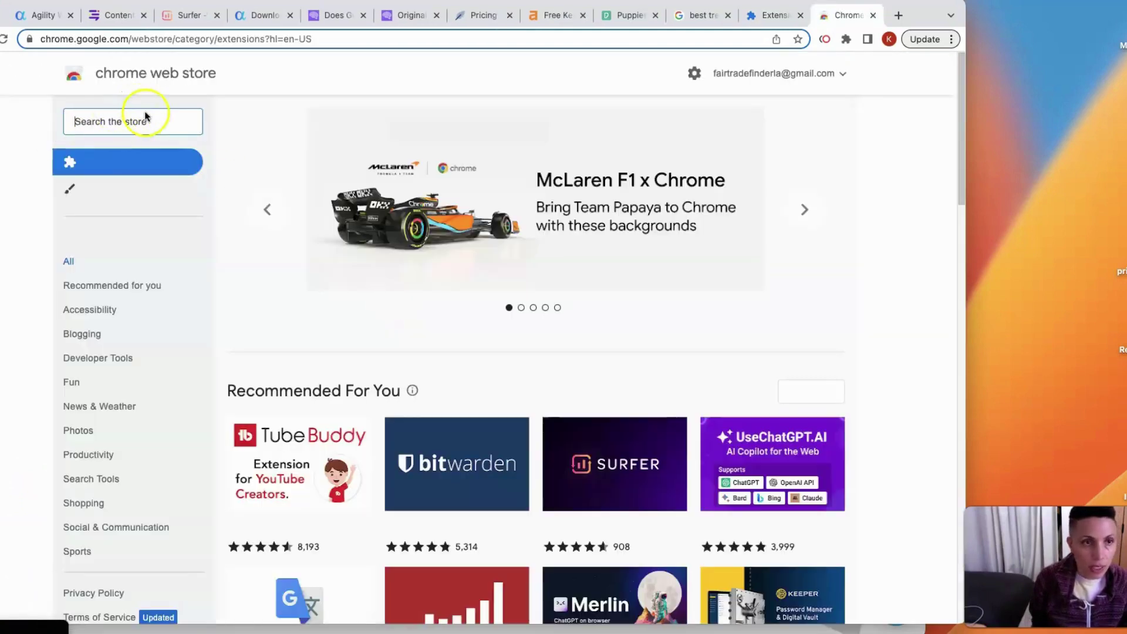
left_click(135, 120)
type("har")
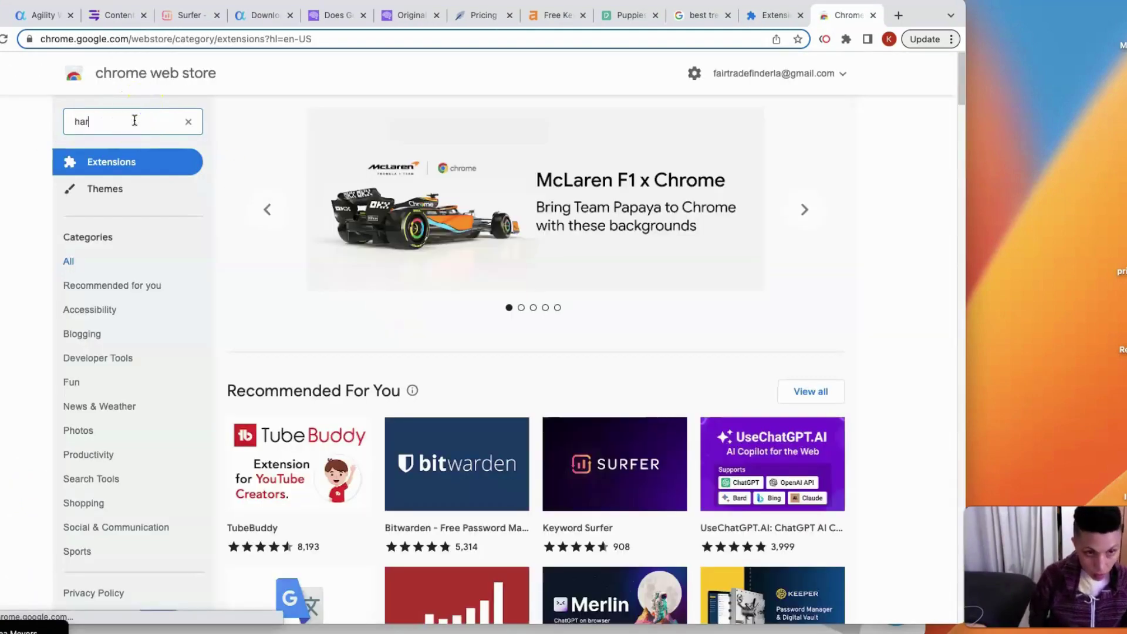
type("pa")
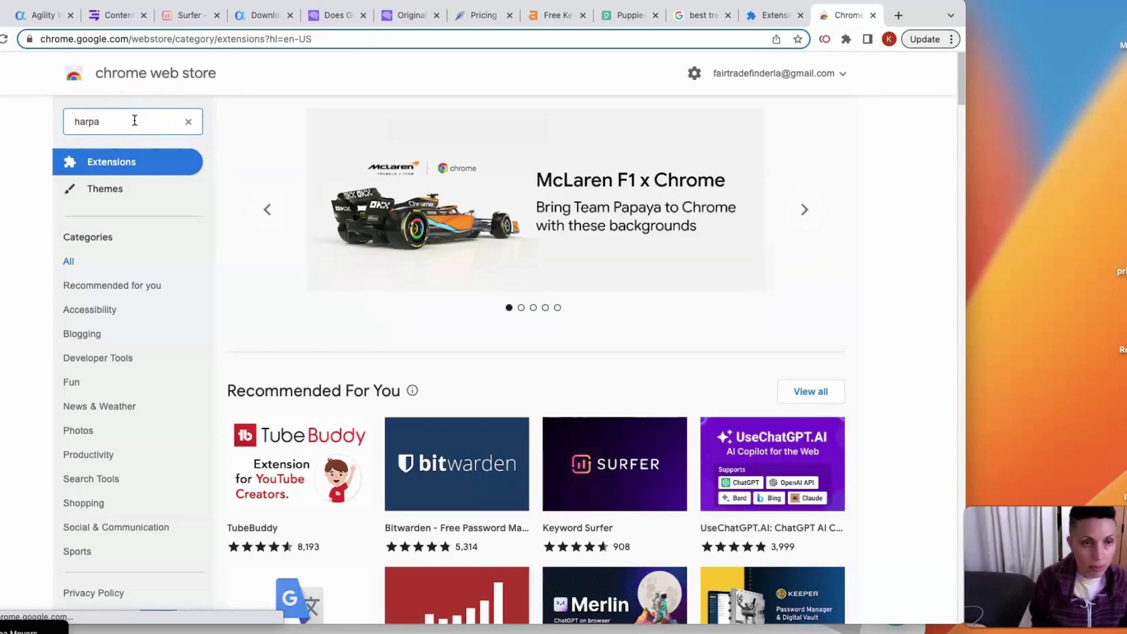
key("Return")
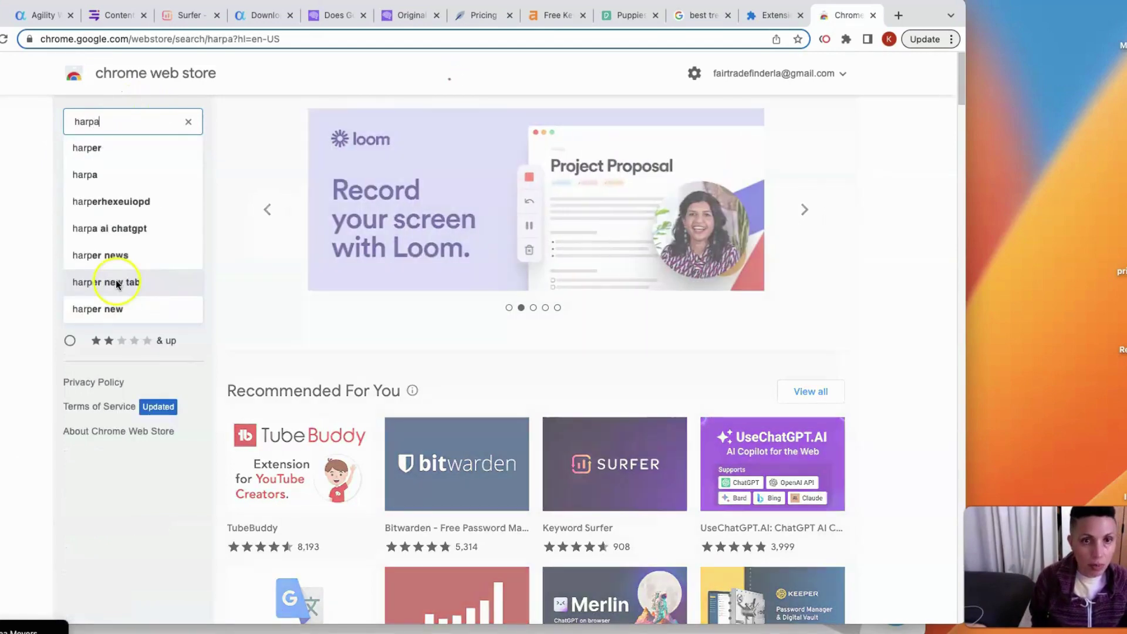
left_click(772, 16)
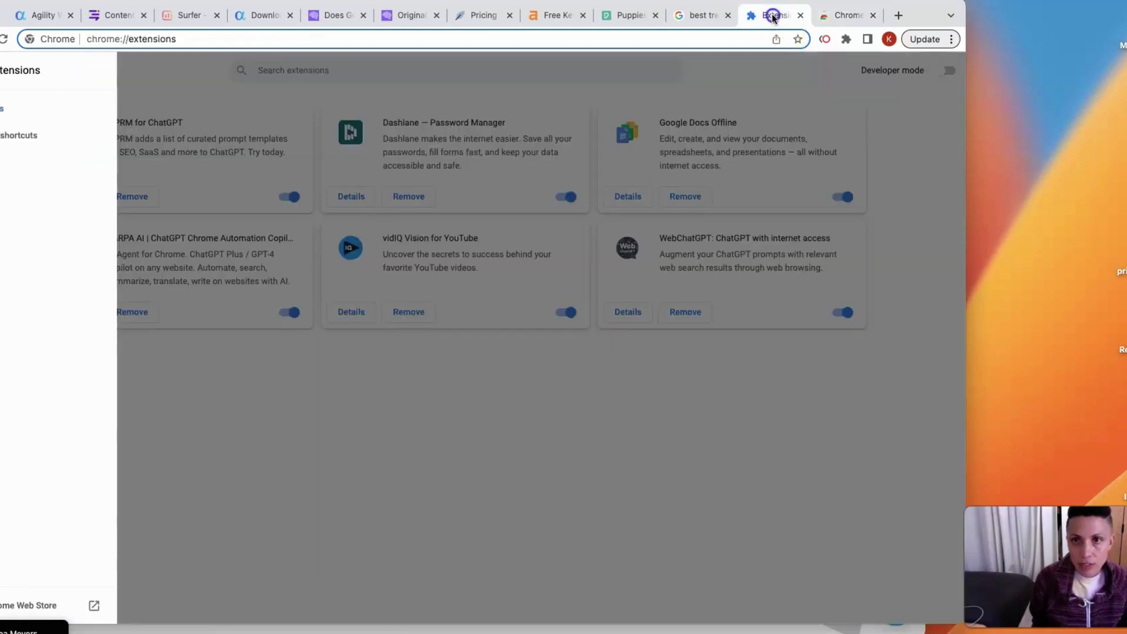
left_click(846, 41)
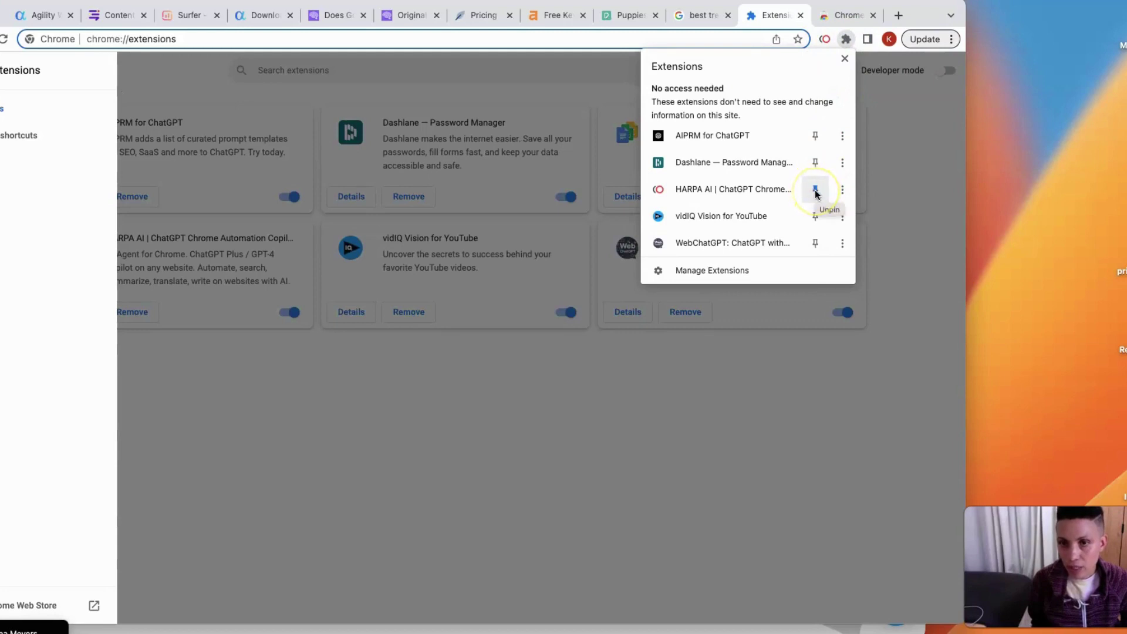
Launch HARPA AI in a new tab and load the Google homepage there.
left_click(828, 41)
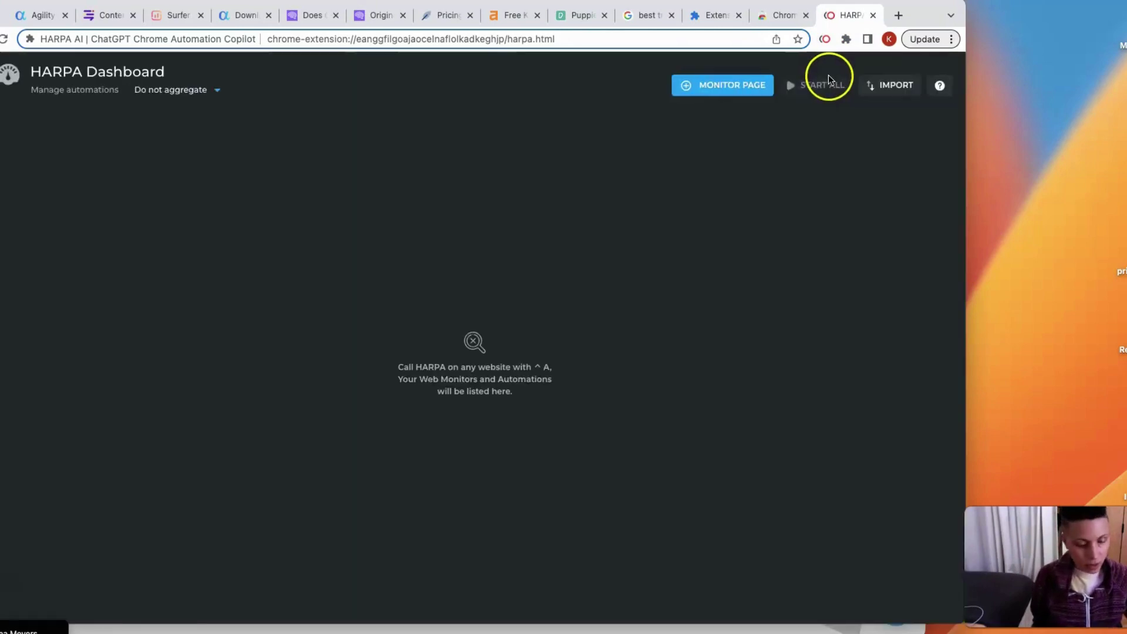
left_click(490, 40)
type("google.com")
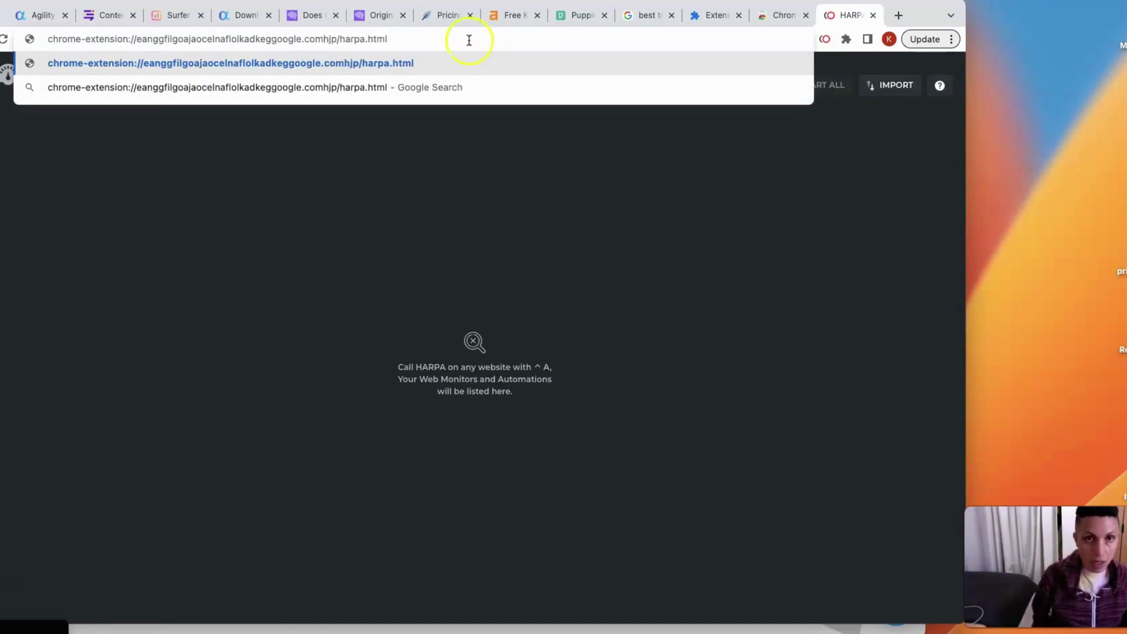
double_click(450, 42)
triple_click(463, 41)
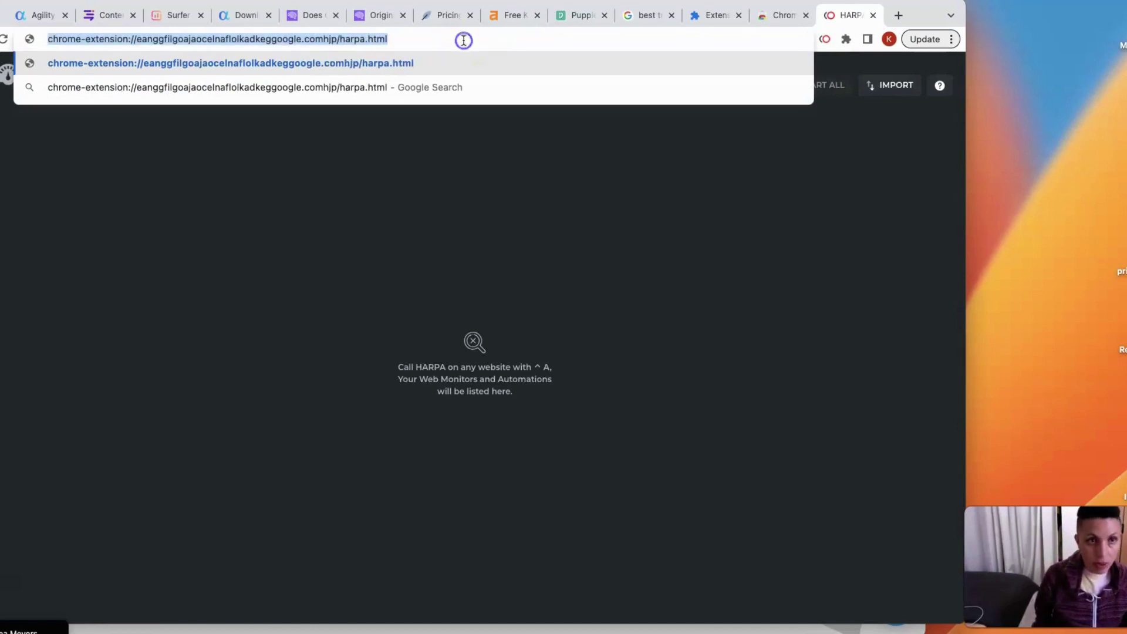
type("google.")
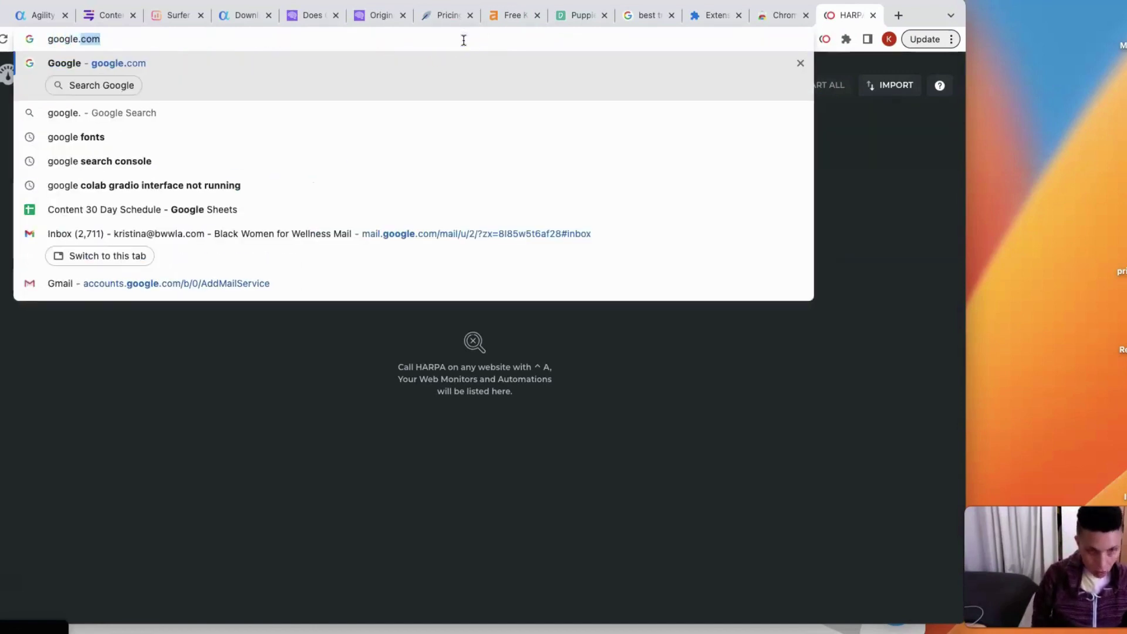
key("Return")
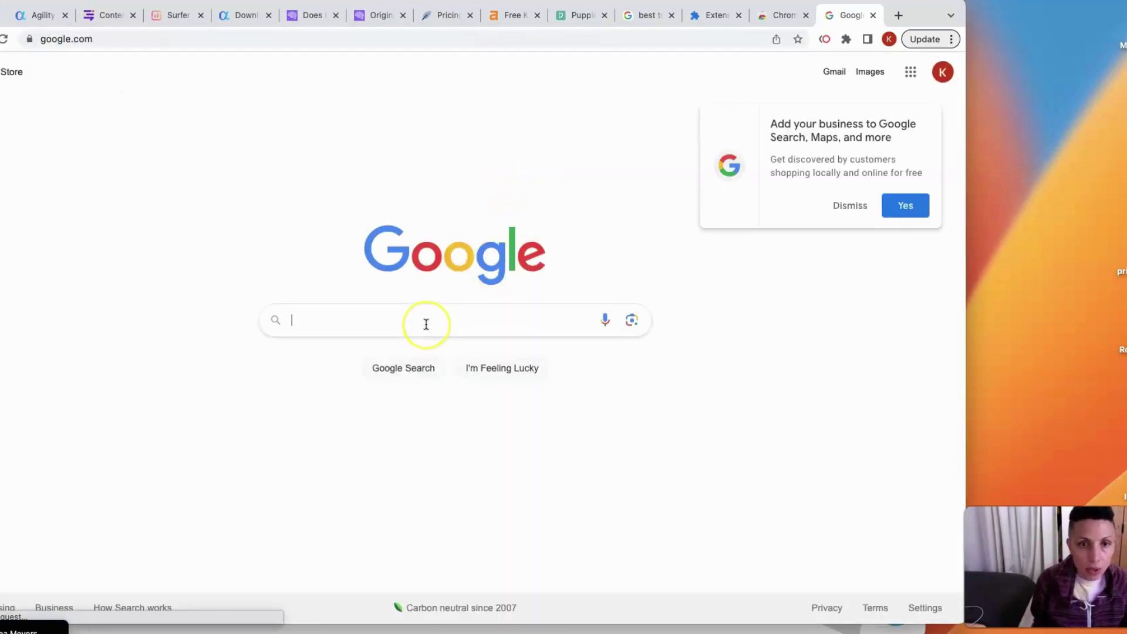
left_click(426, 324)
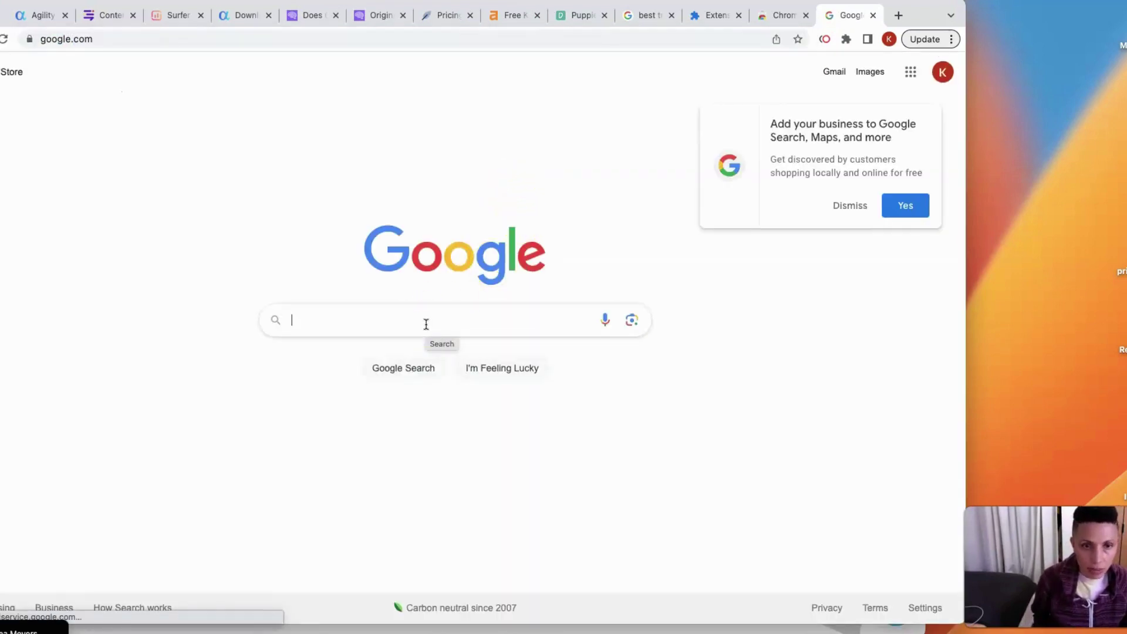
Search Google for 'dog training'.
type("dog training")
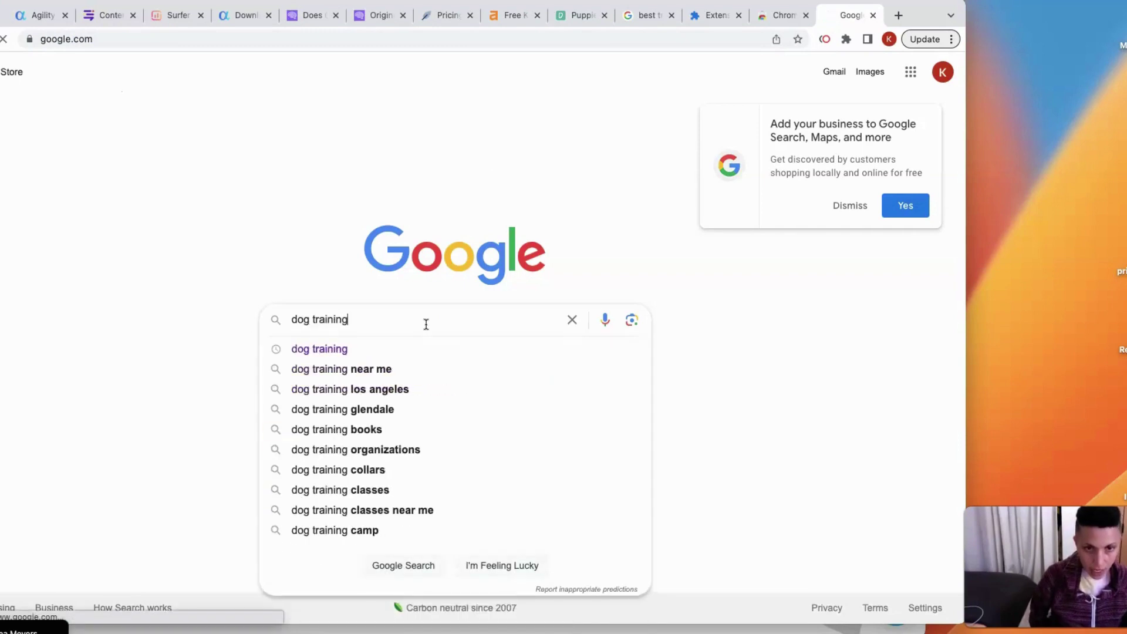
key("Return")
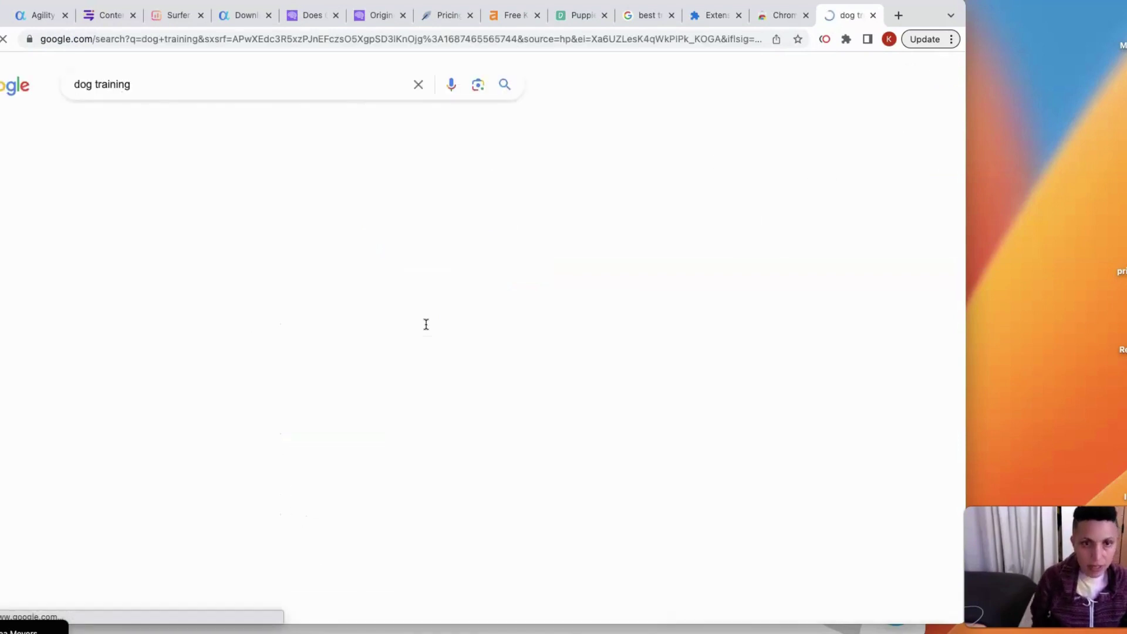
left_click(104, 85)
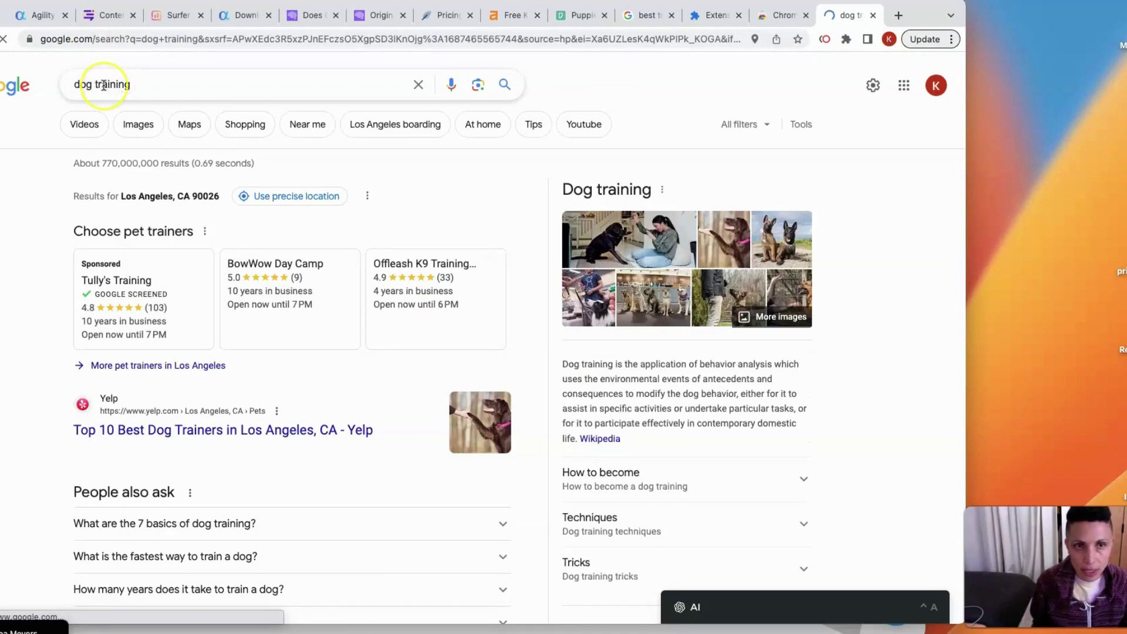
In HARPA's chat panel, draft a prompt for 'dog training' keywords and LSI keywords with {{page}} attached.
left_click(825, 39)
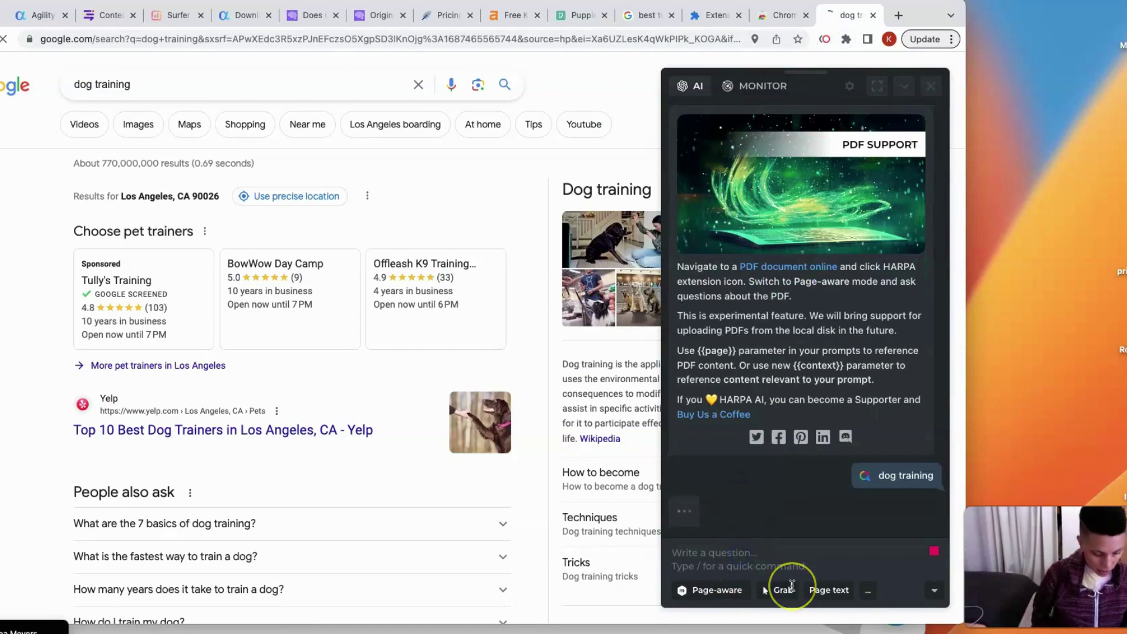
type("create a ")
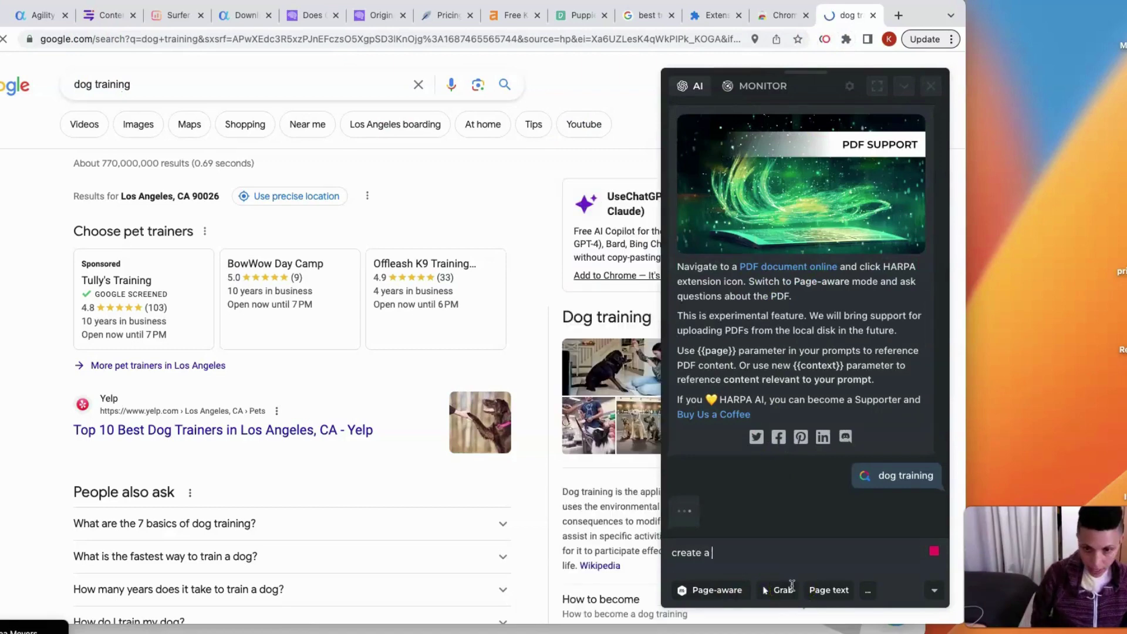
type("list of keywords and LSI keywords related")
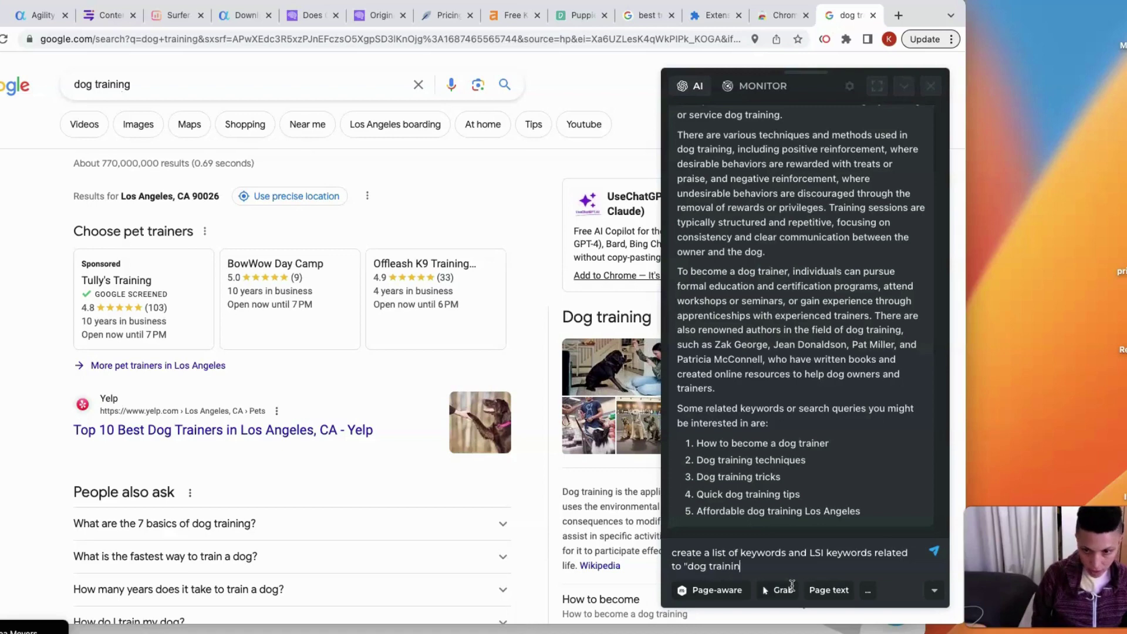
left_click(830, 592)
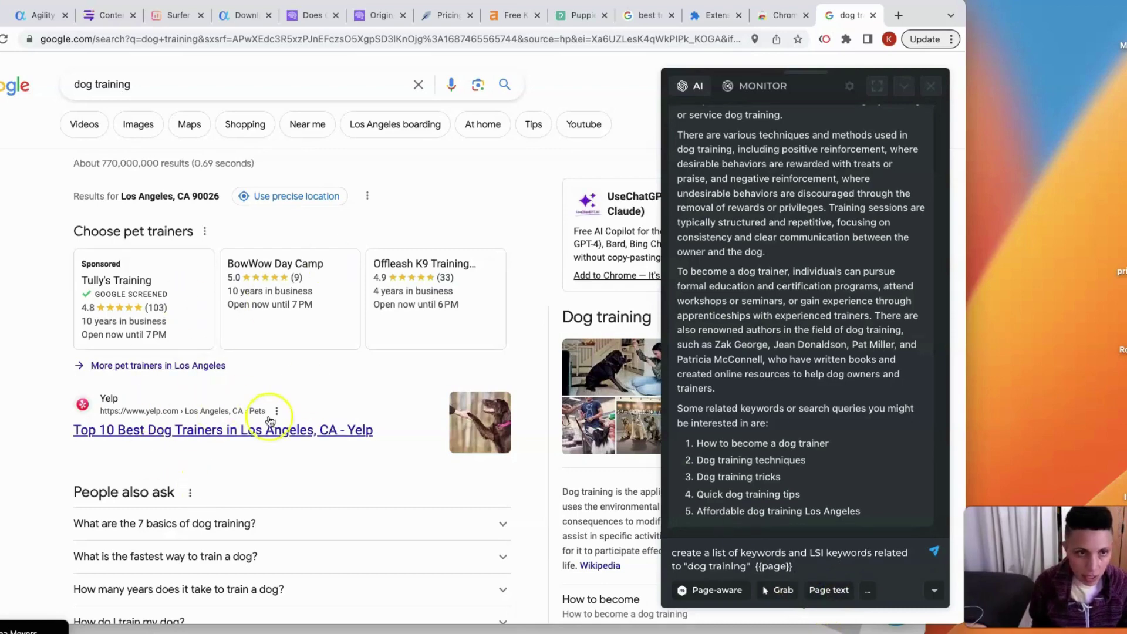
scroll(316, 463, "down", 15)
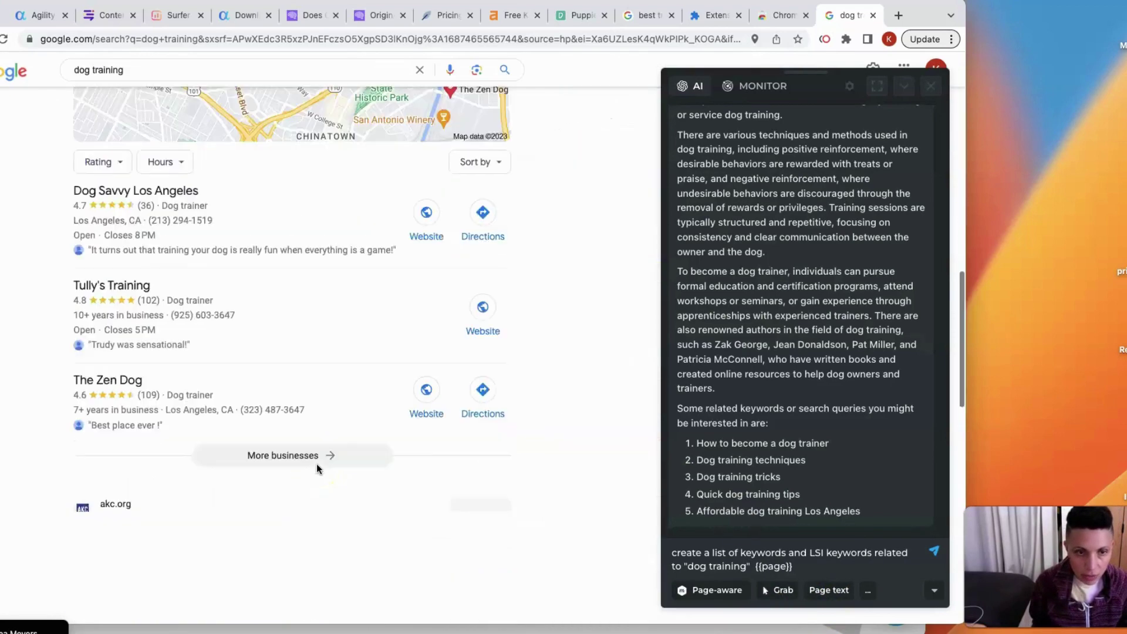
scroll(317, 469, "down", 12)
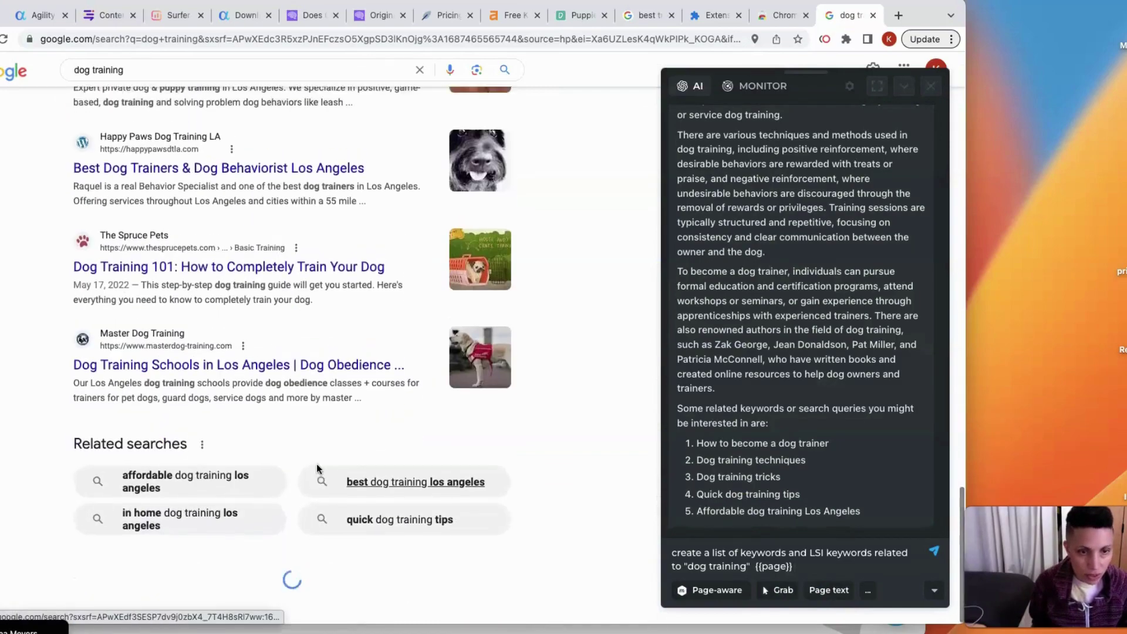
scroll(316, 464, "up", 20)
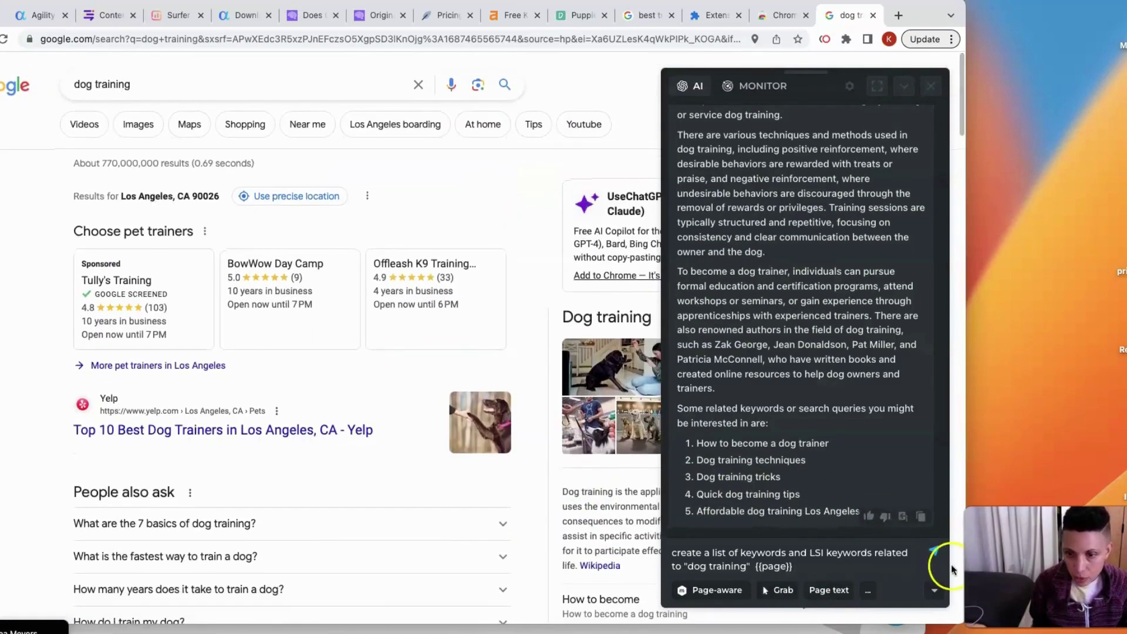
Send the keyword prompt and select 'Puppy training' in HARPA's 15-item reply.
left_click(936, 555)
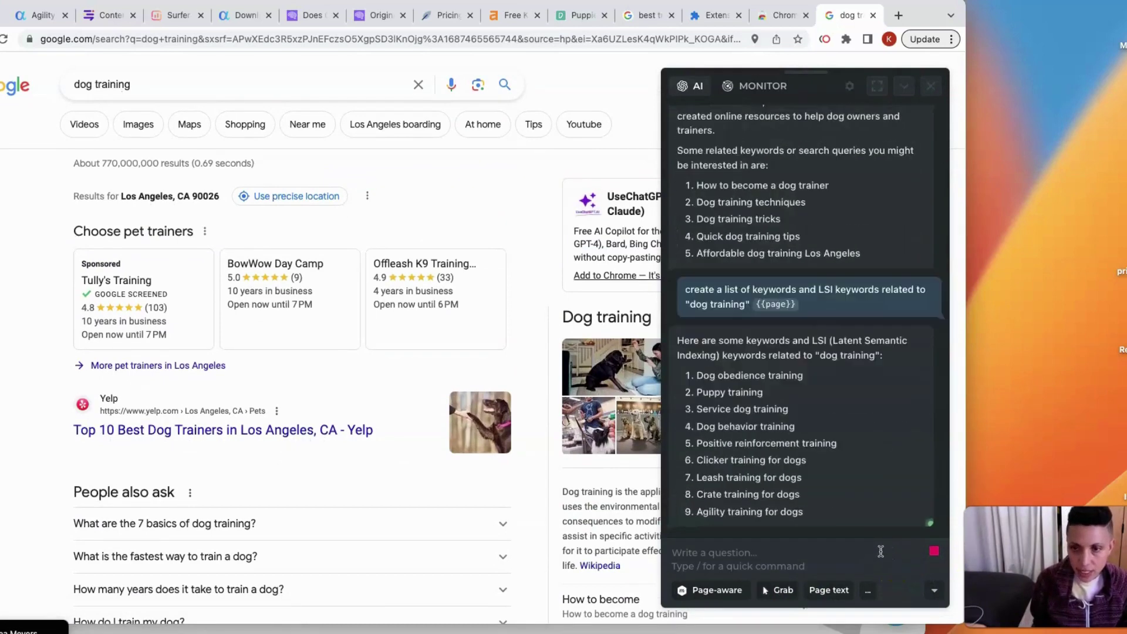
left_click(873, 493)
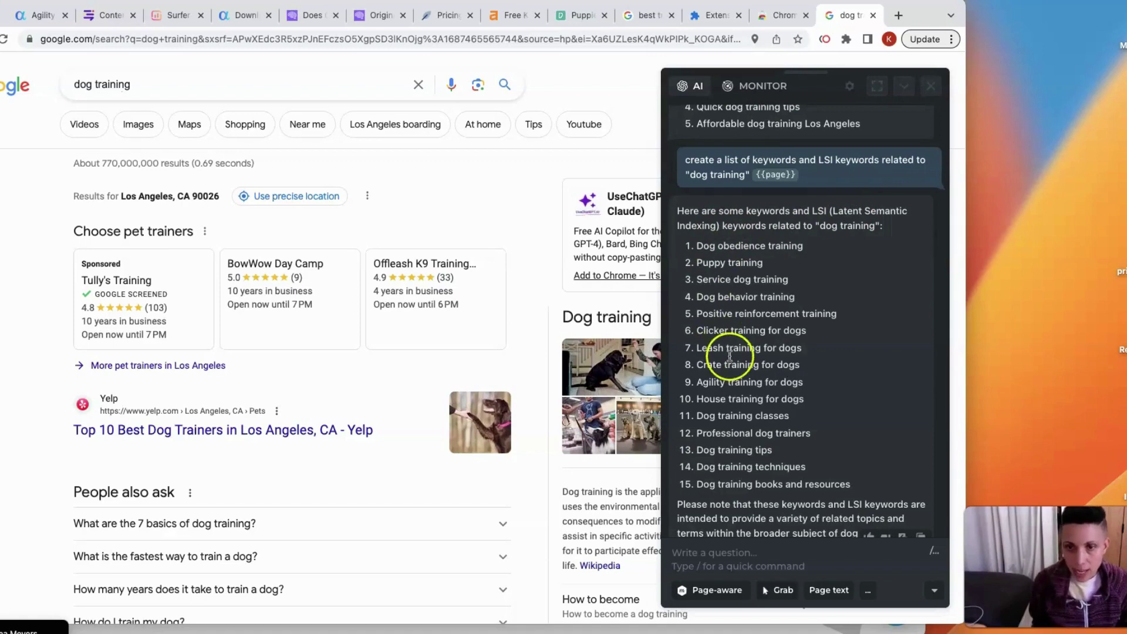
scroll(728, 355, "down", 1)
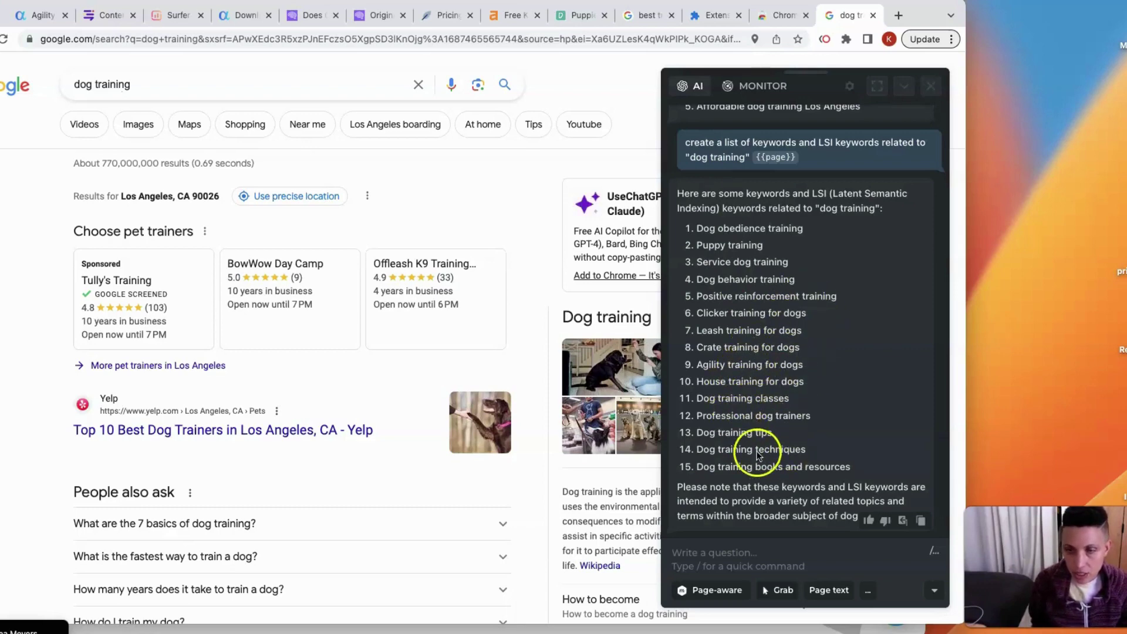
left_click_drag(696, 245, 770, 248)
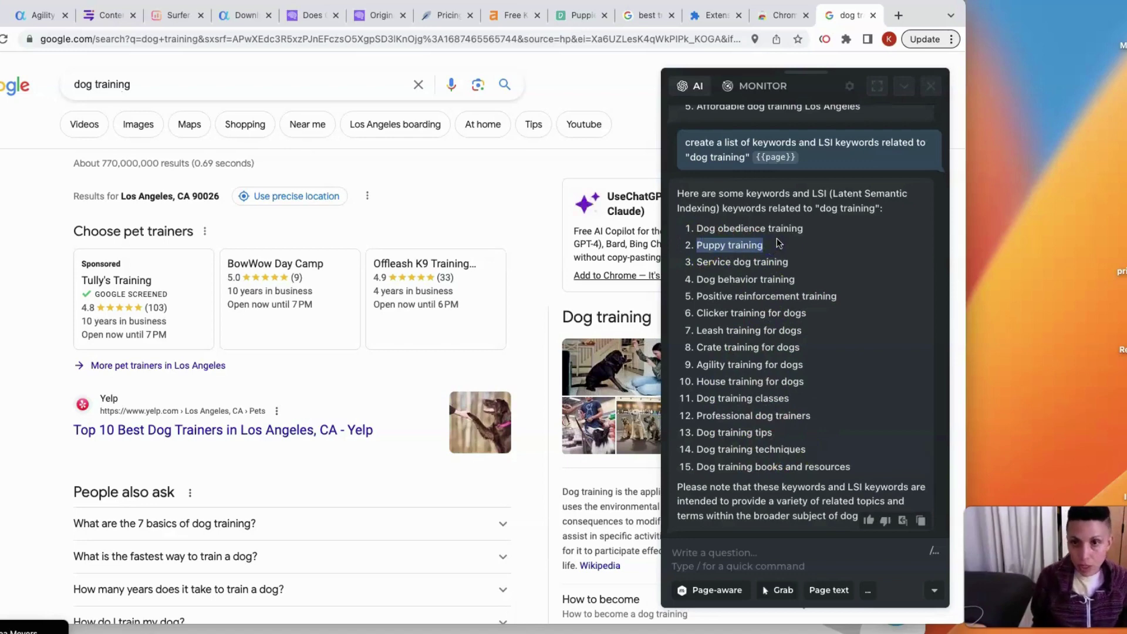
In Ahrefs Keyword Generator, close the keyword ideas window and set the query to 'puppy Training'.
left_click(508, 18)
scroll(625, 216, "up", 1)
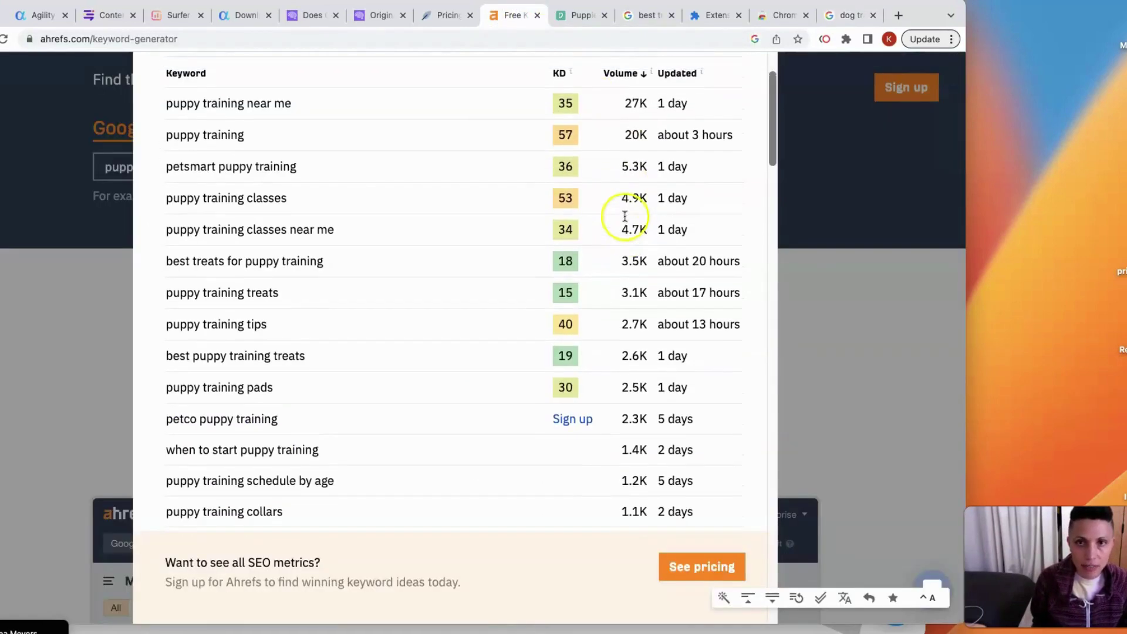
scroll(816, 182, "down", 1)
scroll(716, 142, "up", 3)
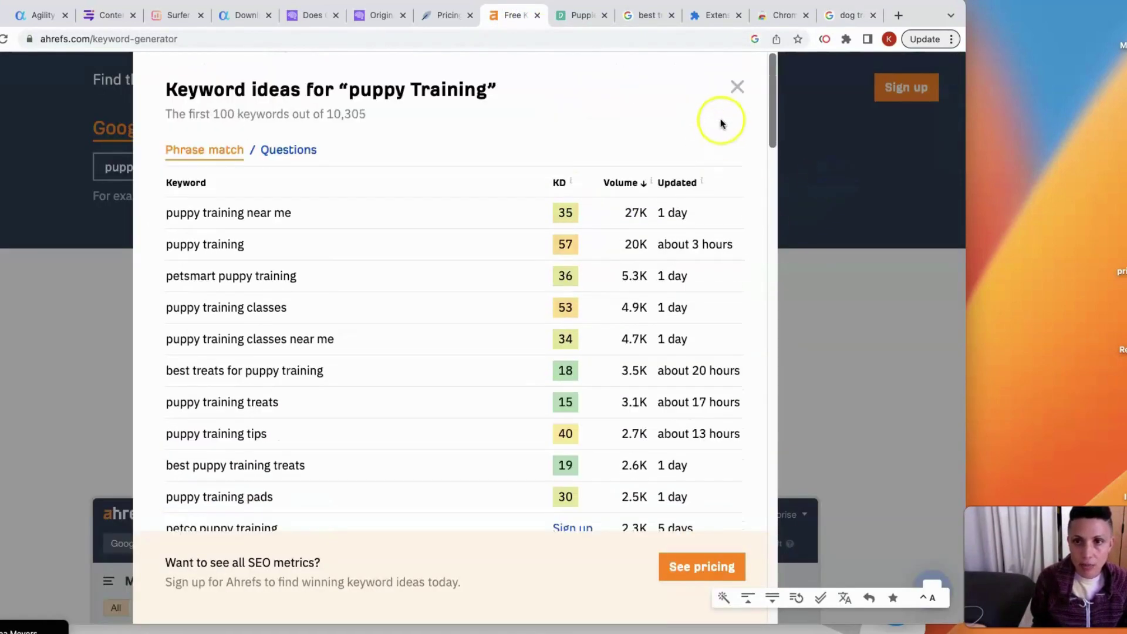
left_click(737, 84)
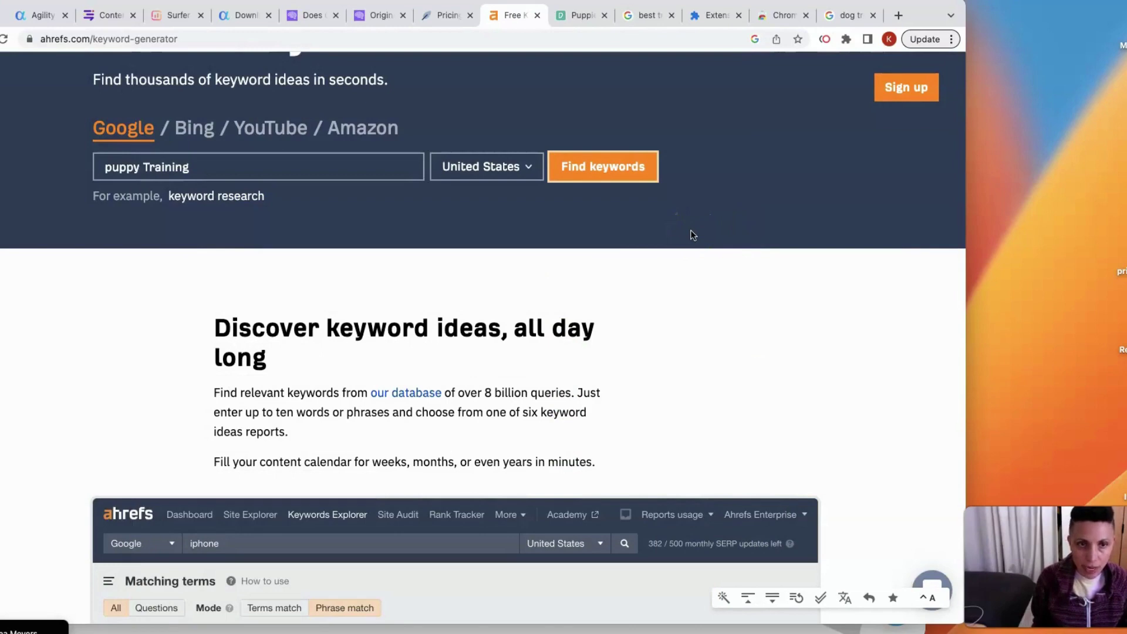
left_click(269, 166)
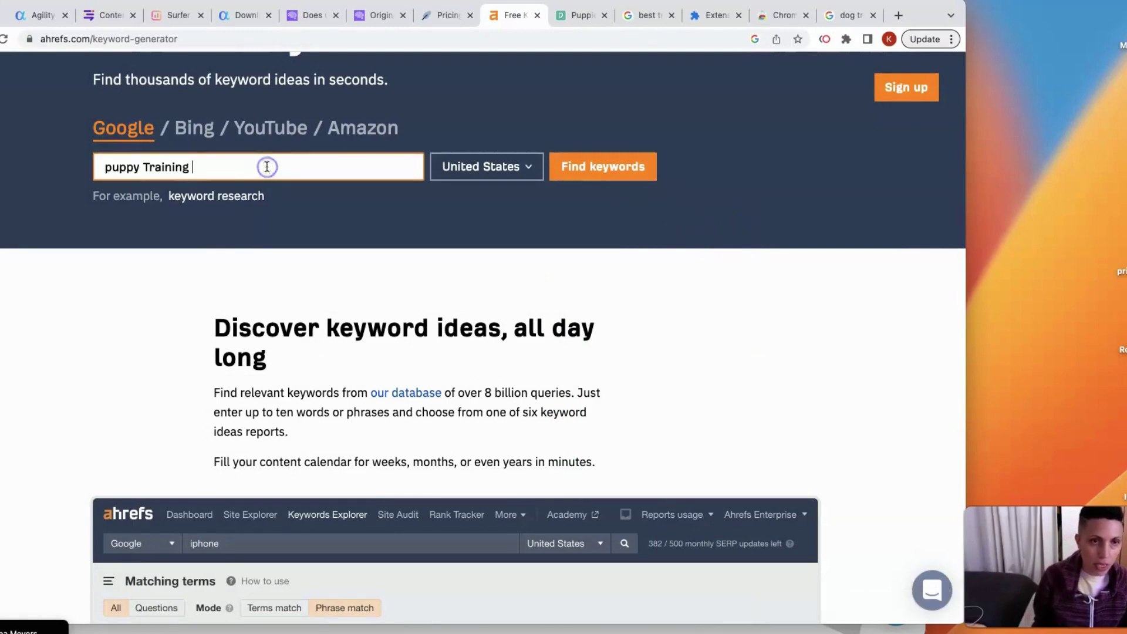
left_click(287, 167)
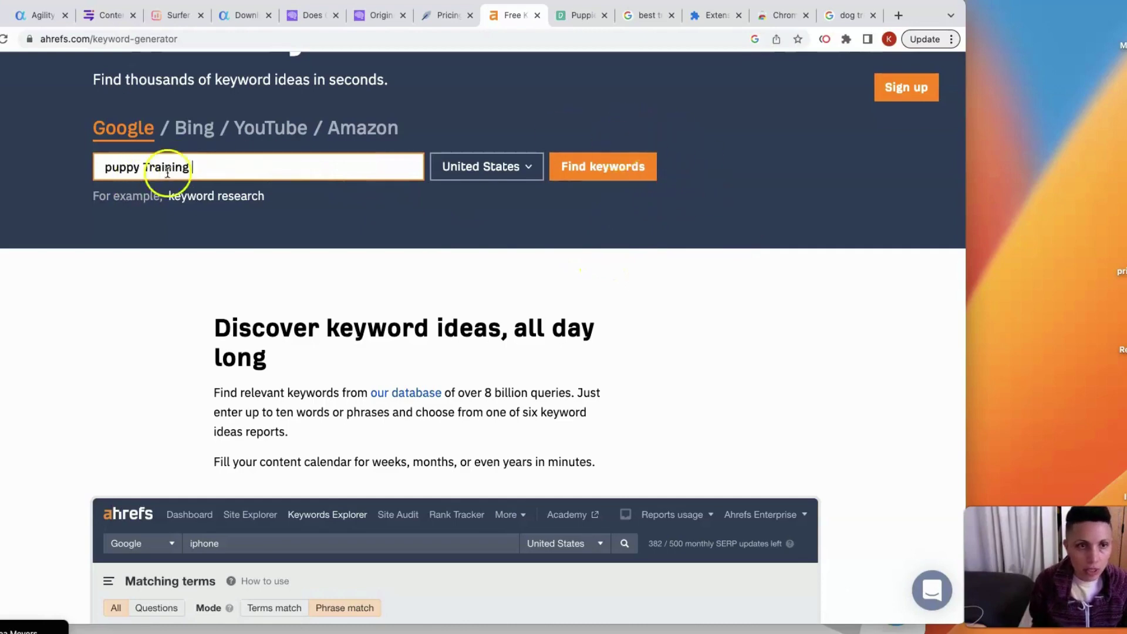
left_click(566, 176)
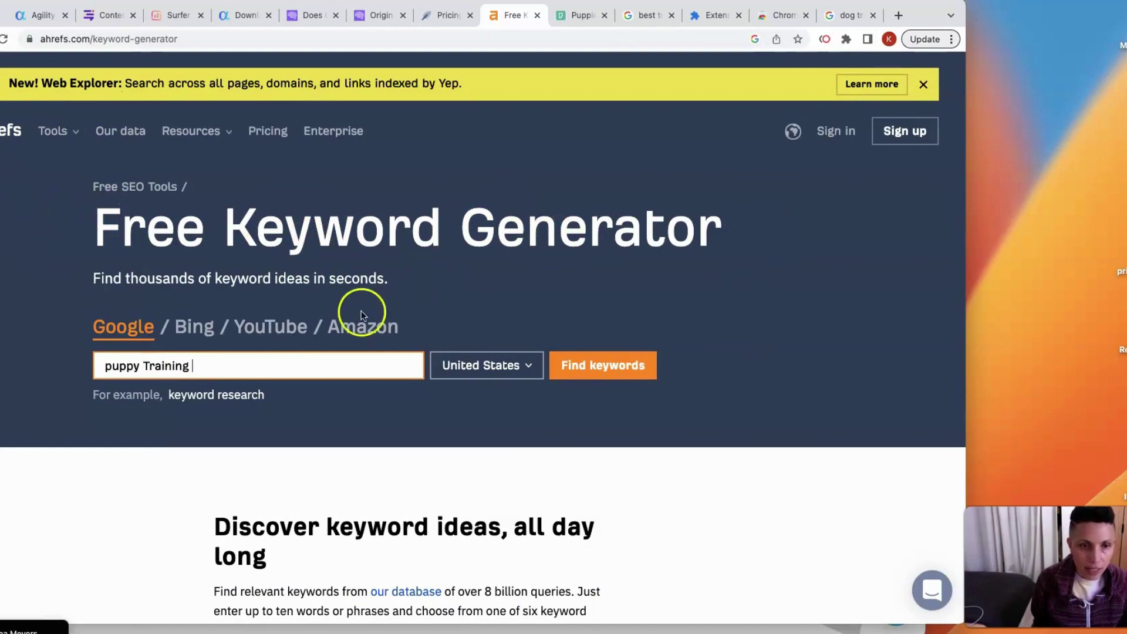
Run the Ahrefs keyword search for 'puppy Training', passing the Cloudflare verification.
left_click(607, 372)
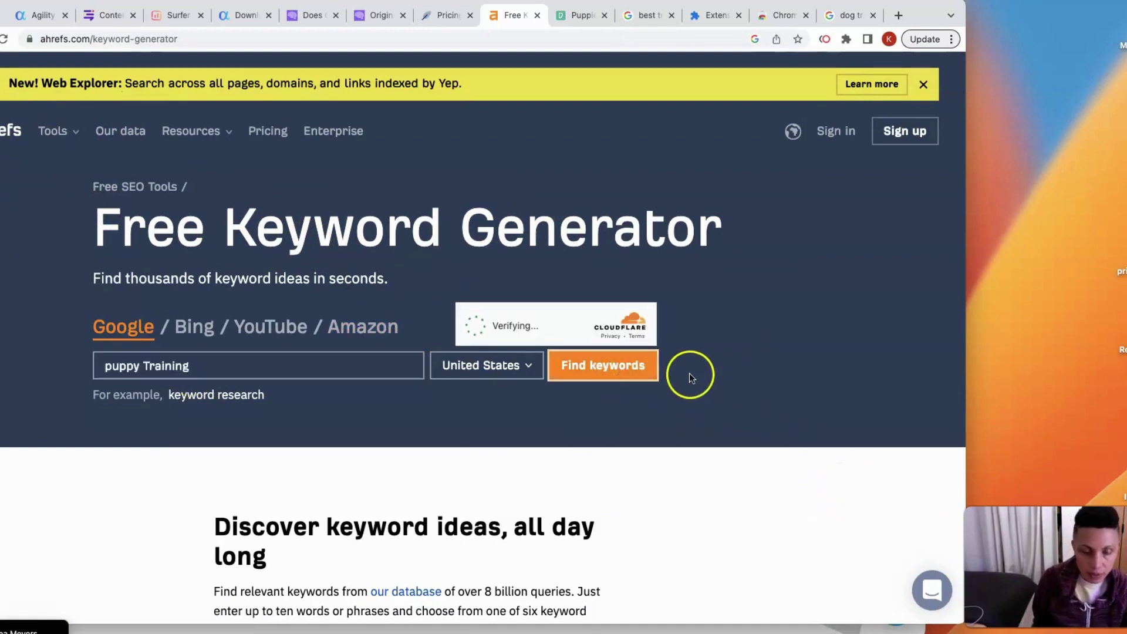
left_click(629, 373)
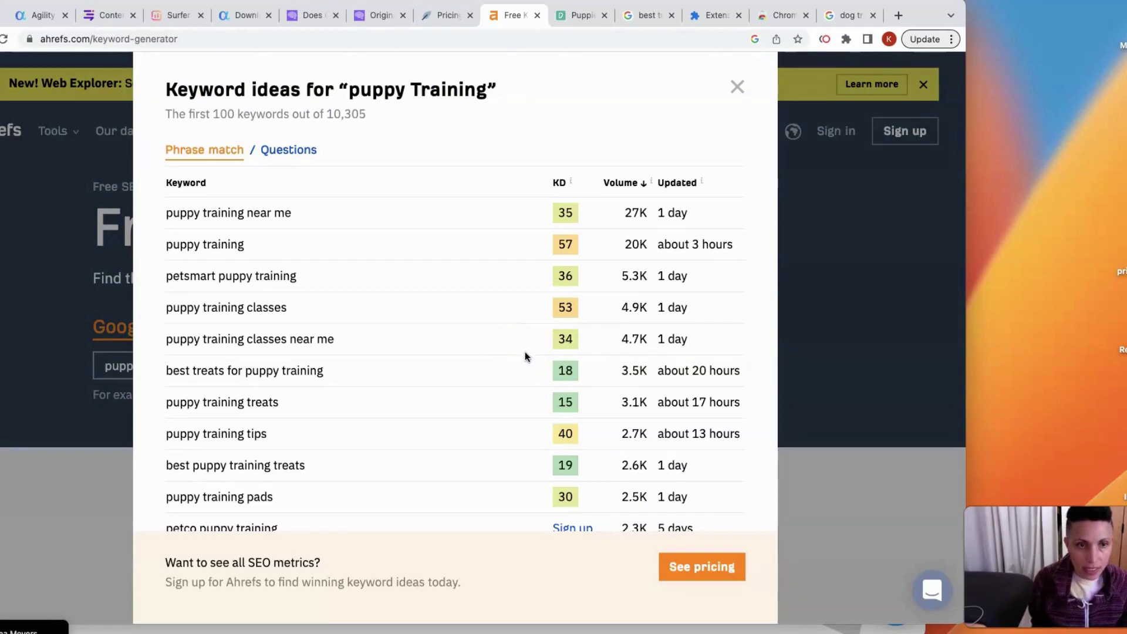
left_click_drag(166, 244, 344, 253)
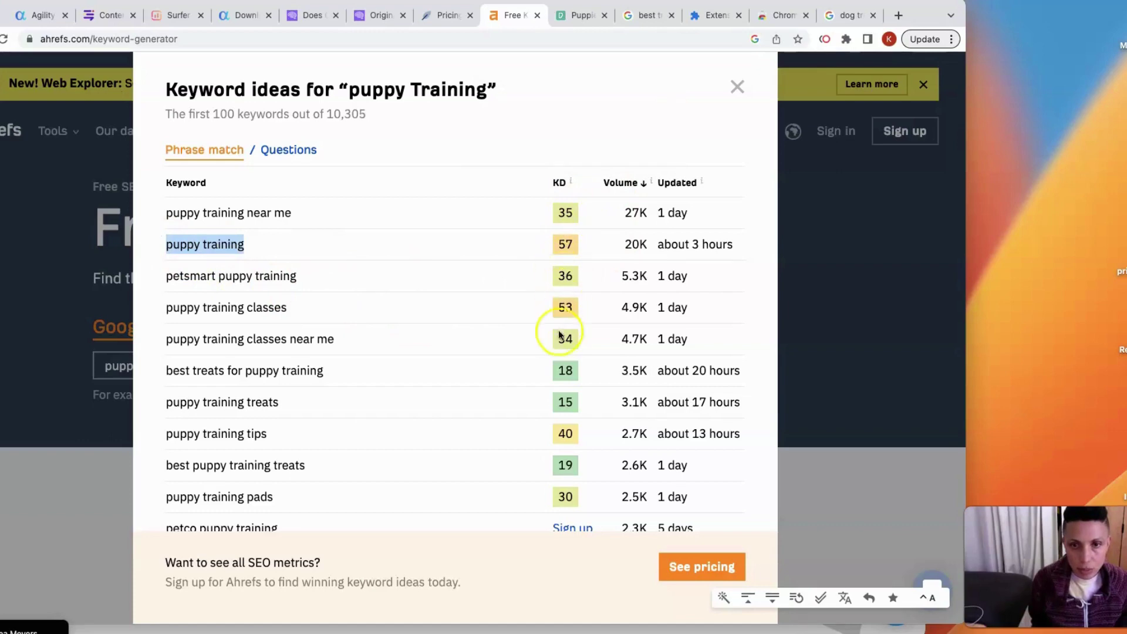
mouse_move(570, 179)
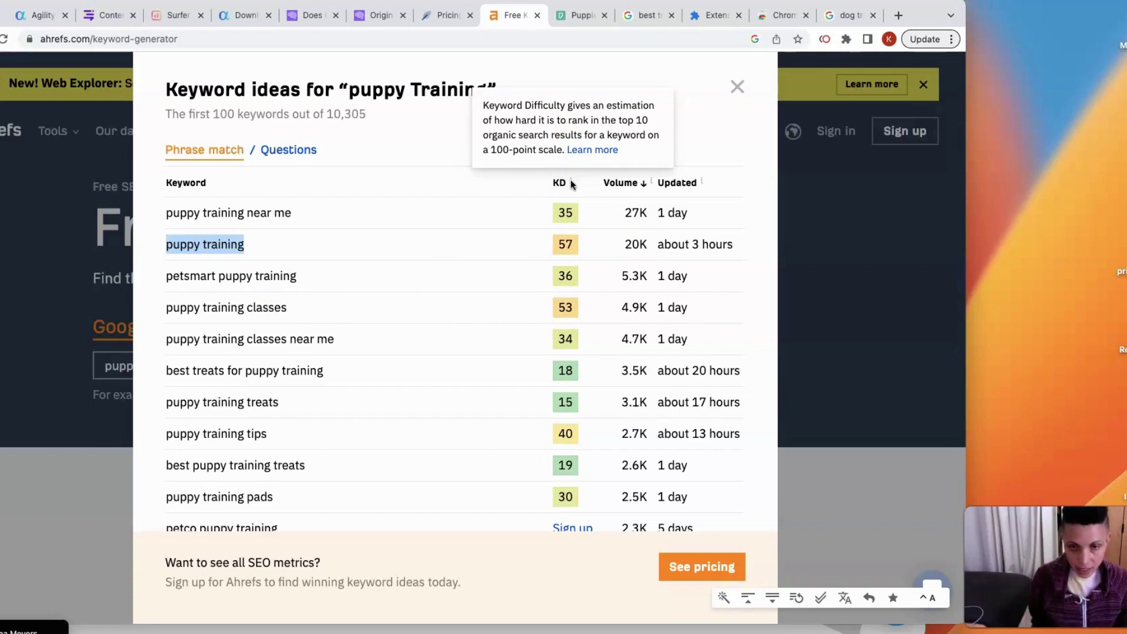
left_click(566, 372)
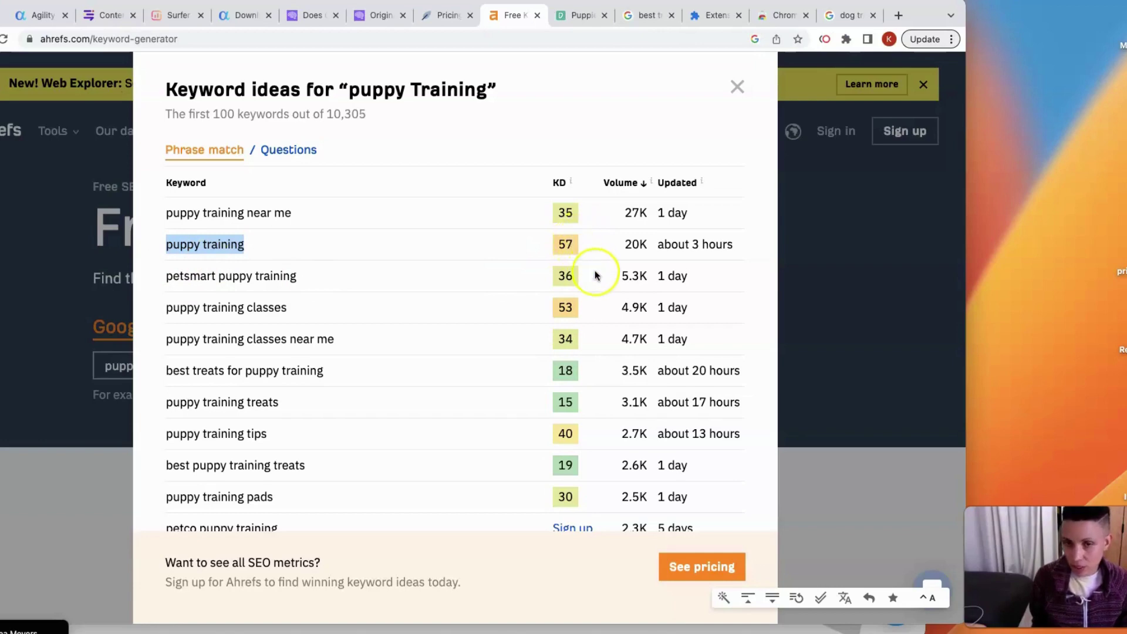
Scroll the Phrase match ideas and select 'best treats for puppy training' (KD 18, 3.5K volume).
scroll(595, 276, "down", 1)
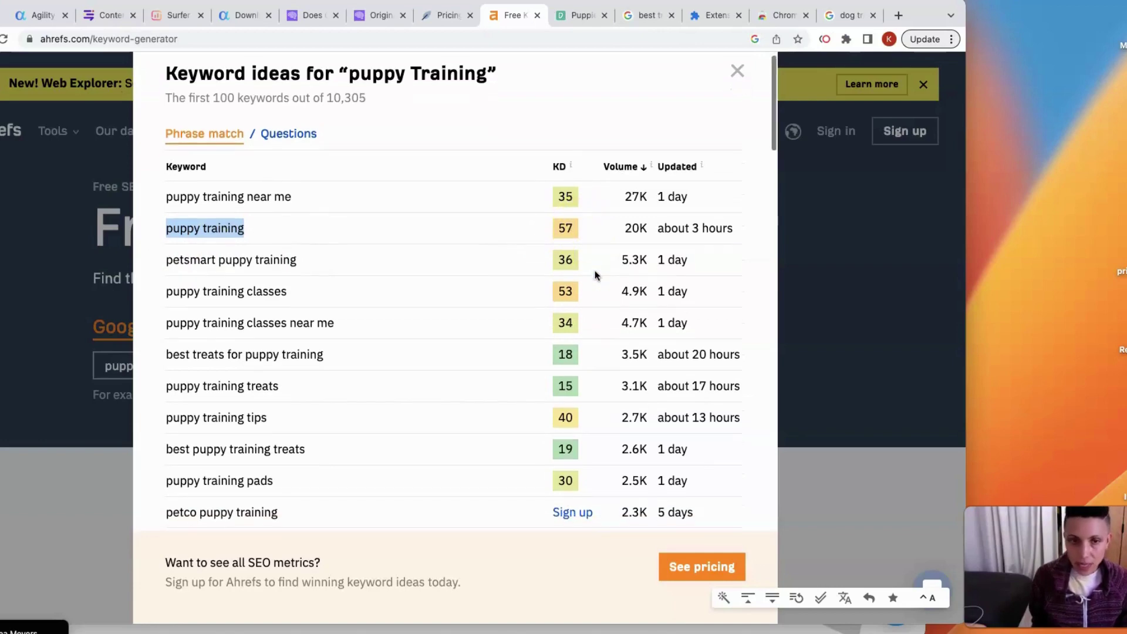
left_click(628, 226)
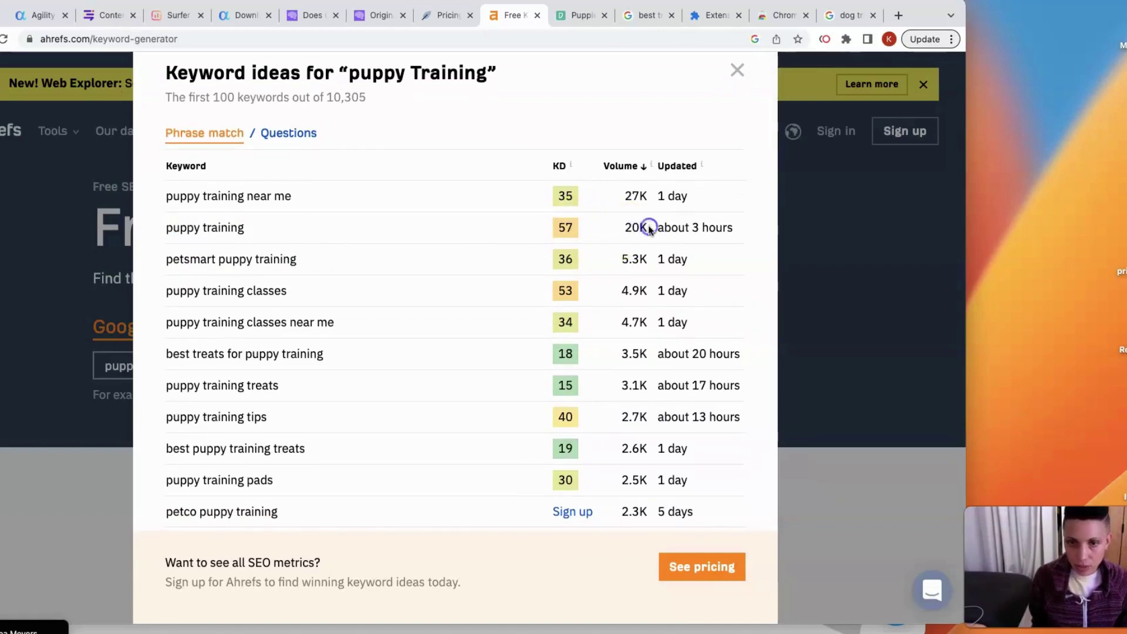
scroll(578, 332, "down", 1)
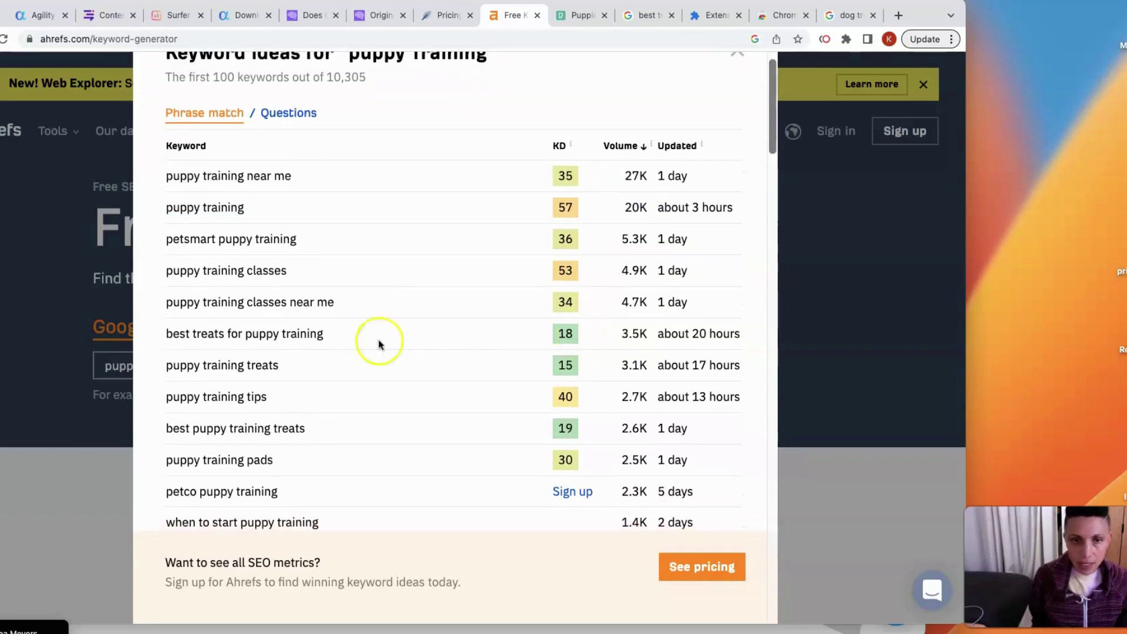
triple_click(249, 332)
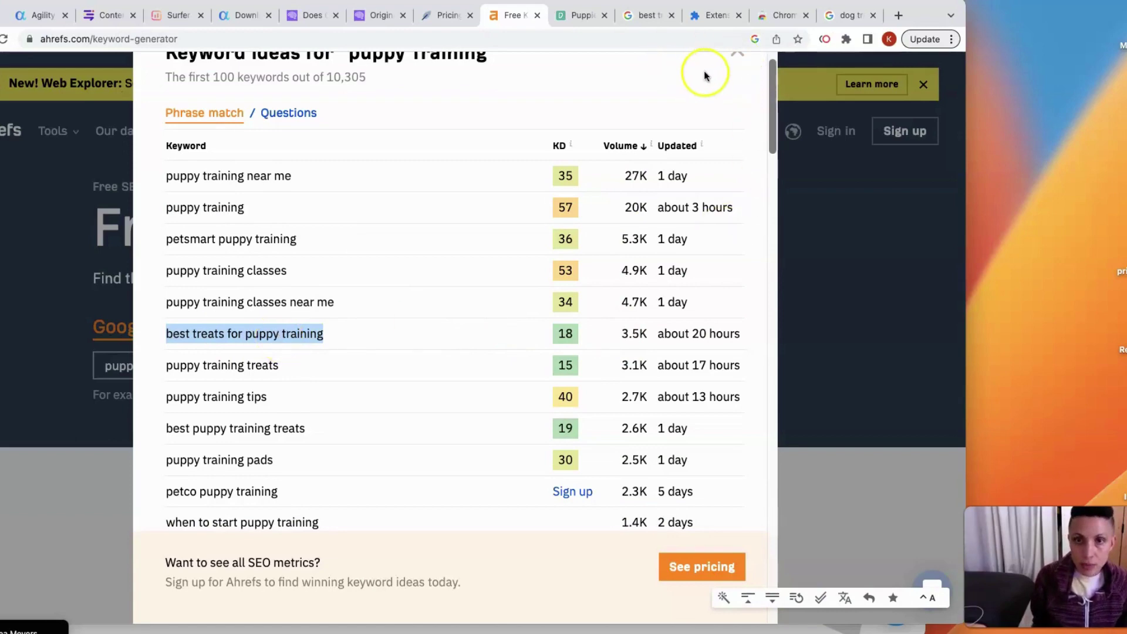
On the 'best treats for puppy training' results, paste the earlier keyword and LSI prompt into HARPA and send it.
left_click(649, 17)
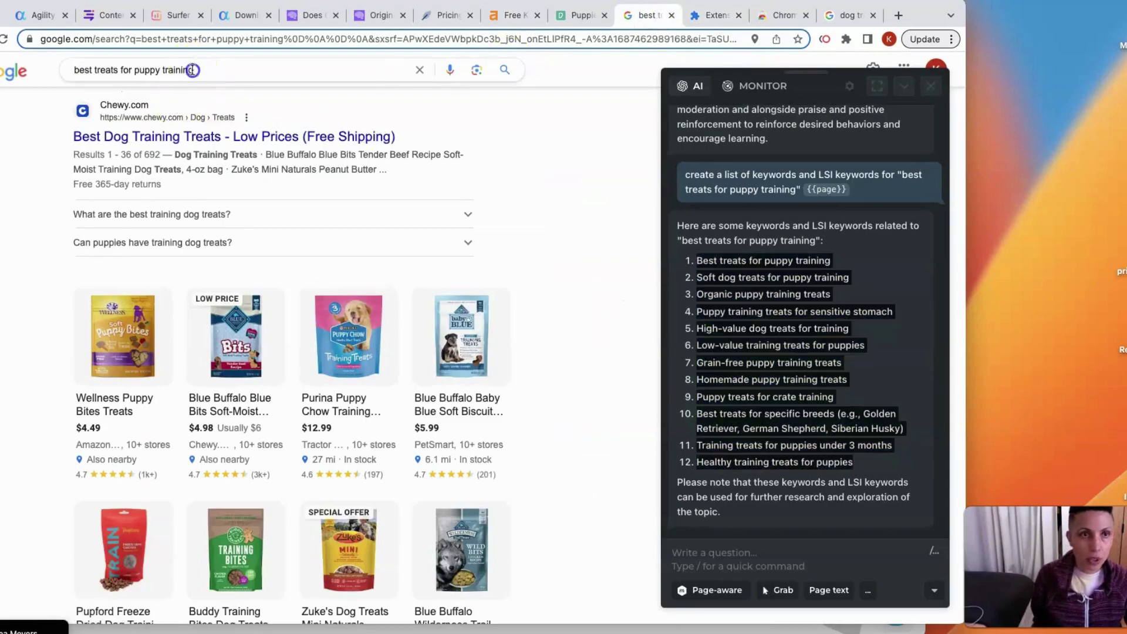
left_click(209, 72)
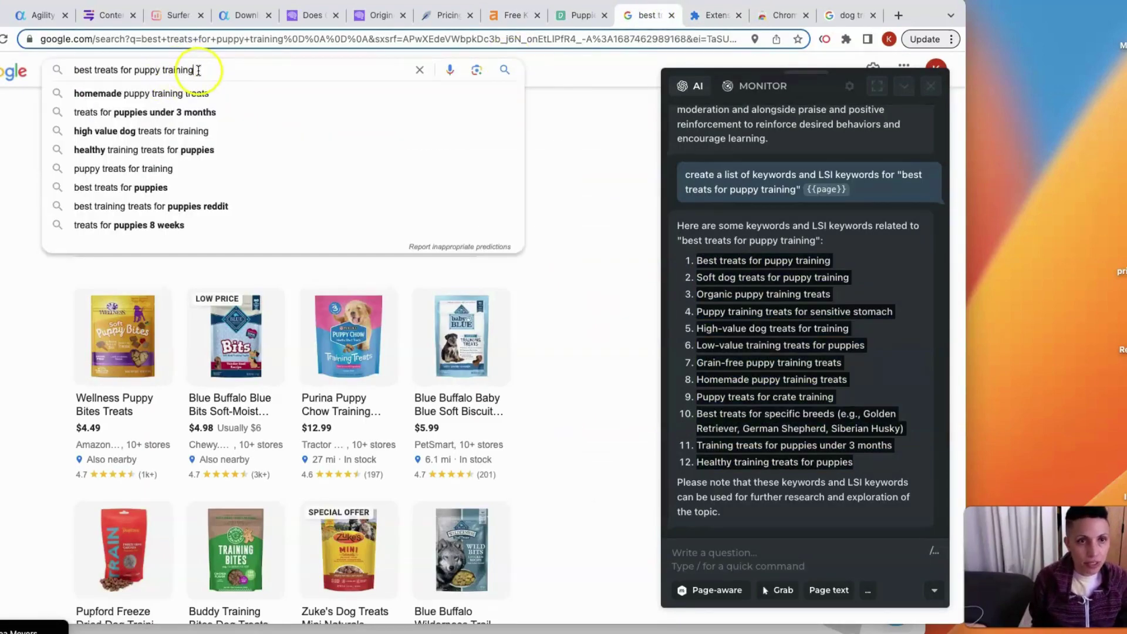
left_click(12, 251)
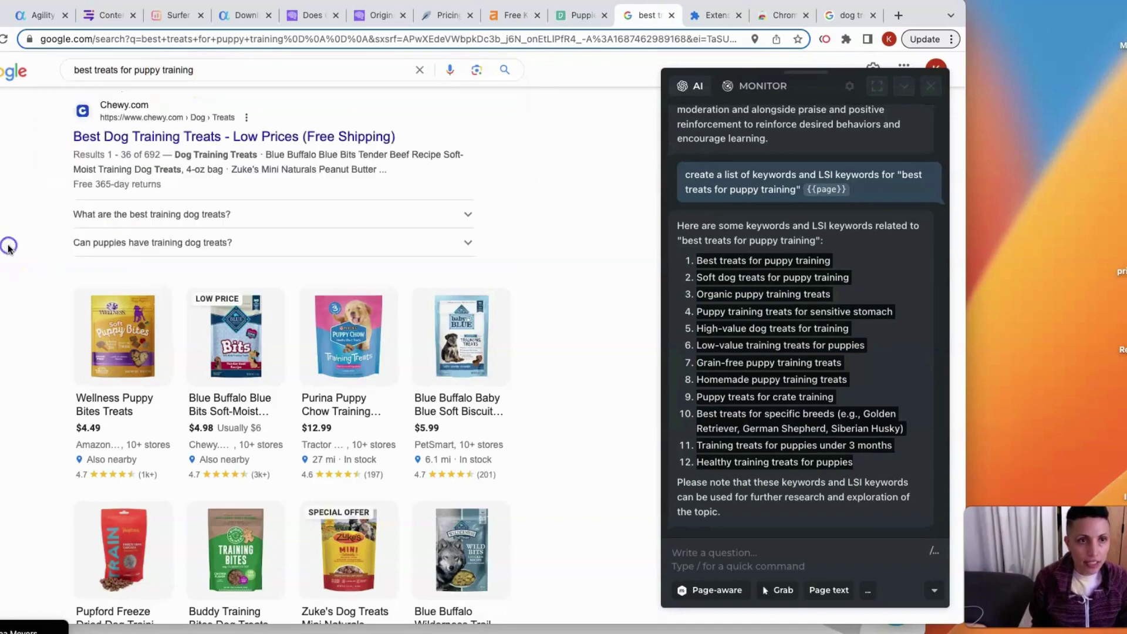
scroll(59, 267, "up", 5)
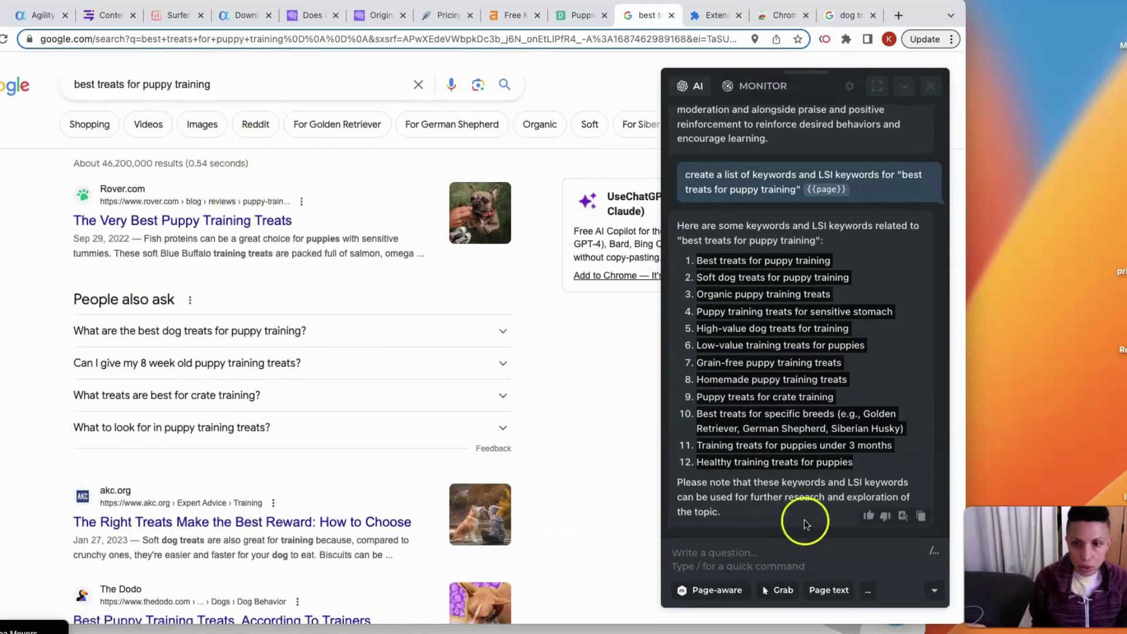
triple_click(748, 176)
key("super+c")
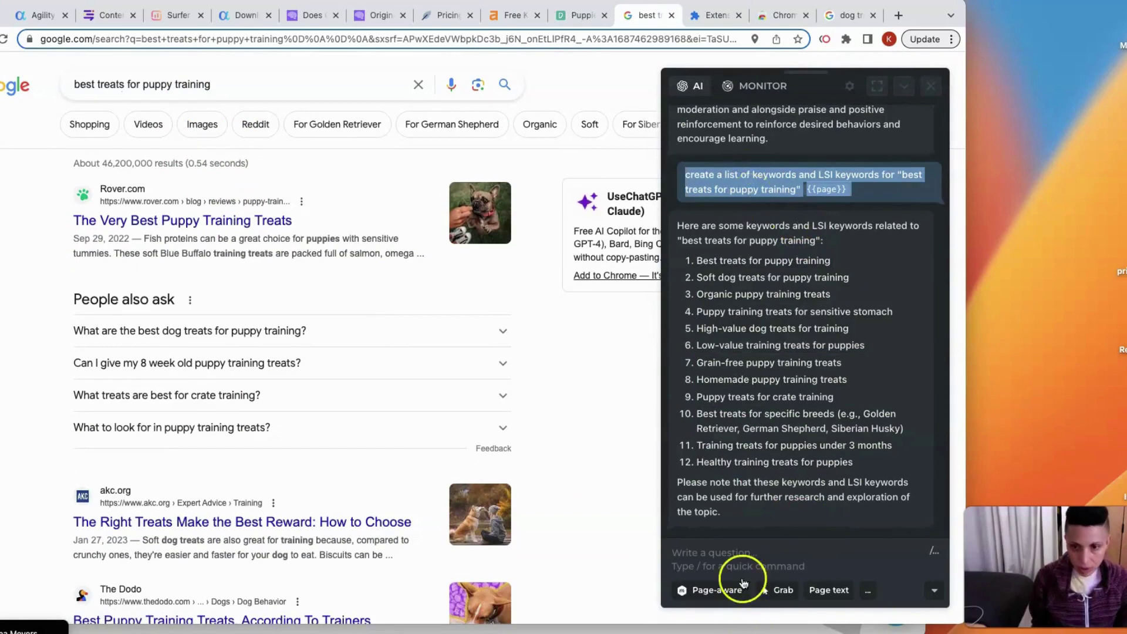
left_click(736, 555)
key("super+v")
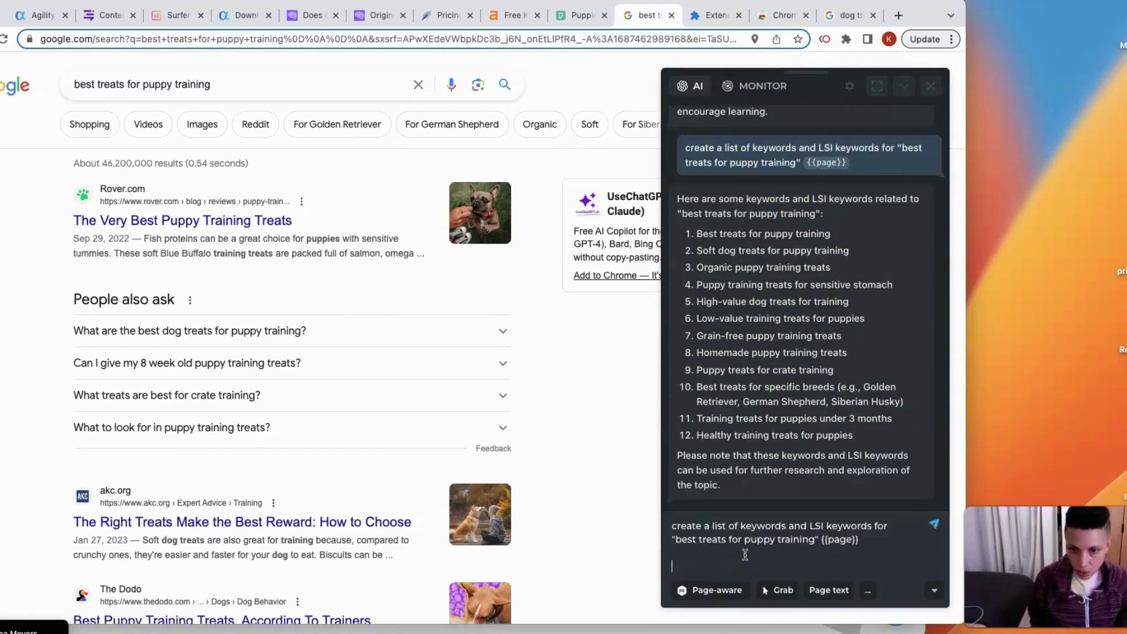
key("shift+Return")
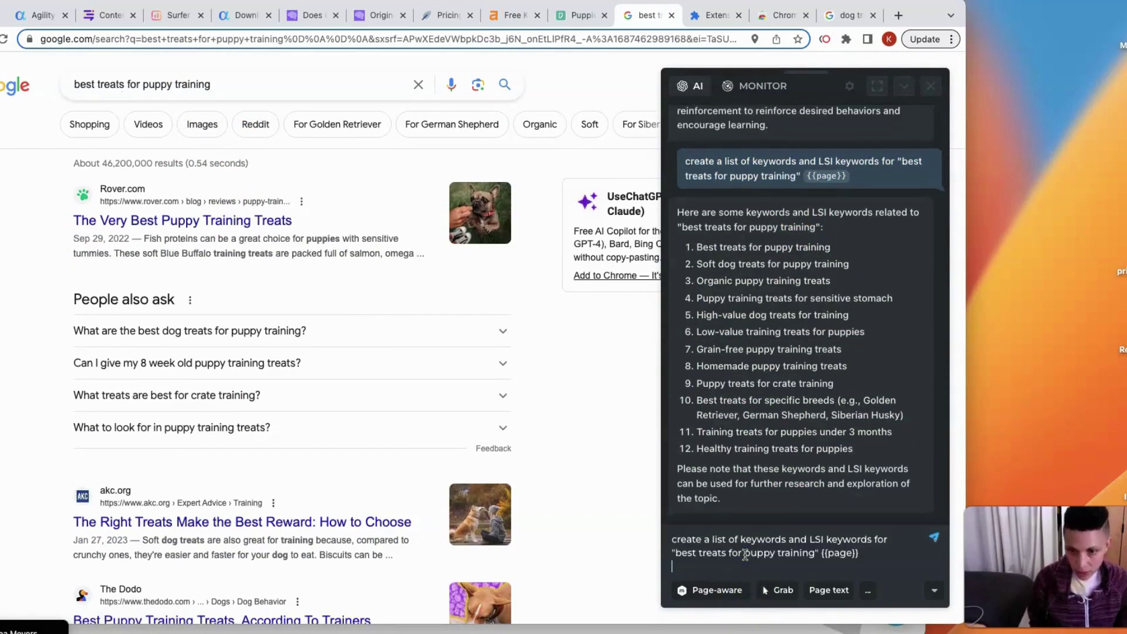
left_click(740, 572)
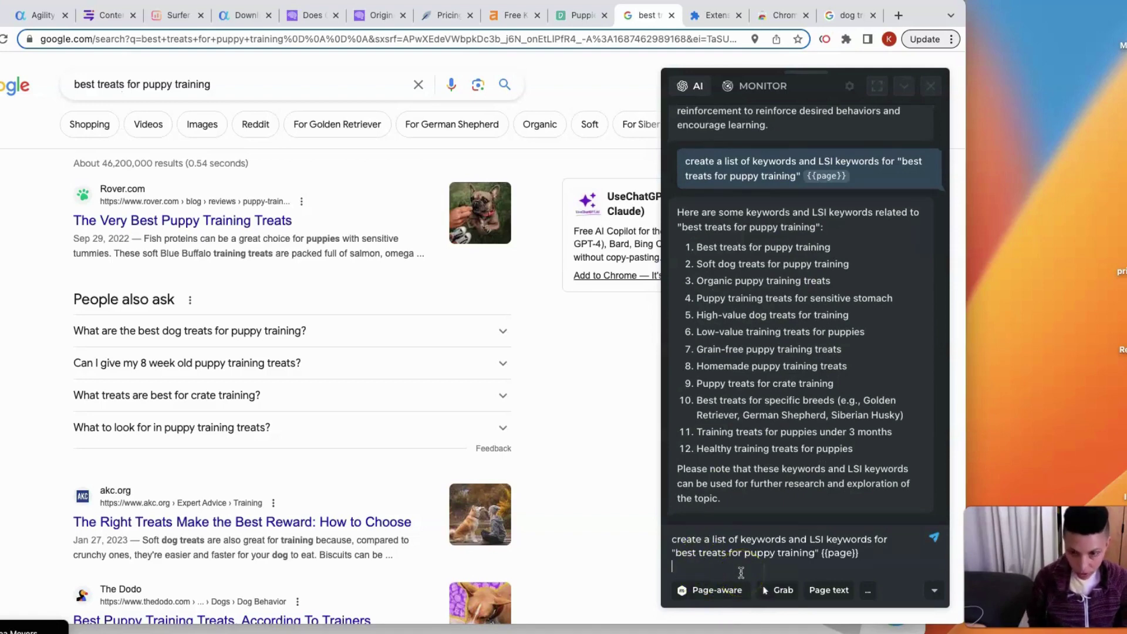
key("Return")
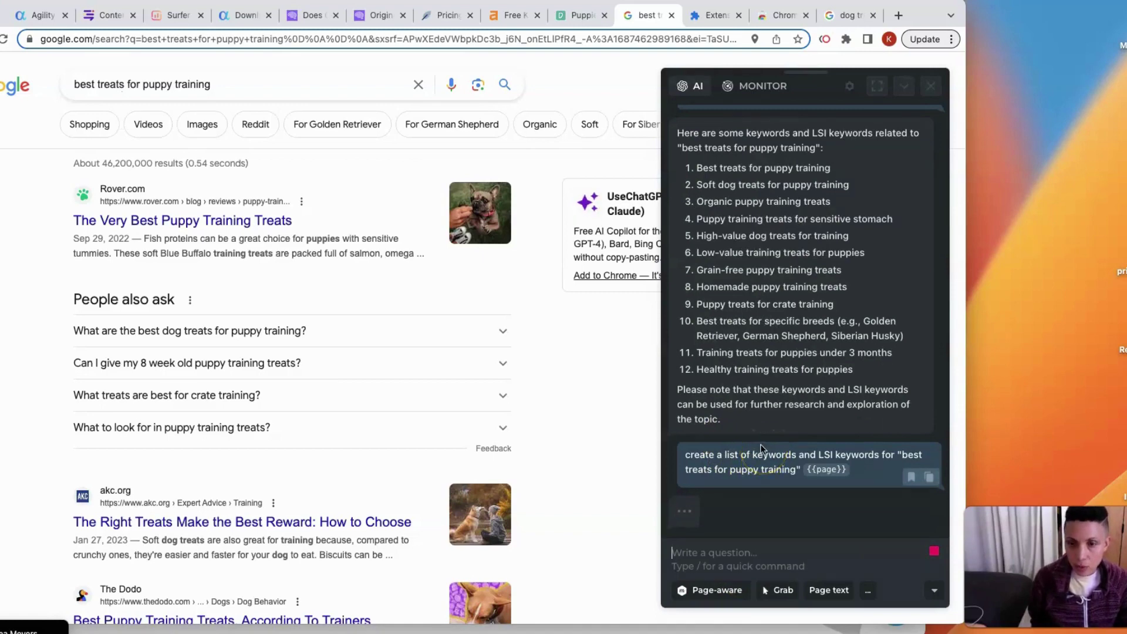
Review HARPA's 12 keywords, then view the Agility Writer pricing and Content at Scale billing pages.
scroll(757, 329, "up", 1)
scroll(755, 306, "up", 1)
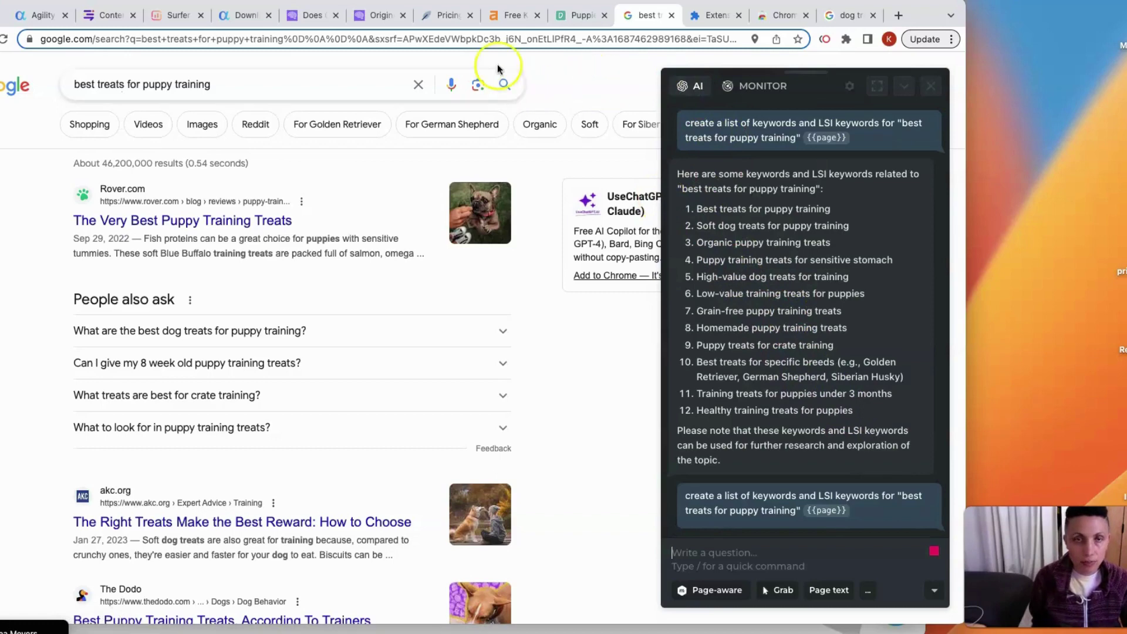
left_click(20, 21)
scroll(254, 311, "up", 5)
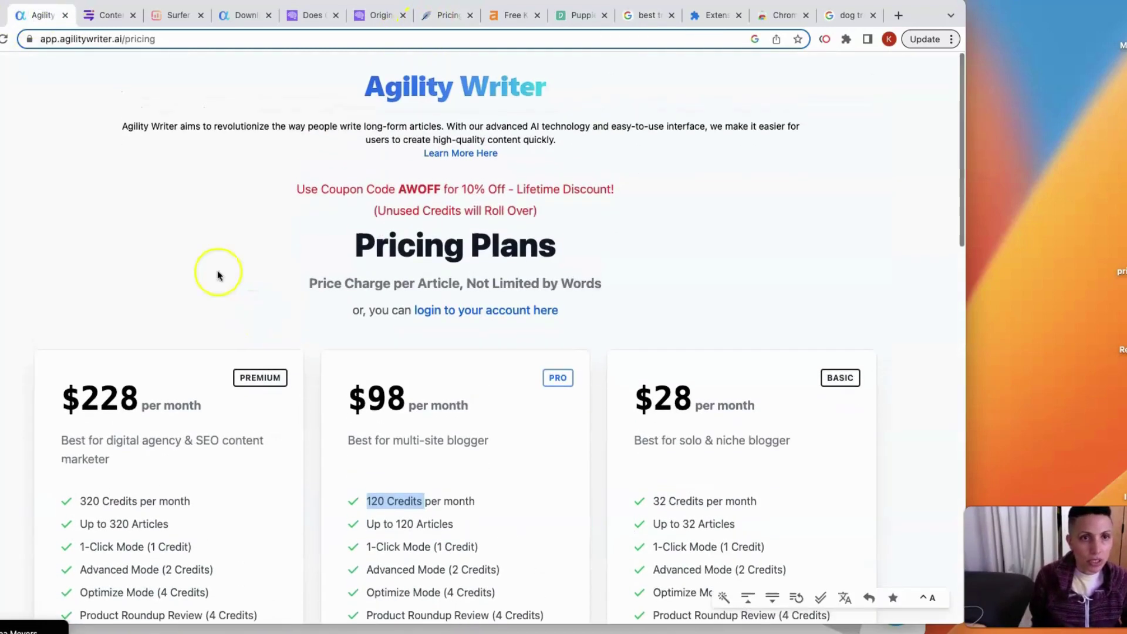
scroll(352, 70, "down", 1)
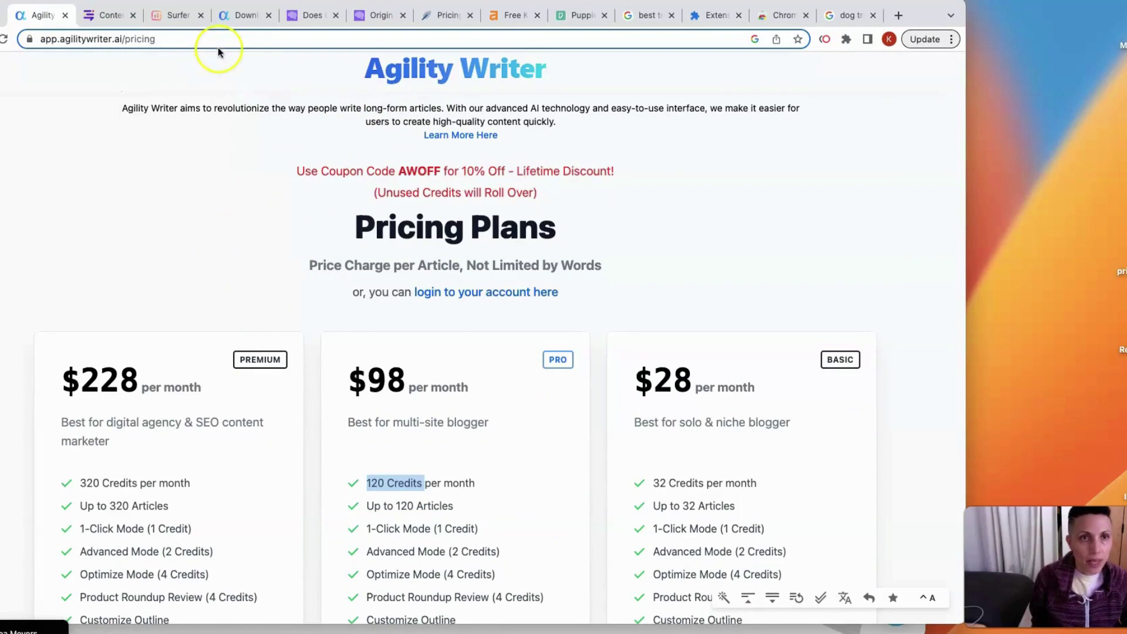
left_click(103, 16)
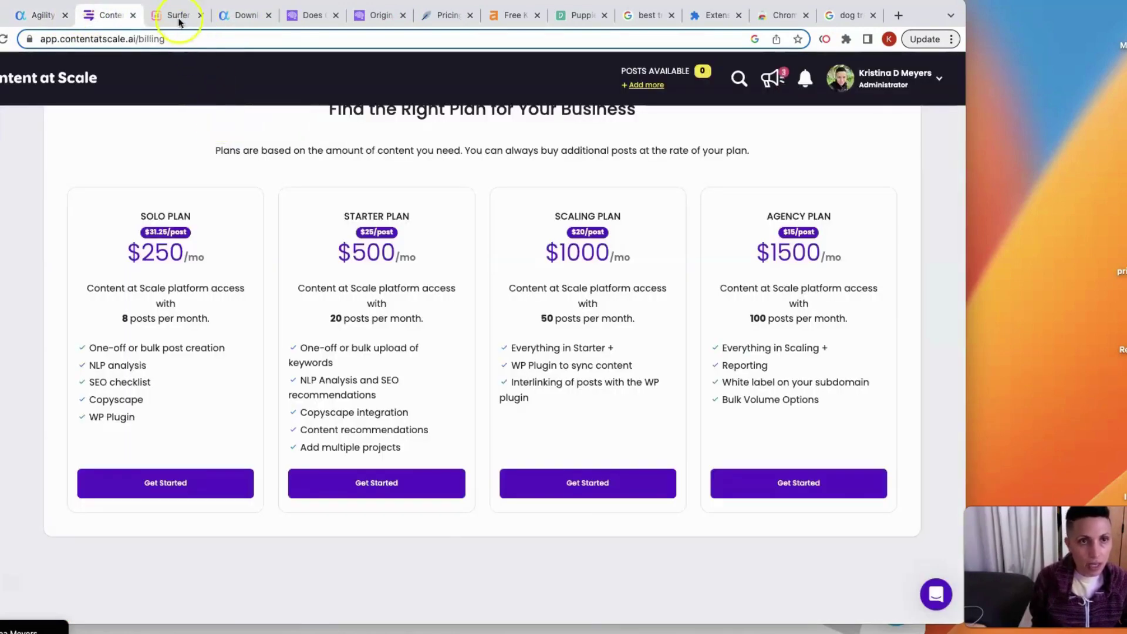
Bring up Surfer SEO's Pay Monthly plans: Lite $29, Essential $89, Advanced $179, Max $299.
left_click(176, 17)
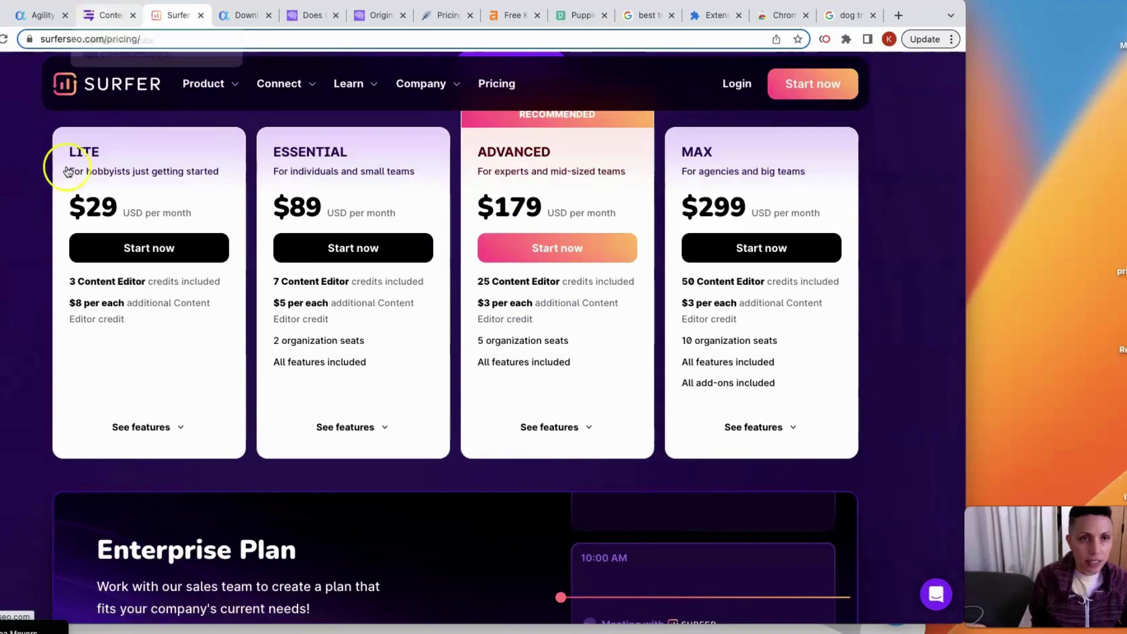
scroll(48, 242, "up", 3)
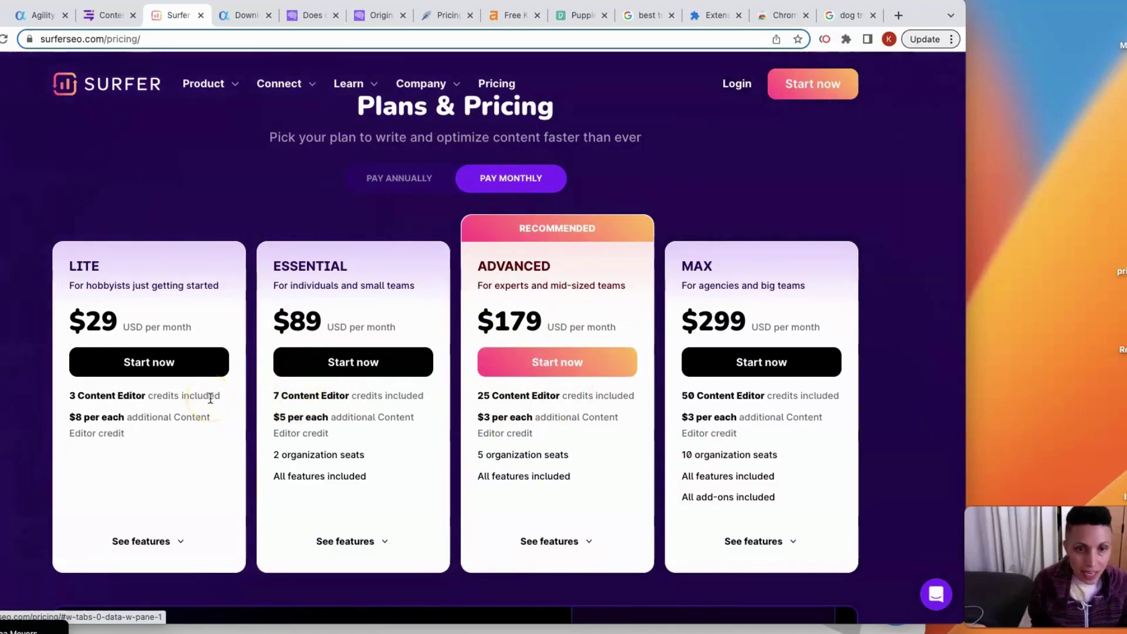
Show Content at Scale's plans and highlight the Solo plan's 8 posts at $250/month.
left_click(103, 18)
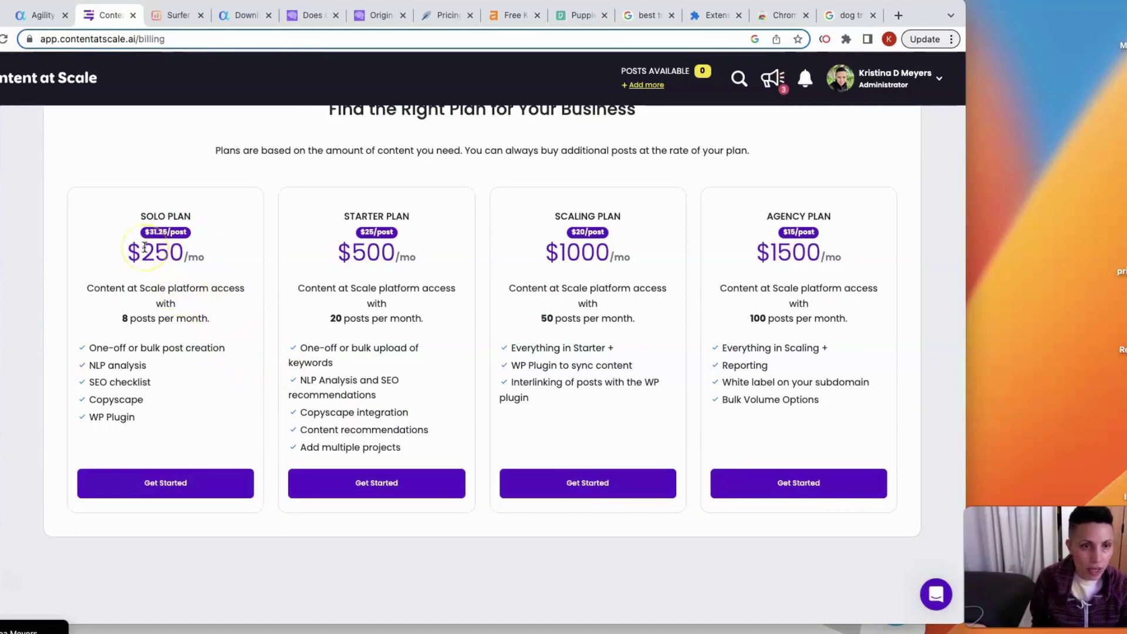
scroll(135, 346, "up", 1)
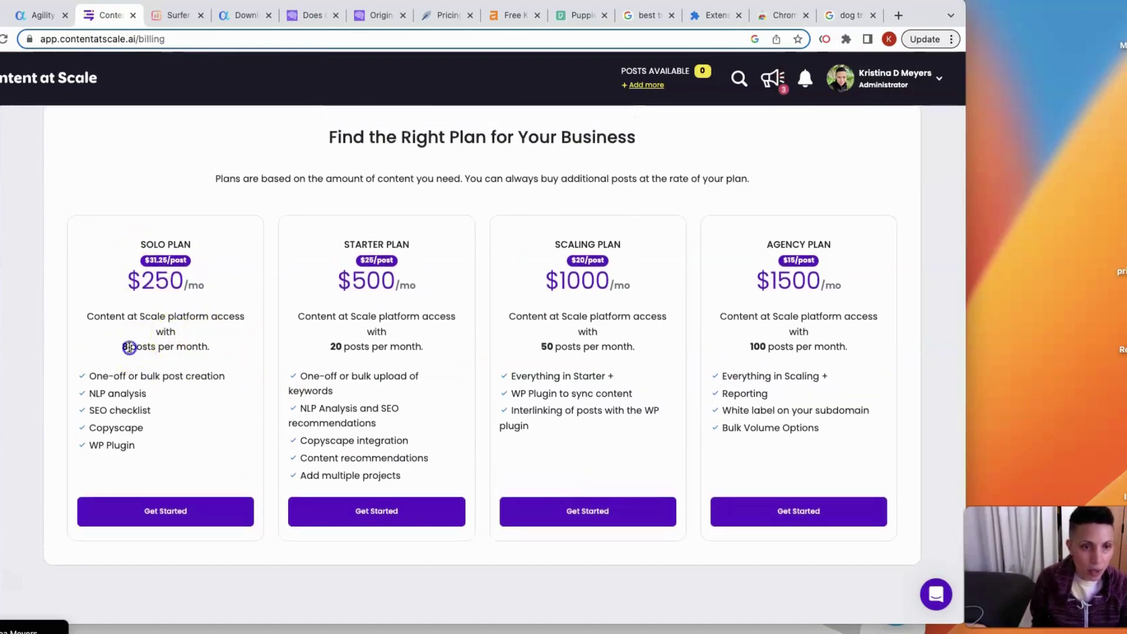
double_click(129, 347)
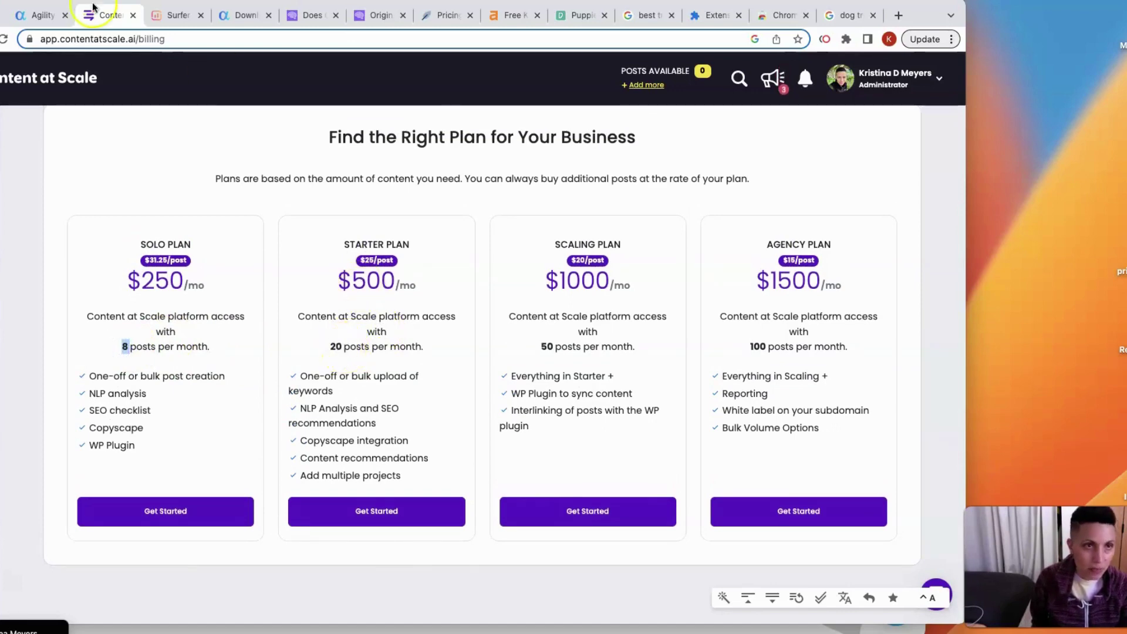
left_click(36, 15)
Scroll down Agility Writer's pricing cards and highlight the $1 trial price.
scroll(334, 234, "down", 5)
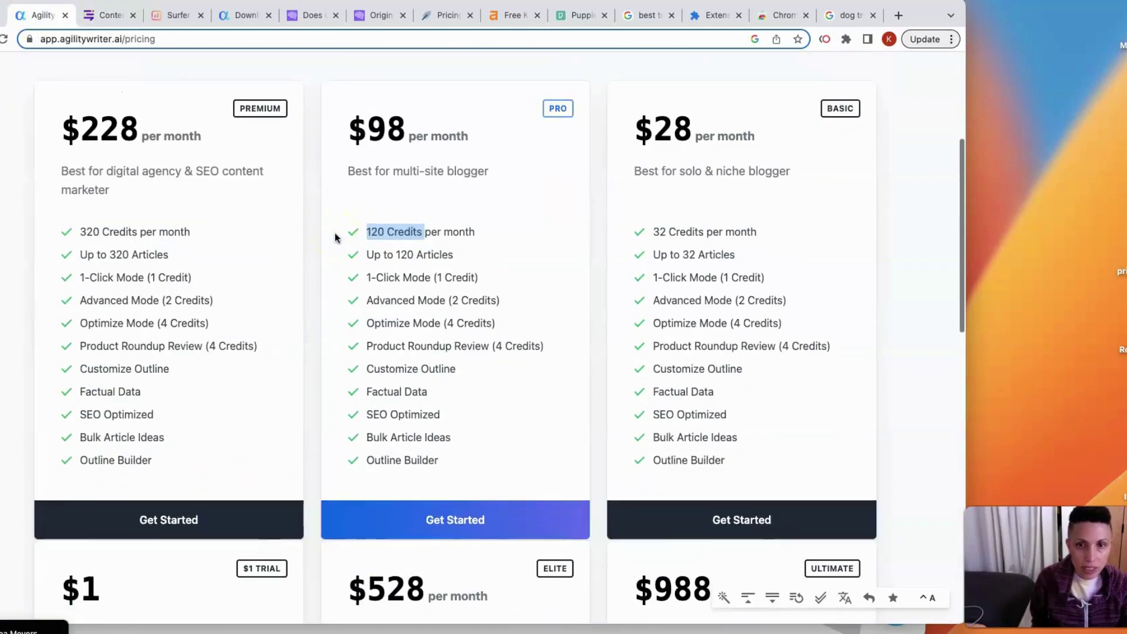
scroll(334, 237, "down", 7)
double_click(93, 179)
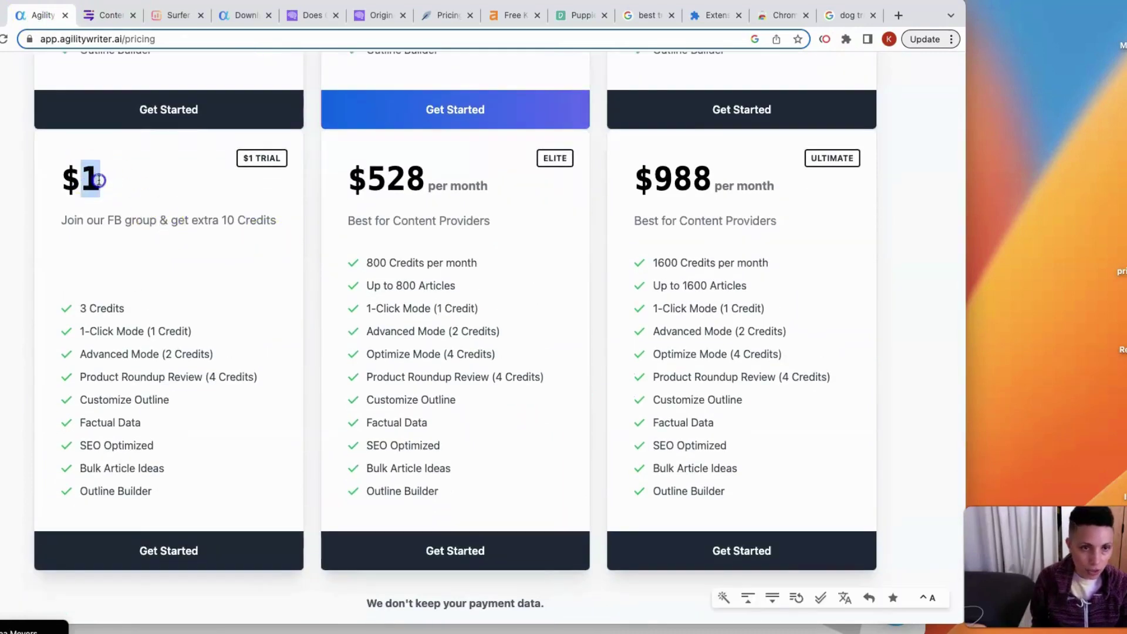
left_click(89, 179)
Highlight the Basic plan's 32 credits and the Pro plan's $98 price.
scroll(534, 287, "up", 4)
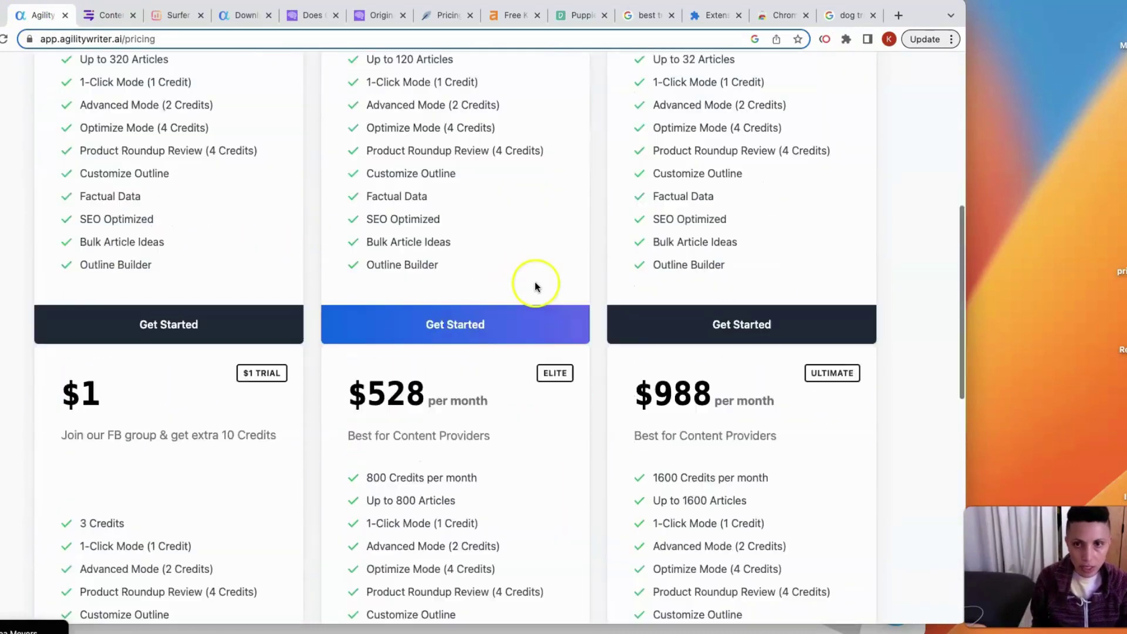
scroll(534, 286, "up", 5)
left_click_drag(650, 244, 697, 252)
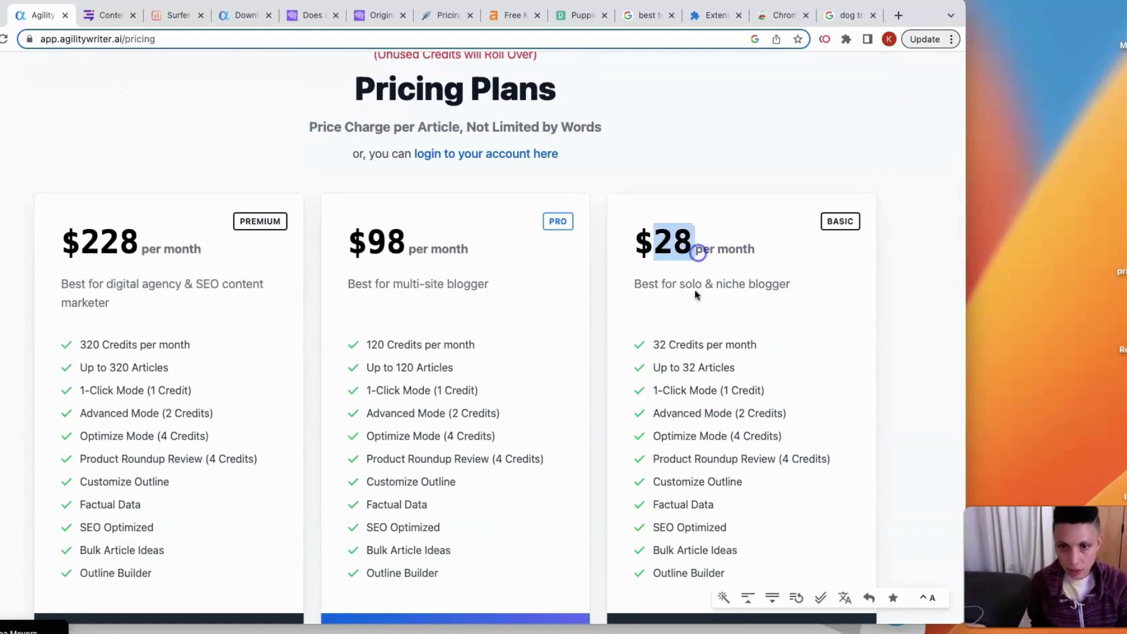
left_click_drag(652, 344, 667, 343)
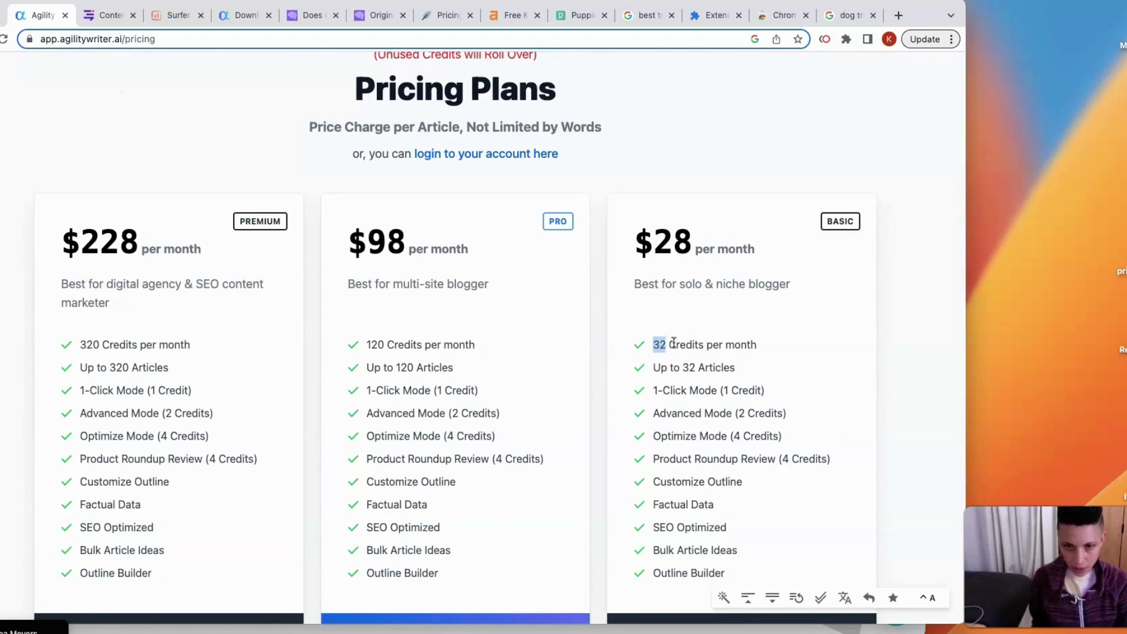
left_click(673, 343)
left_click(365, 238)
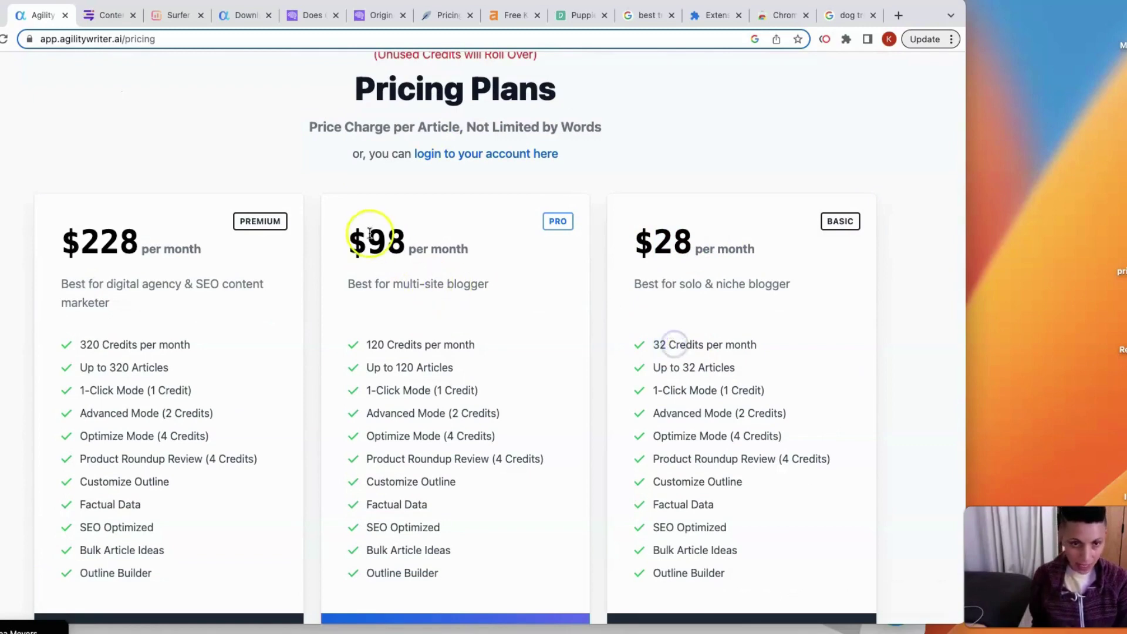
double_click(401, 239)
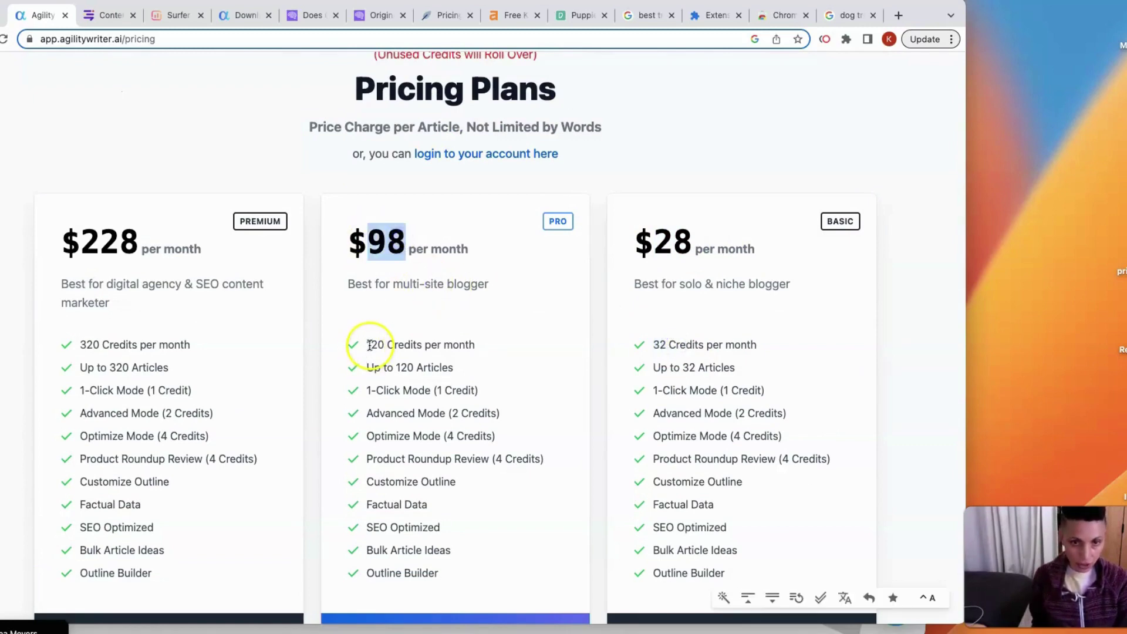
left_click(369, 344)
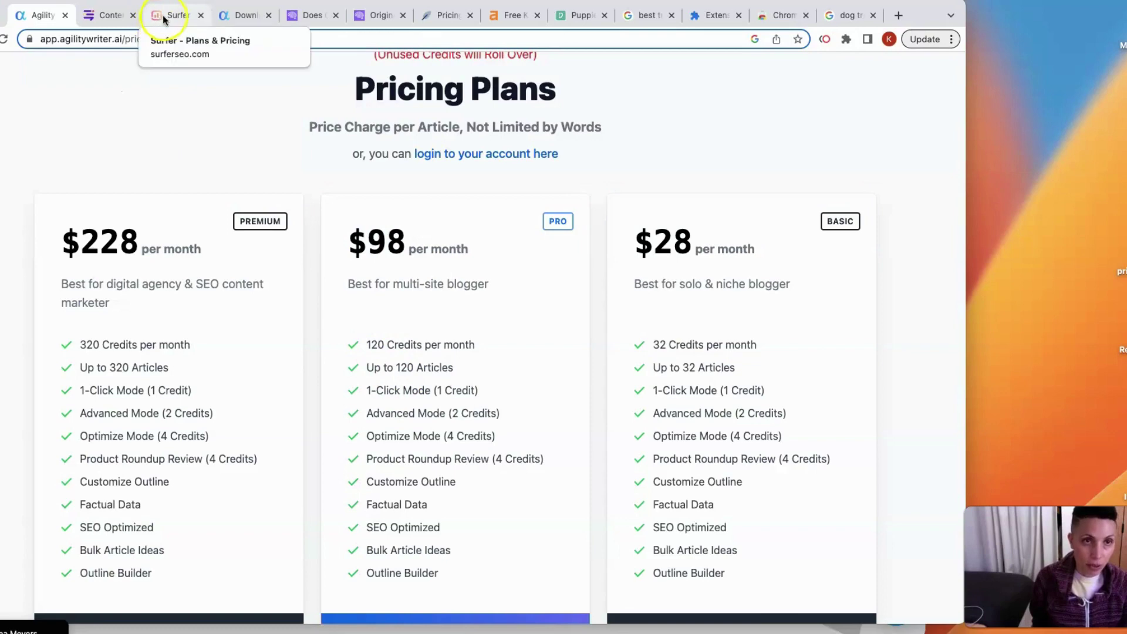
View the 13-article history, then open the Advanced Mode article writer.
left_click(227, 25)
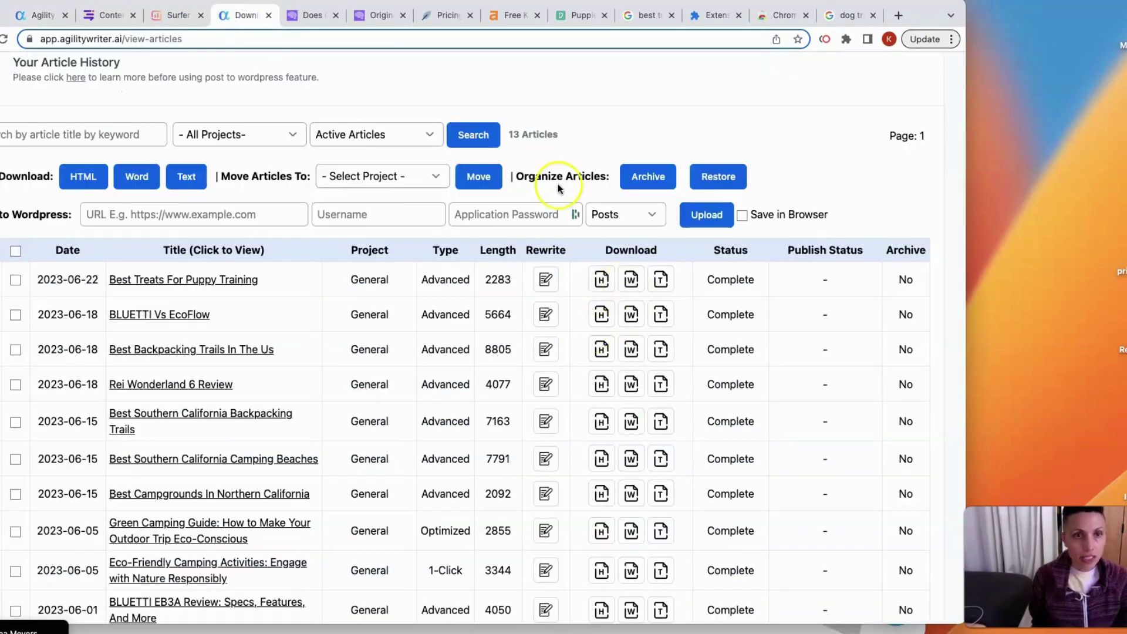
scroll(558, 184, "up", 2)
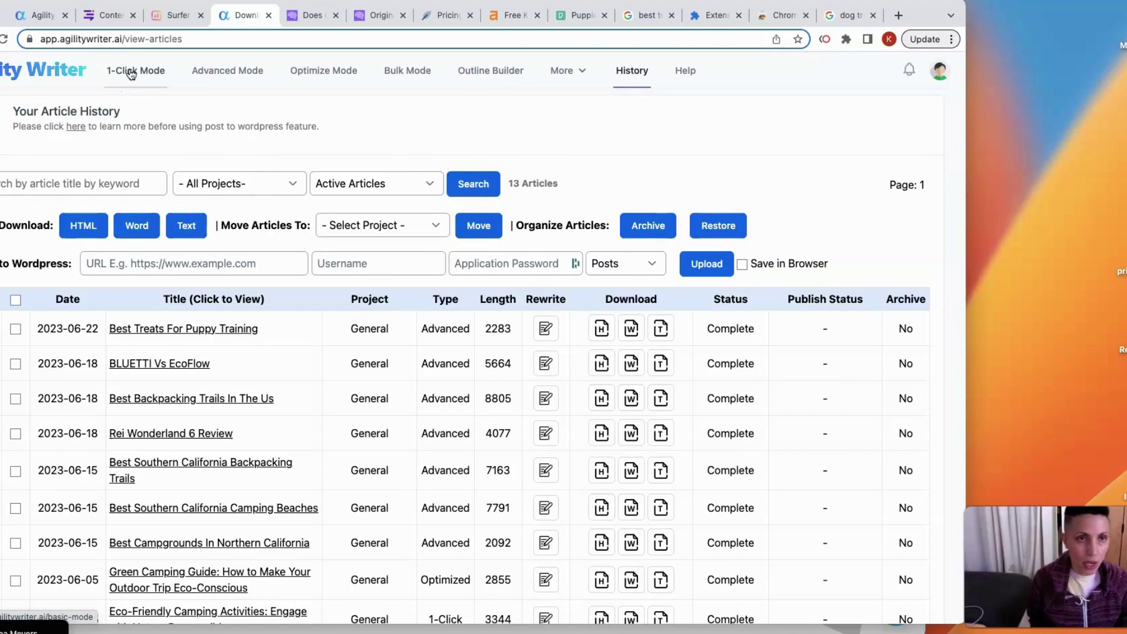
left_click(222, 72)
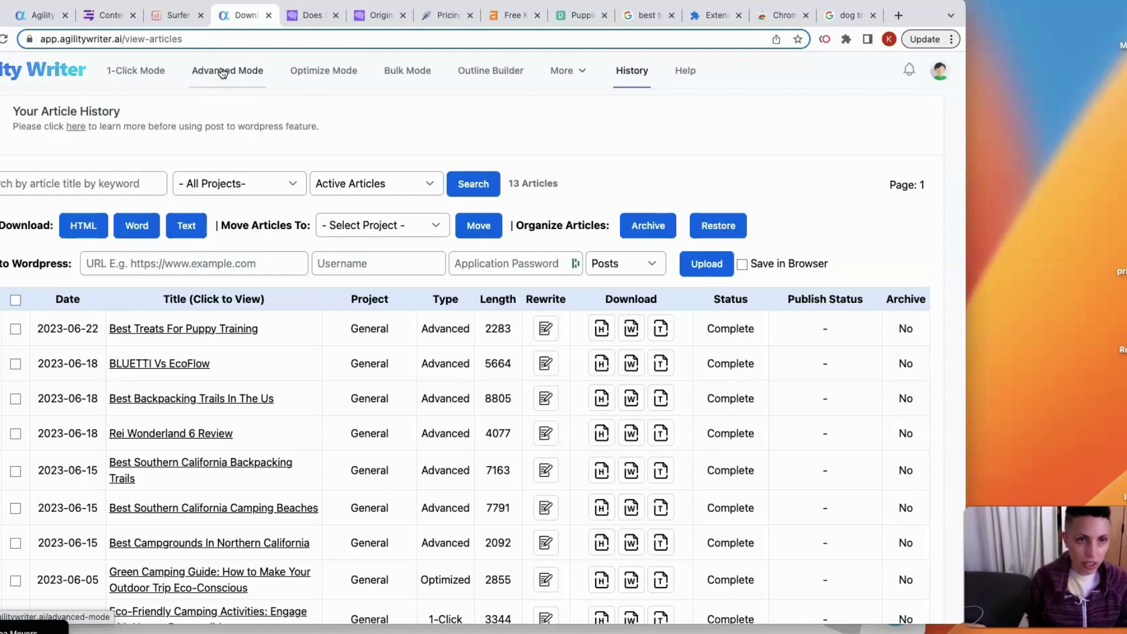
left_click(223, 74)
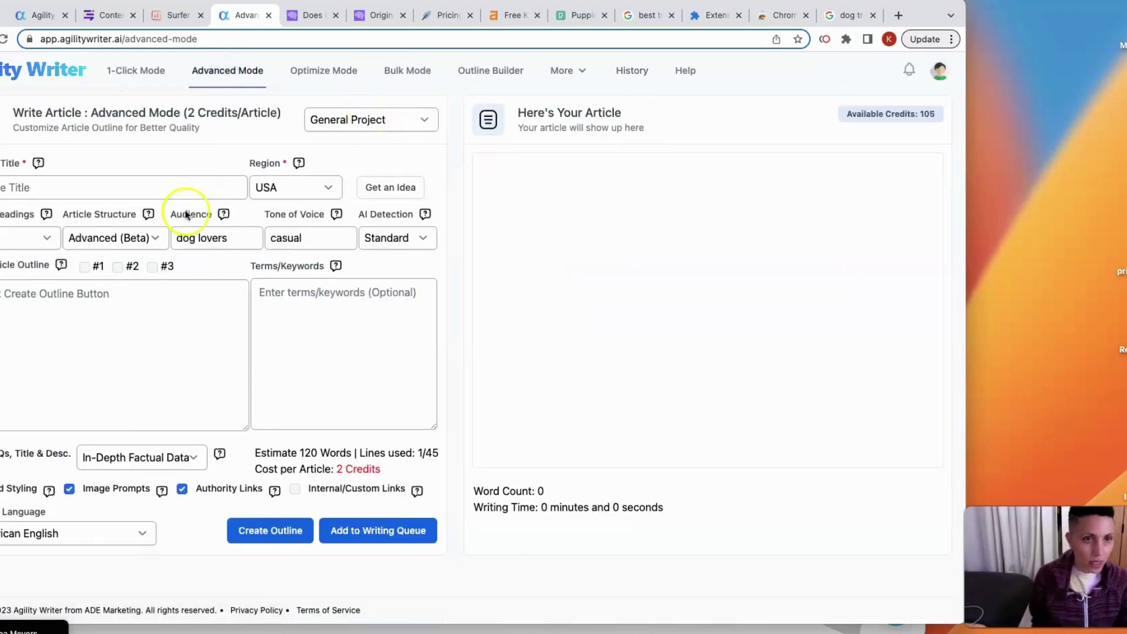
Paste the keyword prompt into Title and trim it to the puppy training treats keyword.
left_click(177, 187)
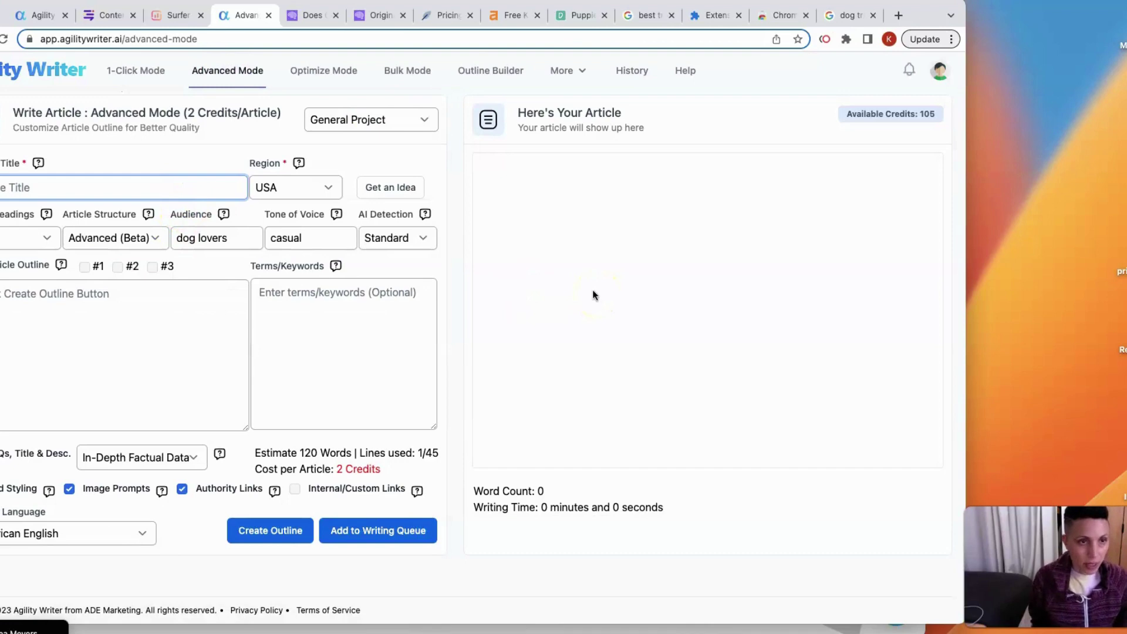
key("super+v")
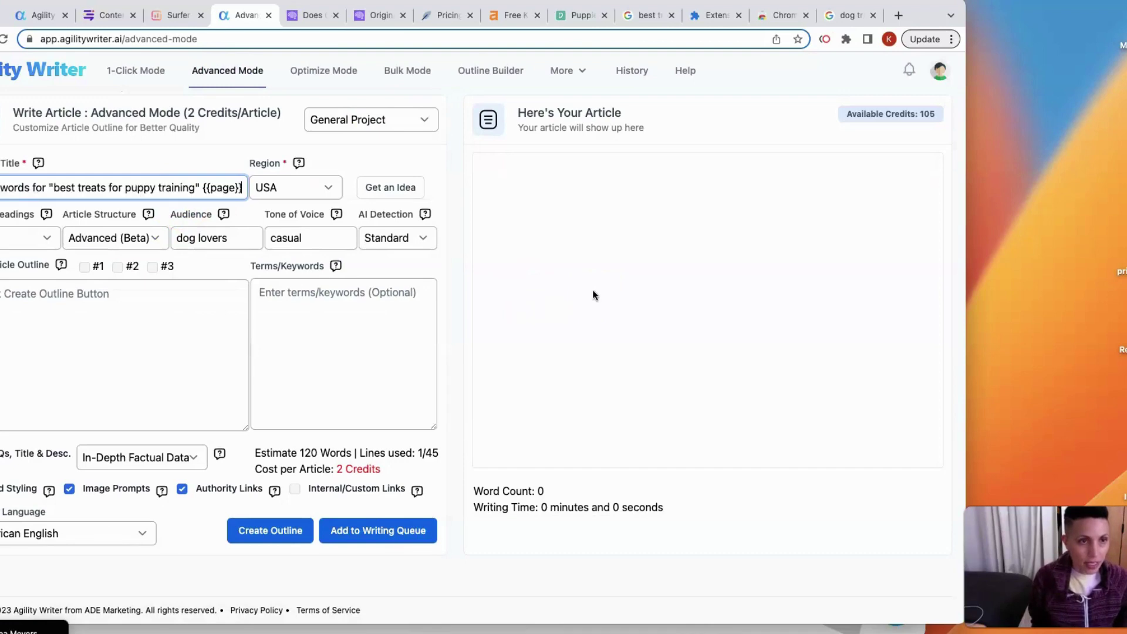
left_click_drag(55, 187, 1, 188)
key("BackSpace")
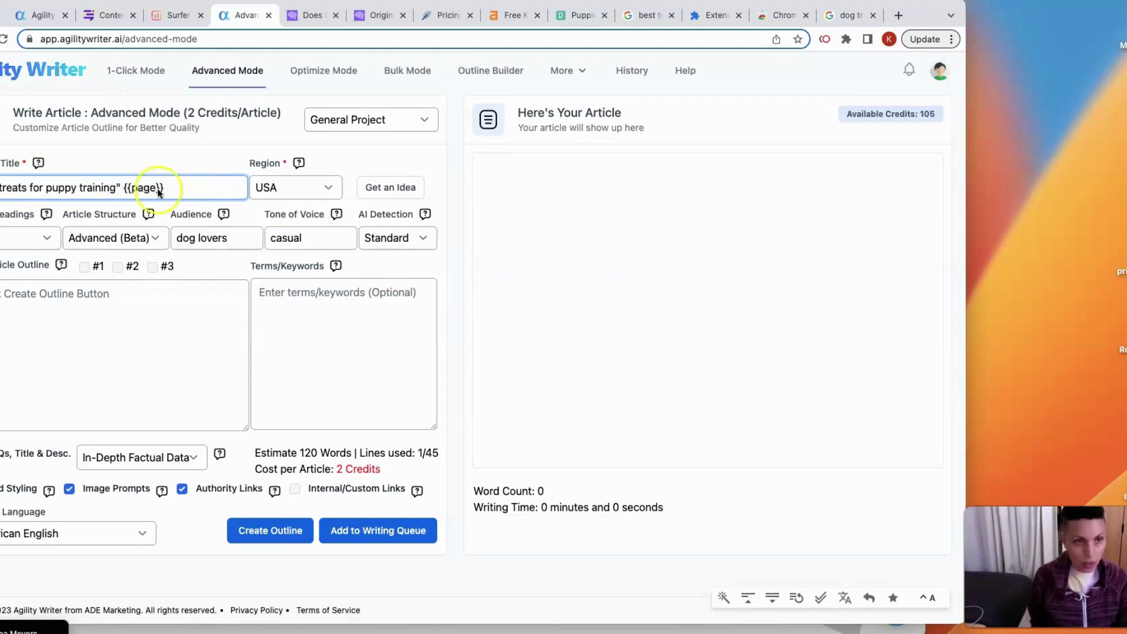
left_click_drag(117, 188, 201, 191)
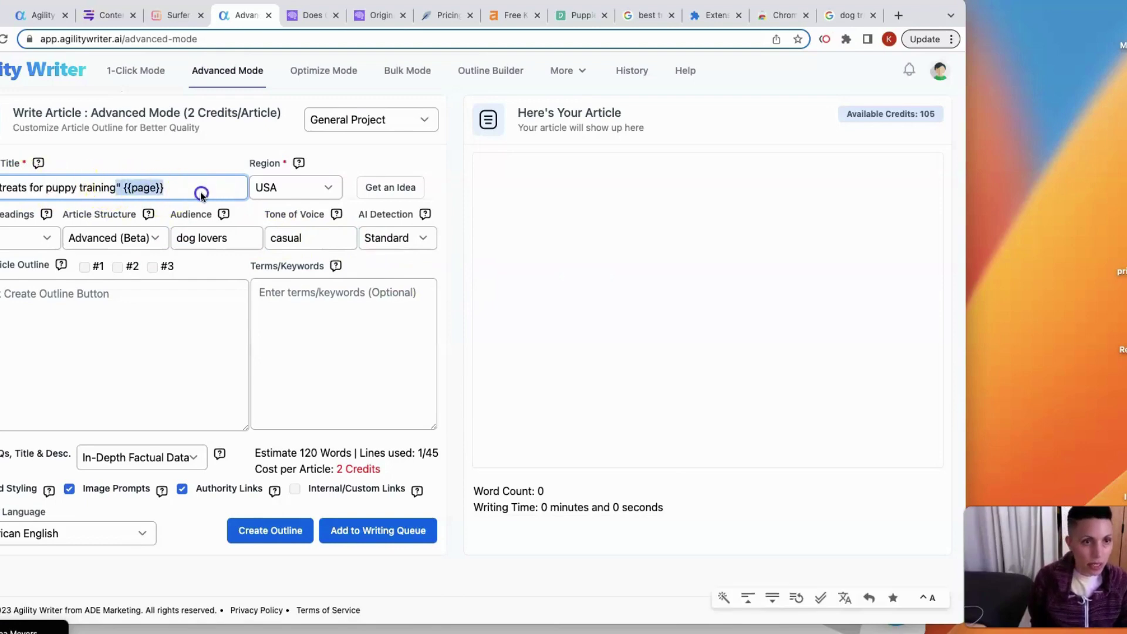
key("BackSpace")
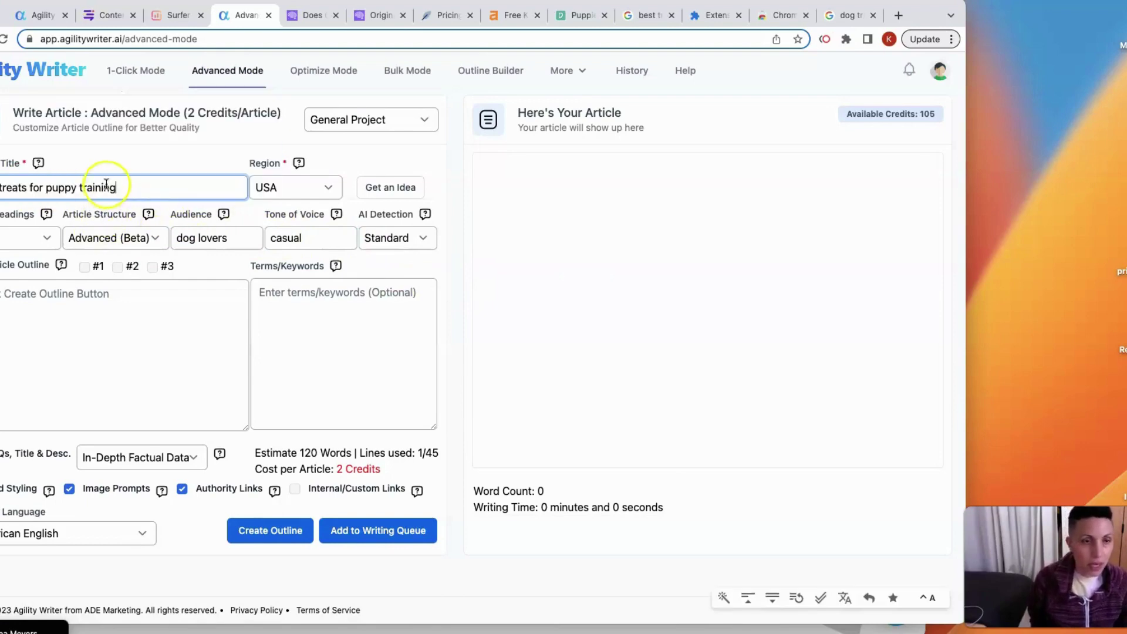
Look through the available headings count options.
left_click(47, 240)
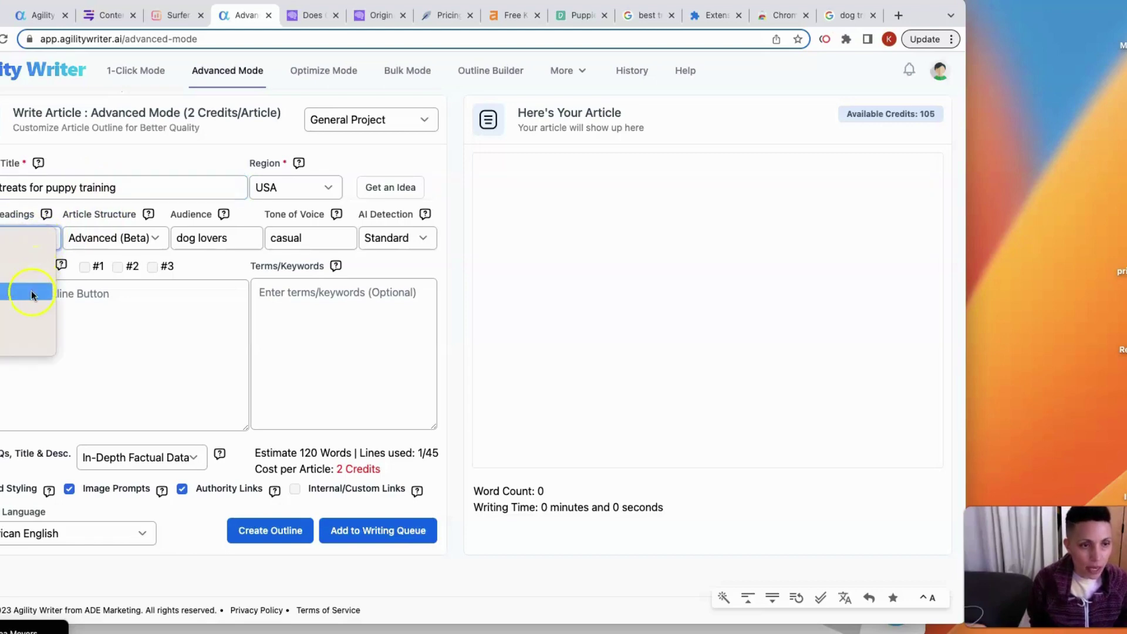
left_click(28, 242)
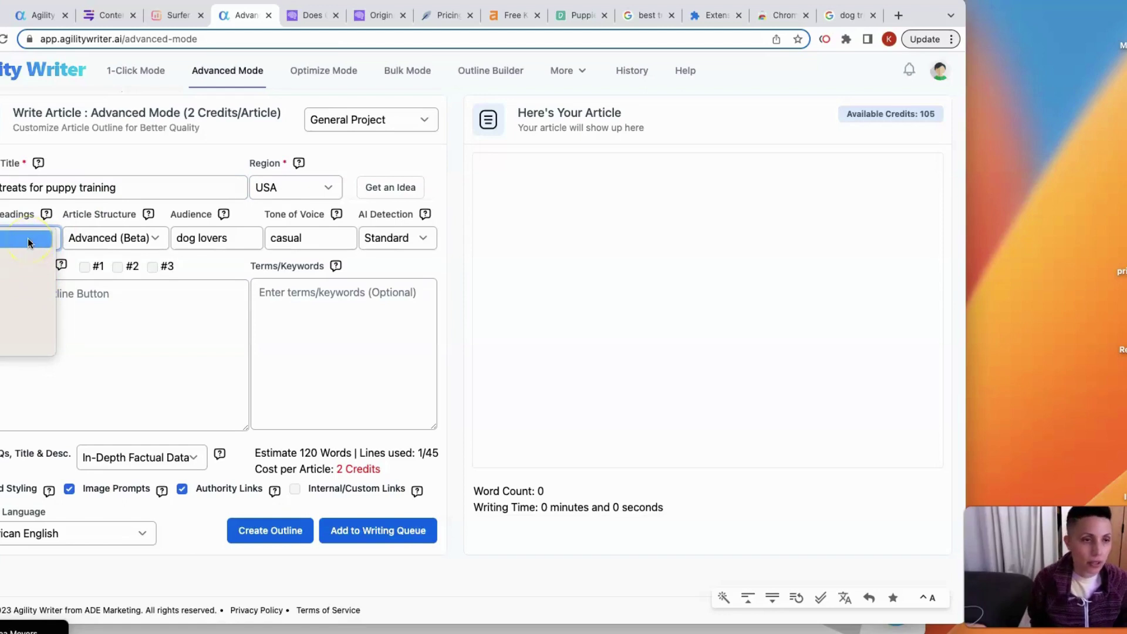
left_click(17, 318)
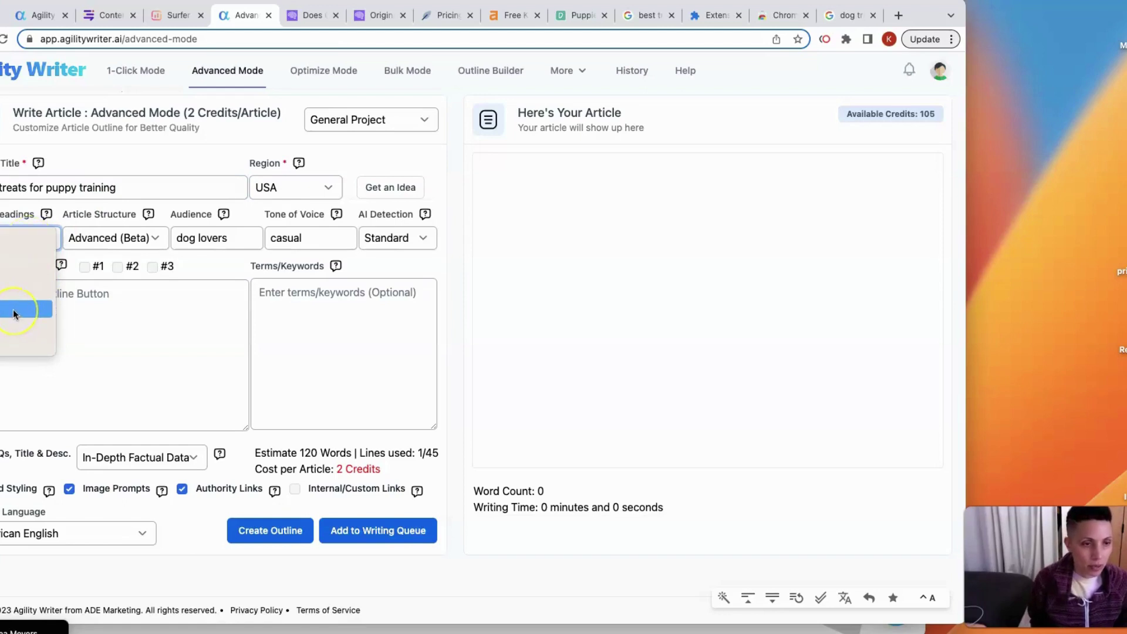
left_click(27, 239)
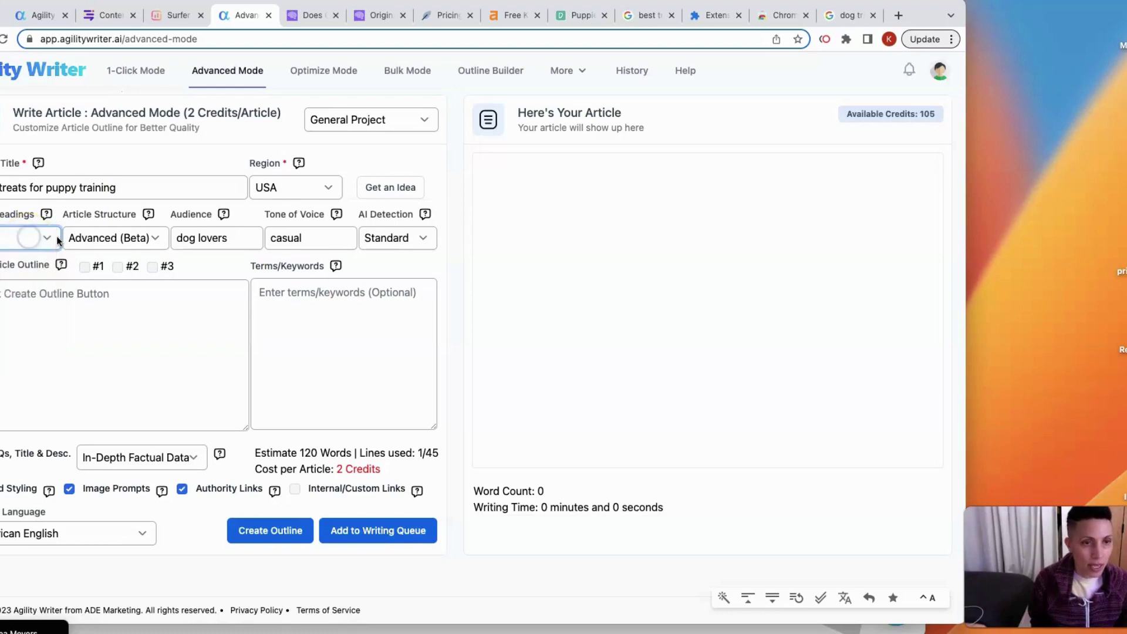
Keep Advanced (Beta) structure, dog lovers audience and casual tone of voice.
left_click(149, 239)
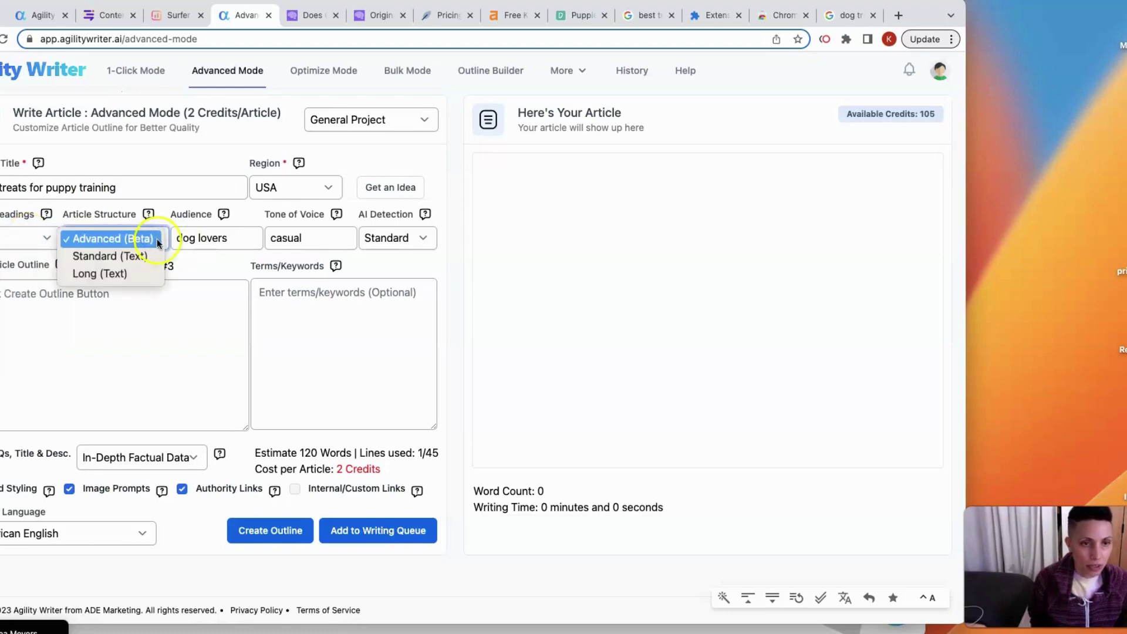
left_click(147, 241)
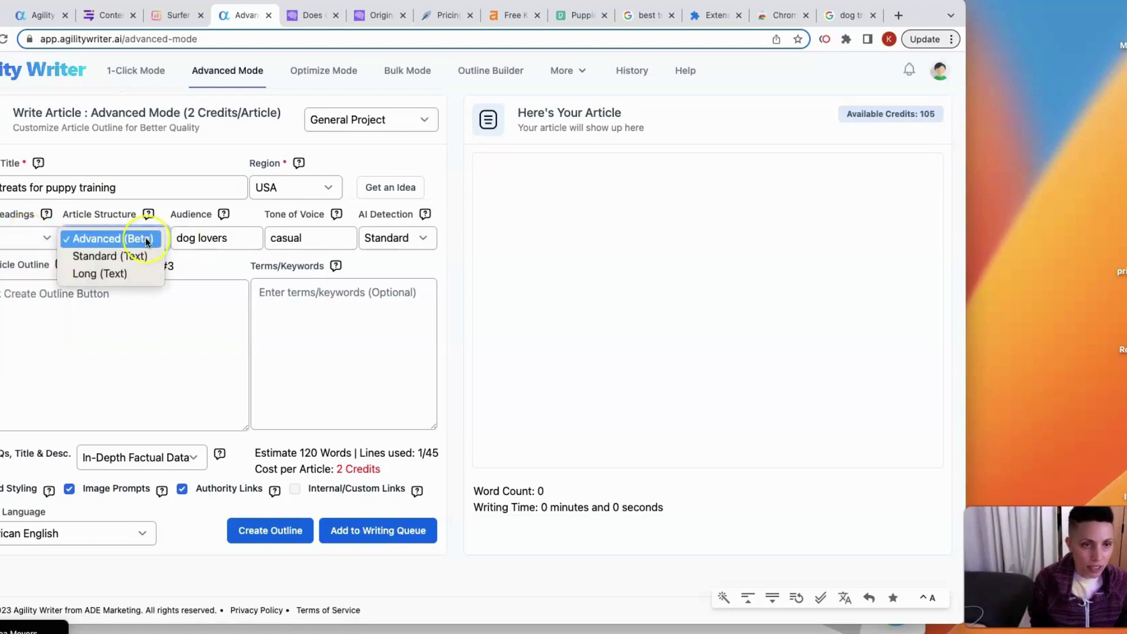
left_click(239, 238)
double_click(238, 237)
triple_click(238, 237)
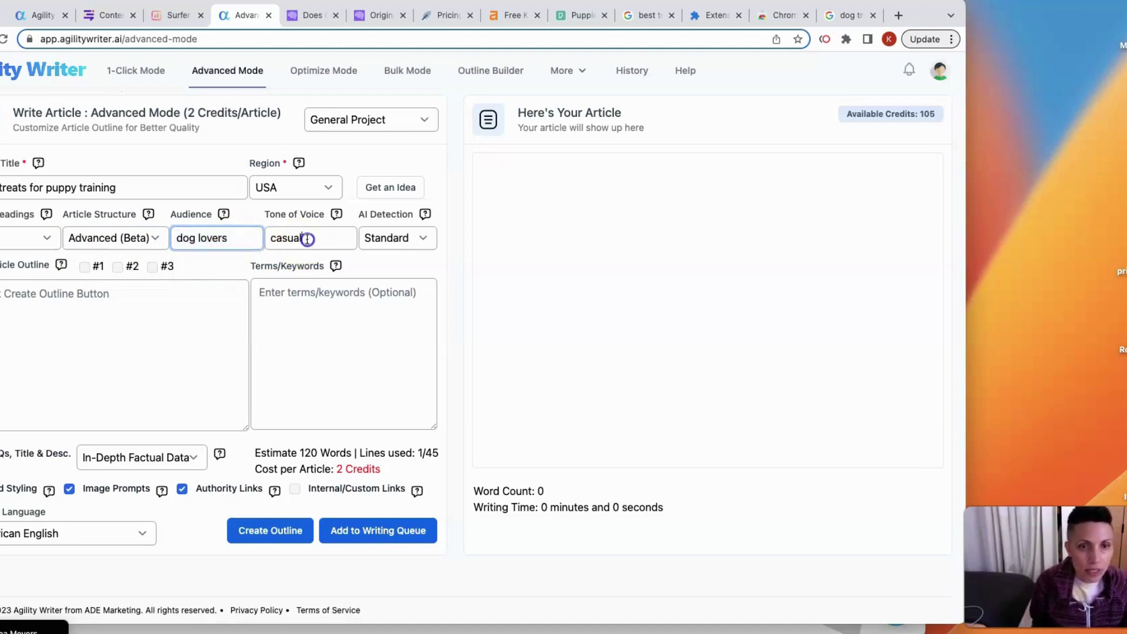
left_click(325, 239)
Set AI Detection to Advanced, raising the cost to 3 credits per article.
left_click(415, 238)
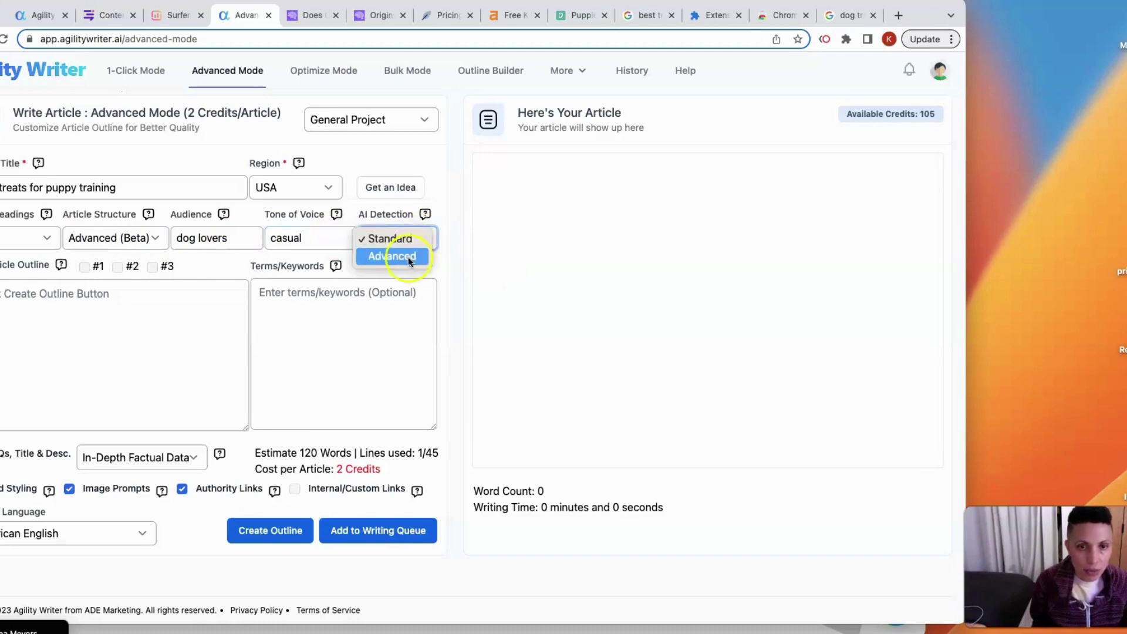
left_click(407, 256)
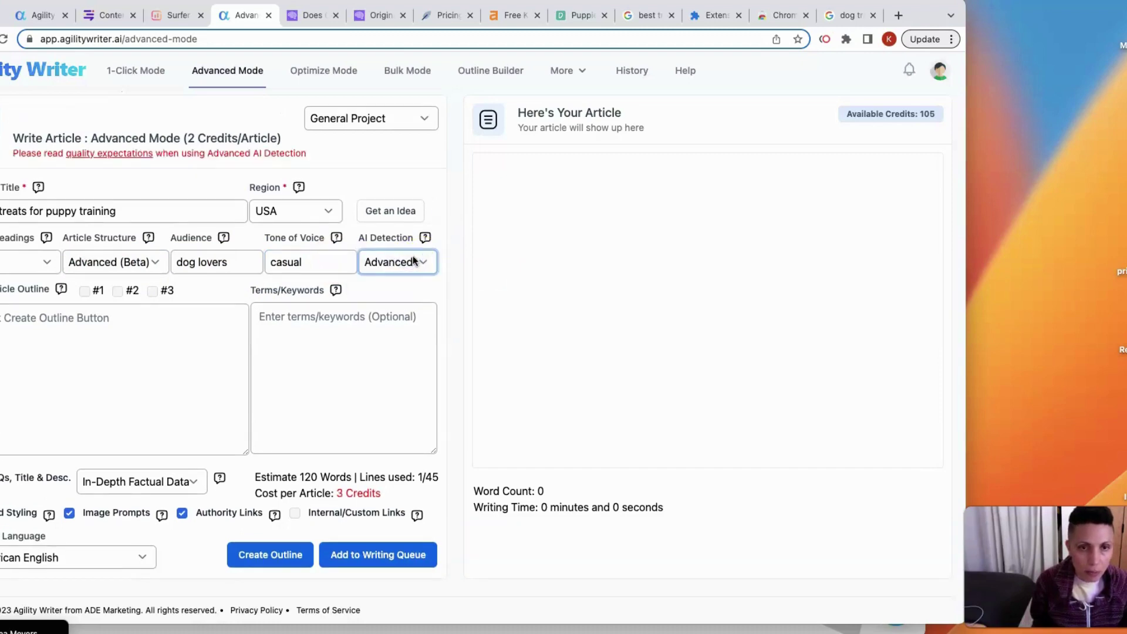
mouse_move(423, 241)
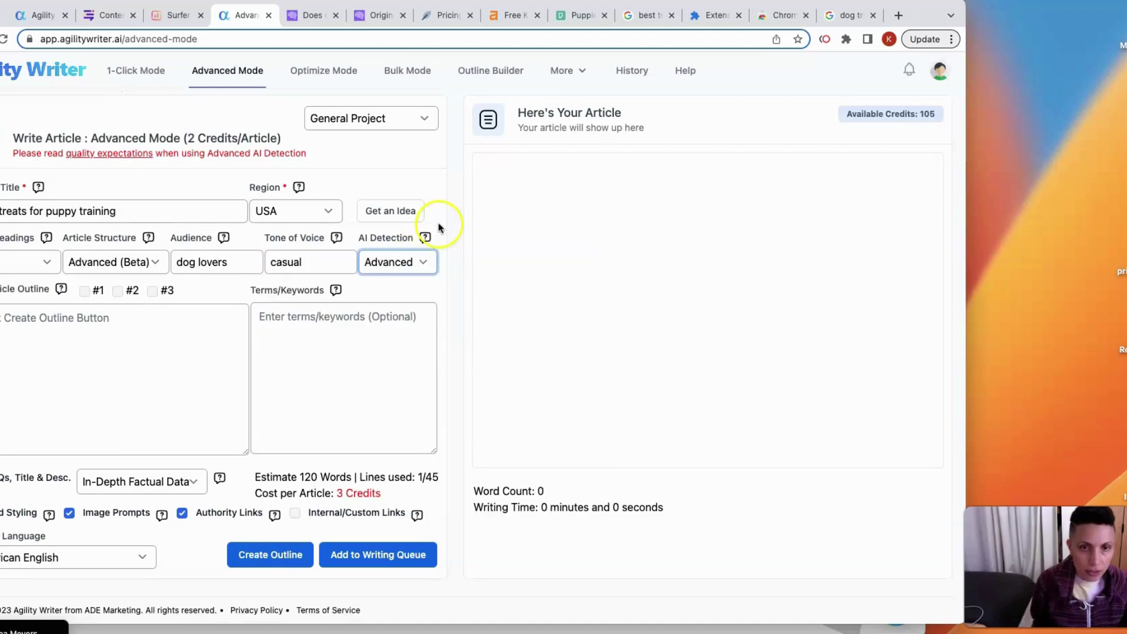
left_click(112, 335)
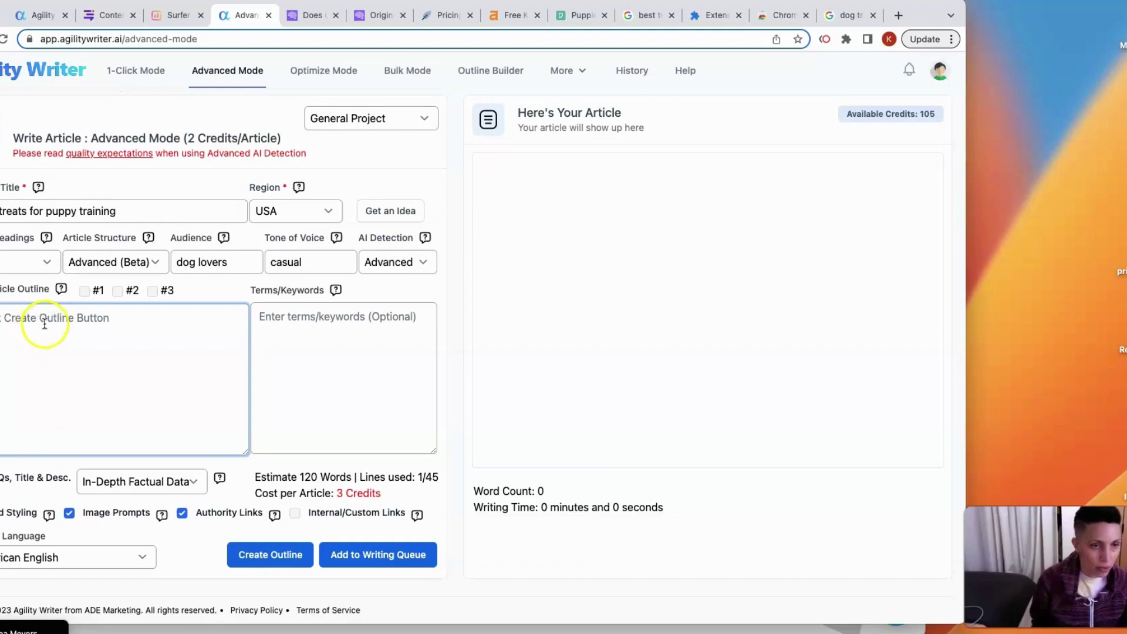
left_click(264, 333)
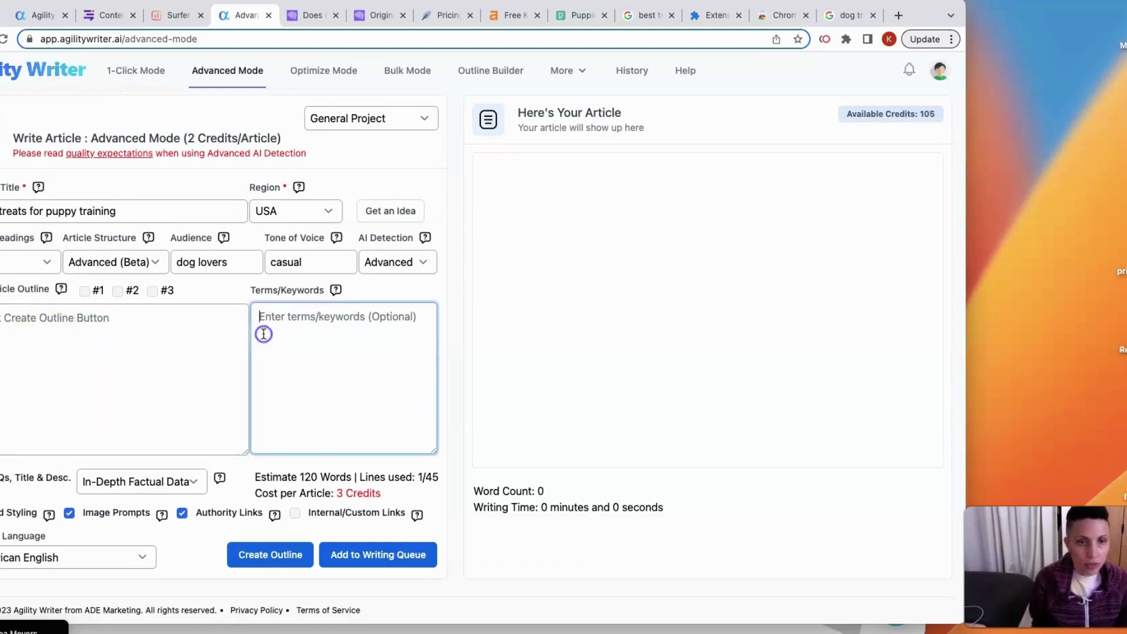
Copy HARPA AI's twelve puppy-treat keywords into the Terms/Keywords box.
left_click(639, 14)
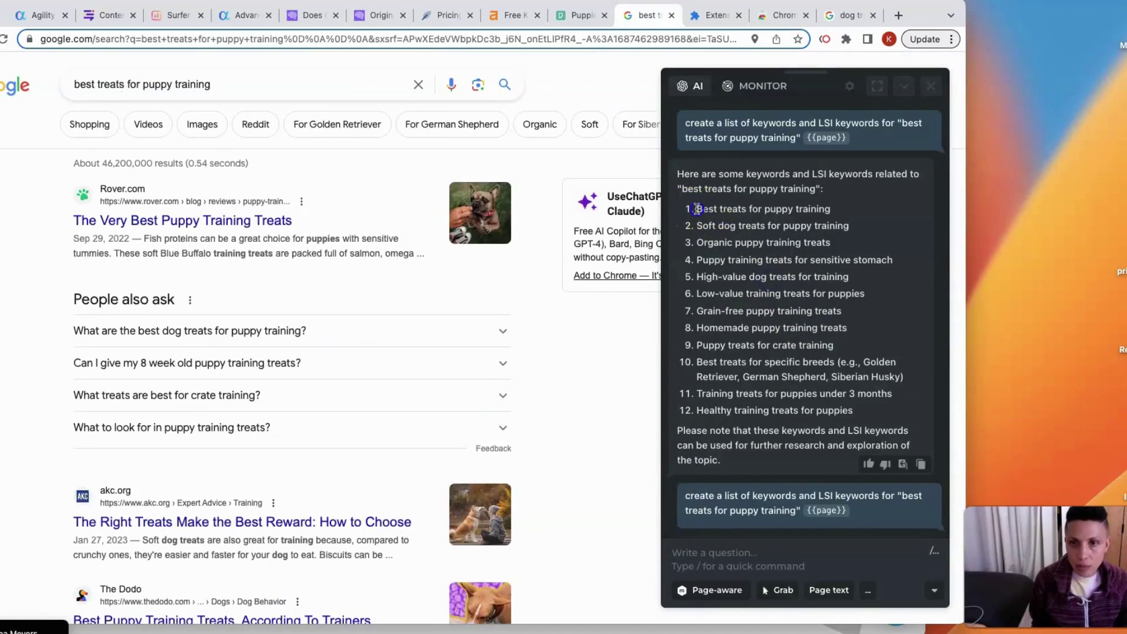
left_click_drag(696, 210, 860, 409)
key("super+c")
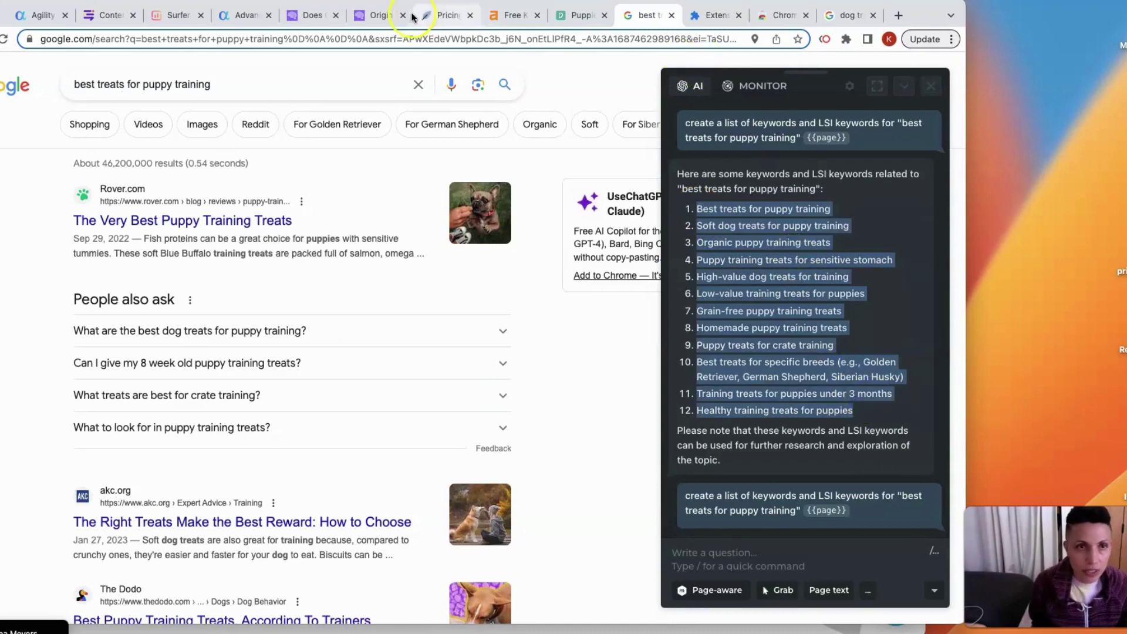
left_click(235, 15)
key("super+v")
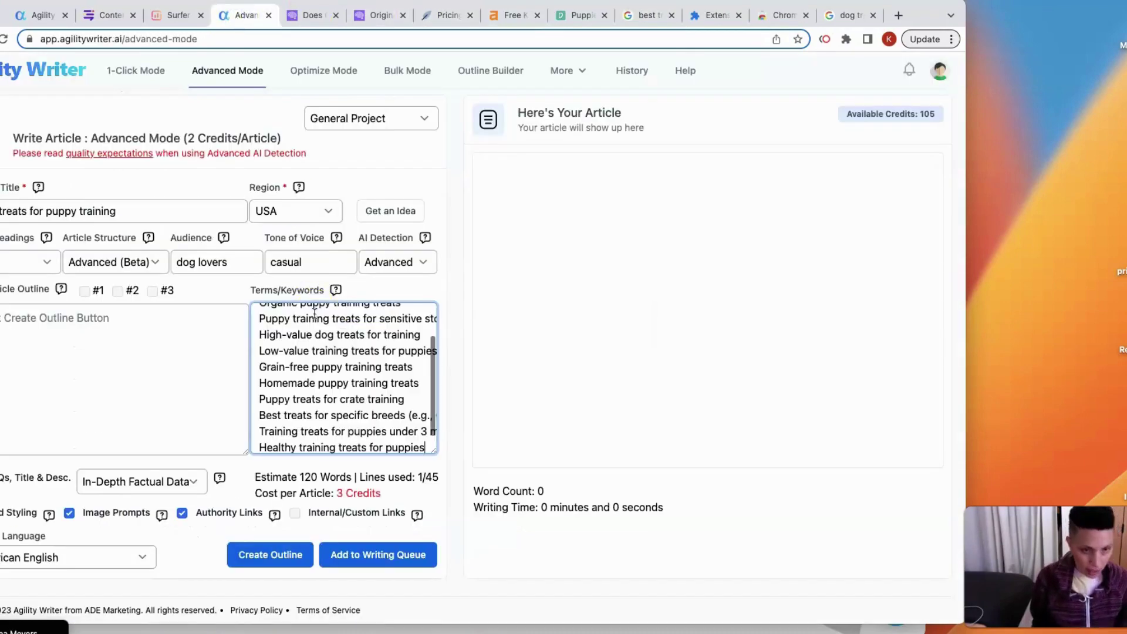
Review the pasted keyword list and keep In-Depth Factual Data.
scroll(314, 340, "up", 3)
left_click(313, 355)
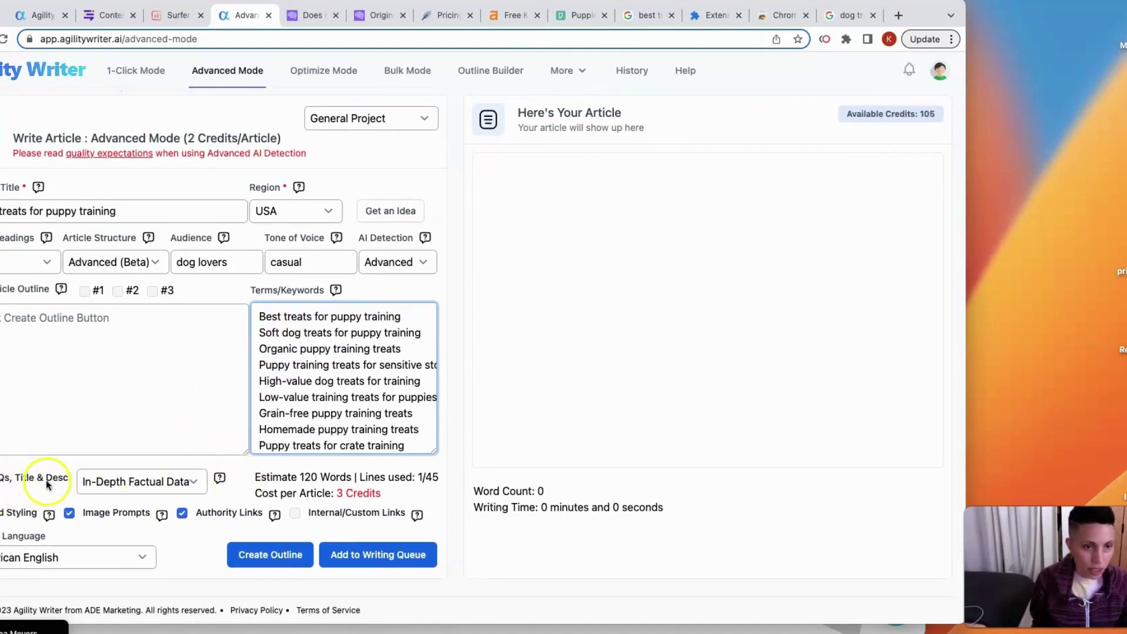
left_click(195, 483)
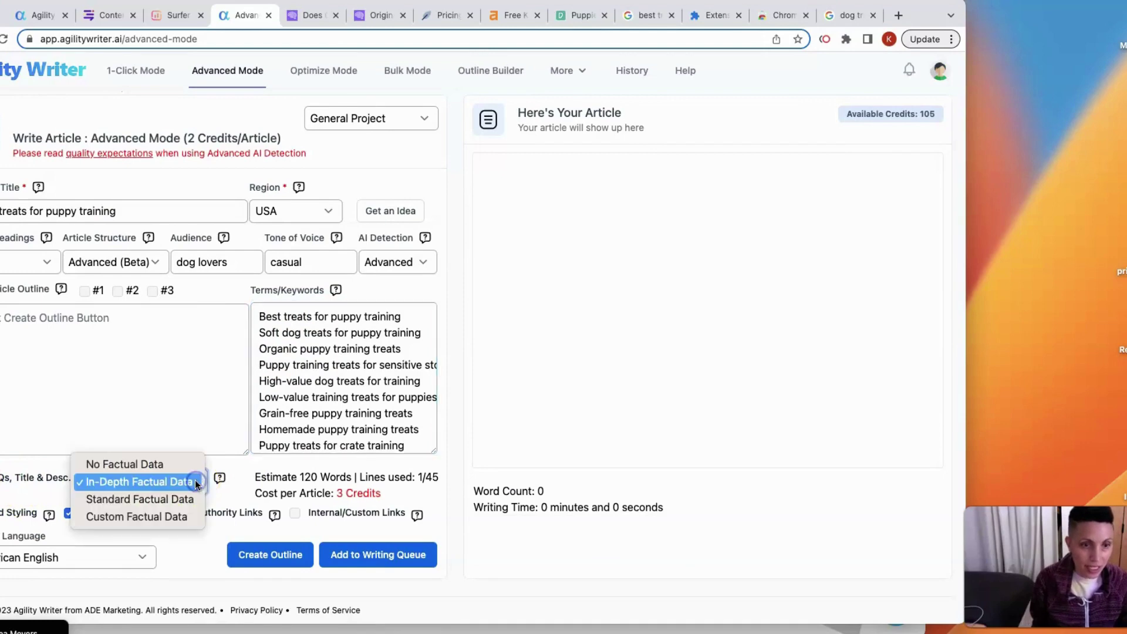
left_click(156, 483)
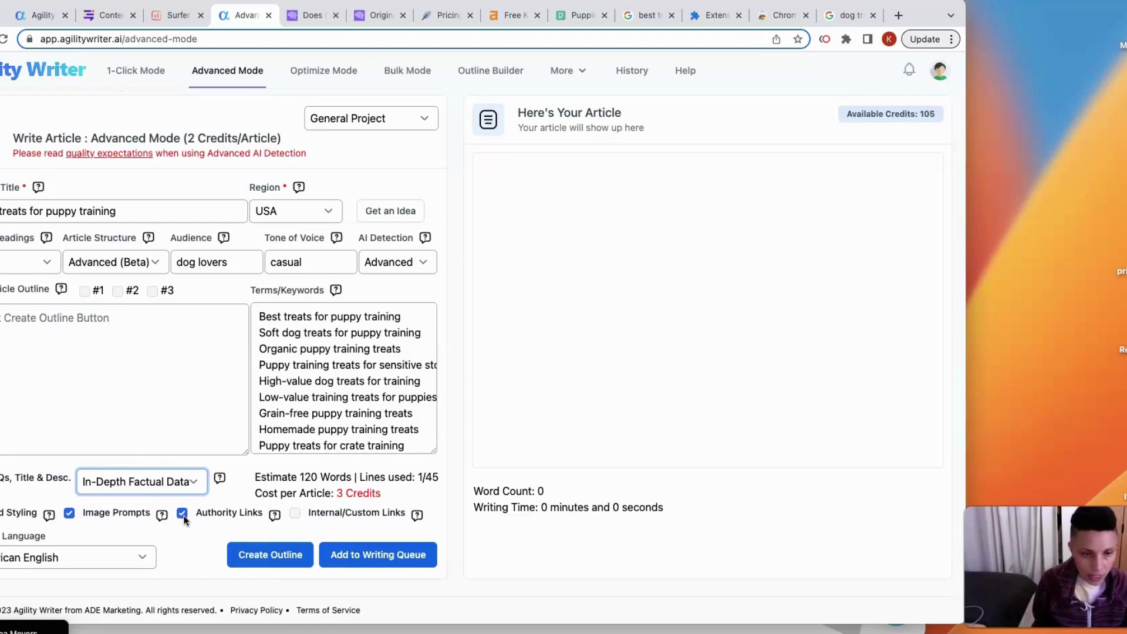
Turn Internal/Custom Links on, then switch them back off.
left_click(498, 547)
left_click(315, 517)
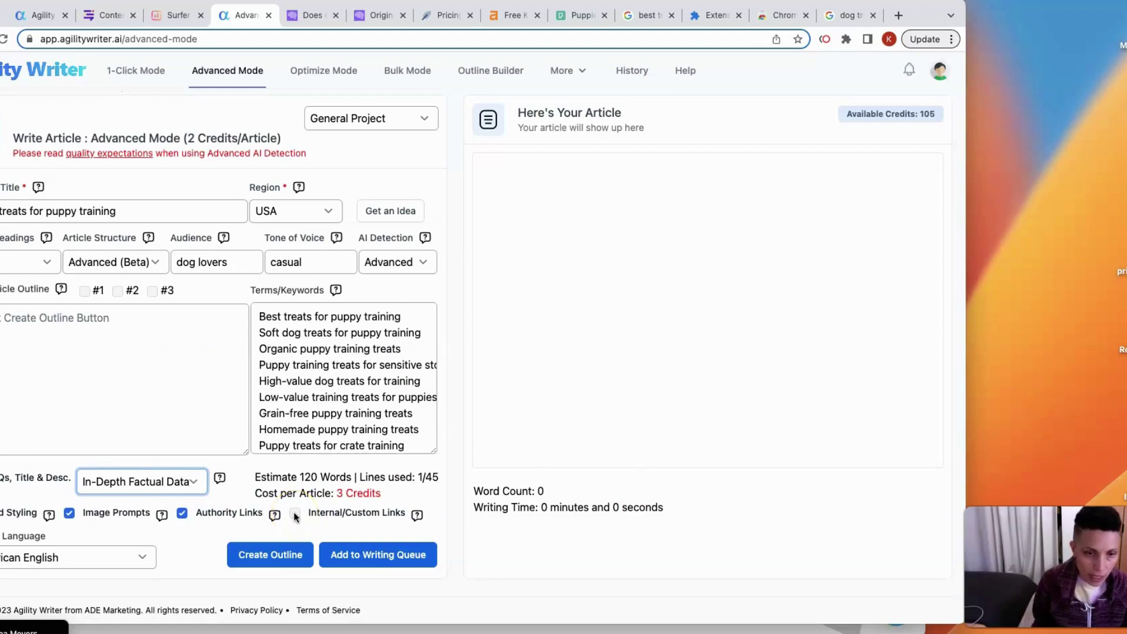
left_click(296, 514)
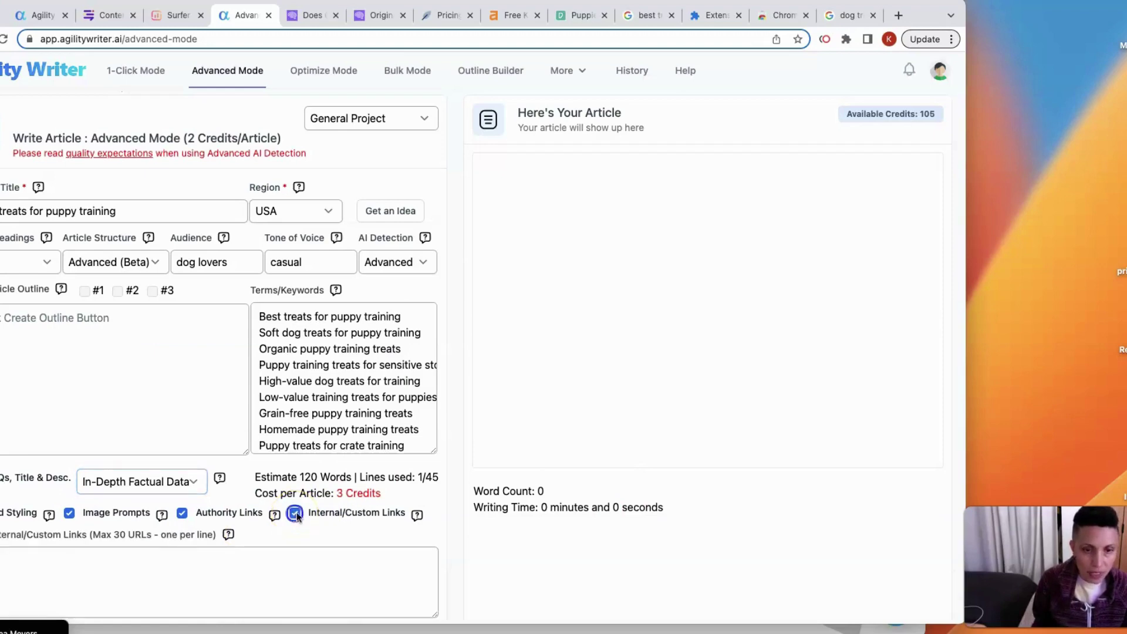
scroll(357, 511, "down", 3)
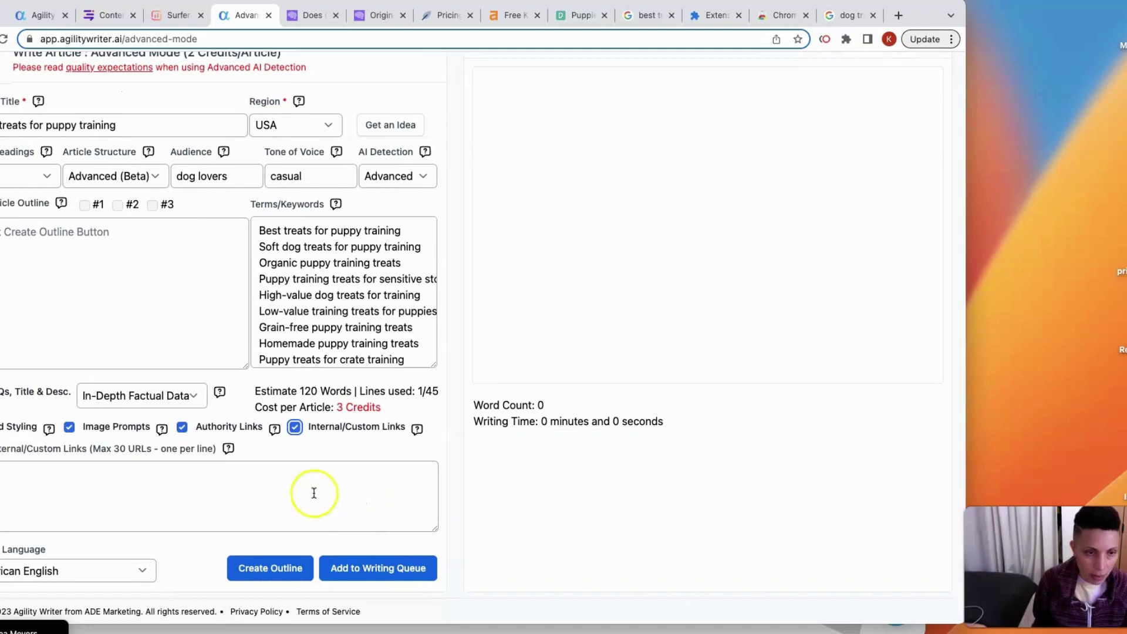
left_click(290, 492)
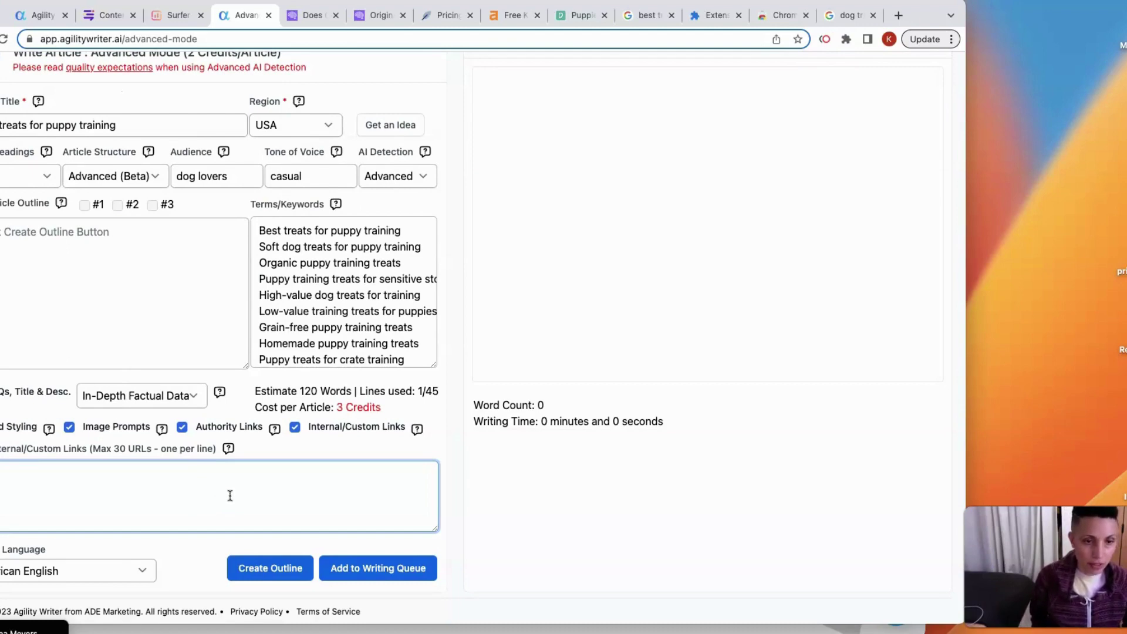
left_click(294, 427)
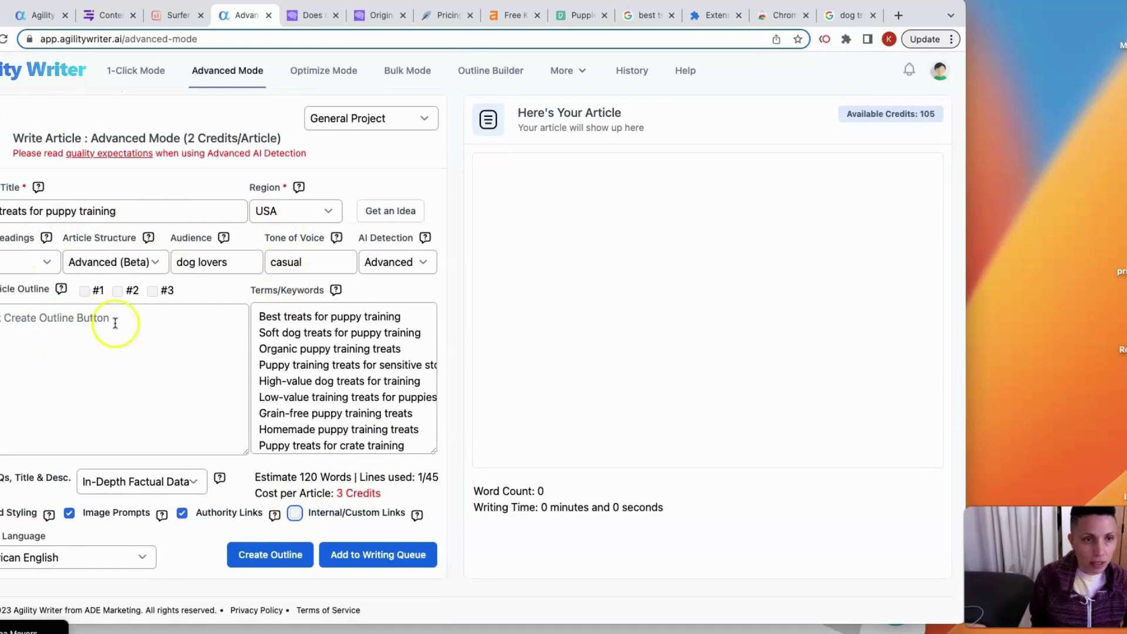
Start generating the article outline with Create Outline.
left_click(337, 493)
left_click(272, 558)
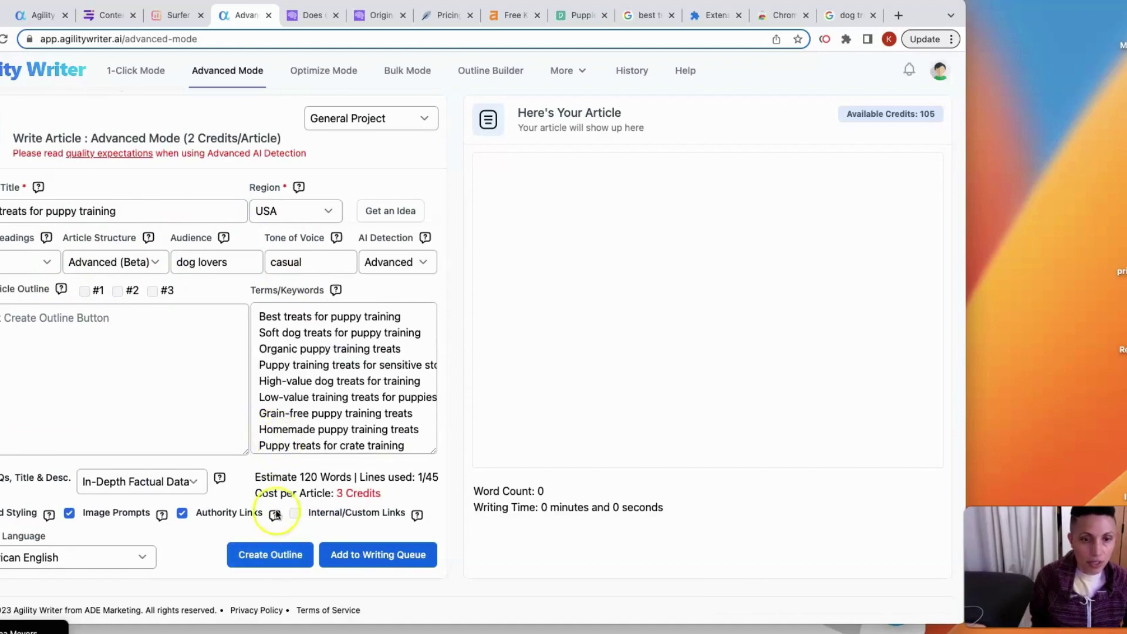
left_click(276, 561)
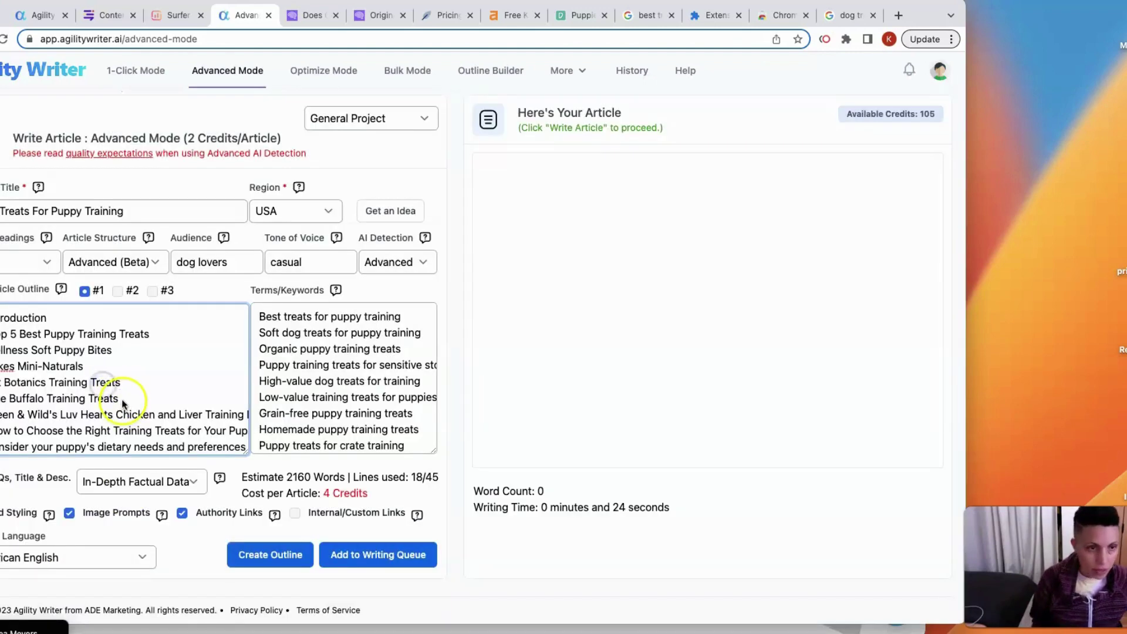
Enlarge the outline box and read the 18-line outline down to the Conclusion.
left_click_drag(247, 450, 247, 583)
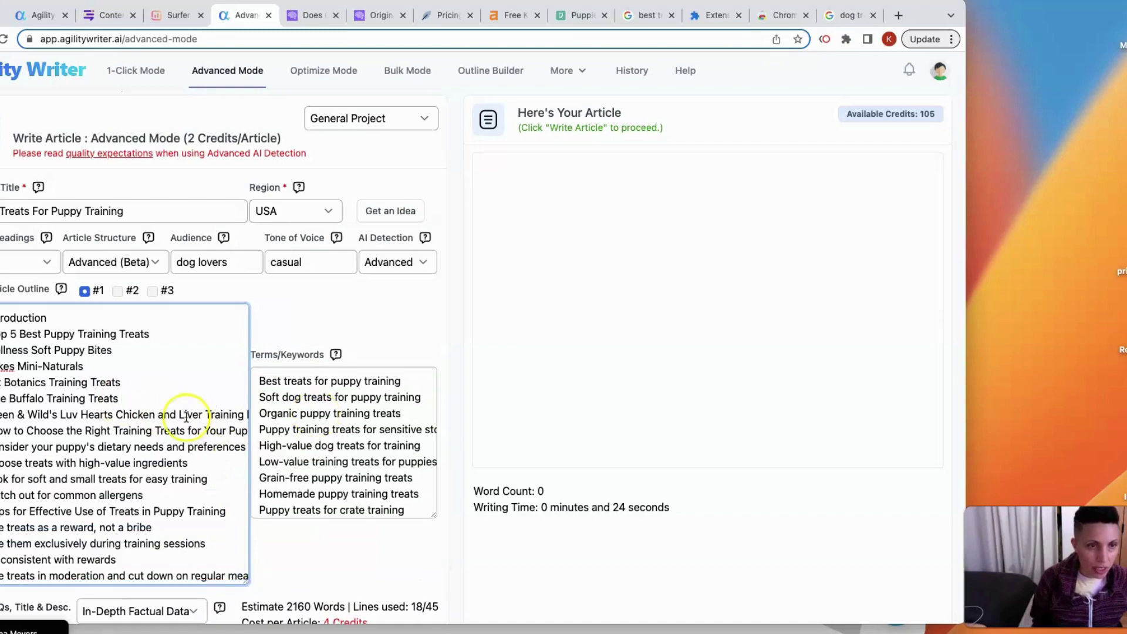
scroll(344, 440, "down", 3)
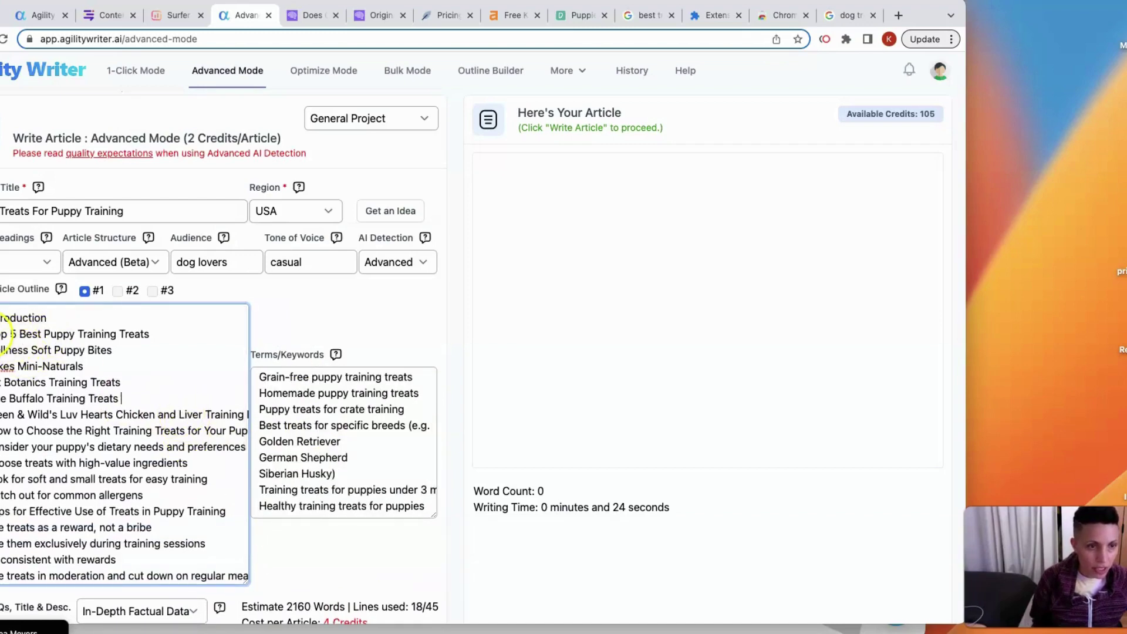
left_click(20, 351)
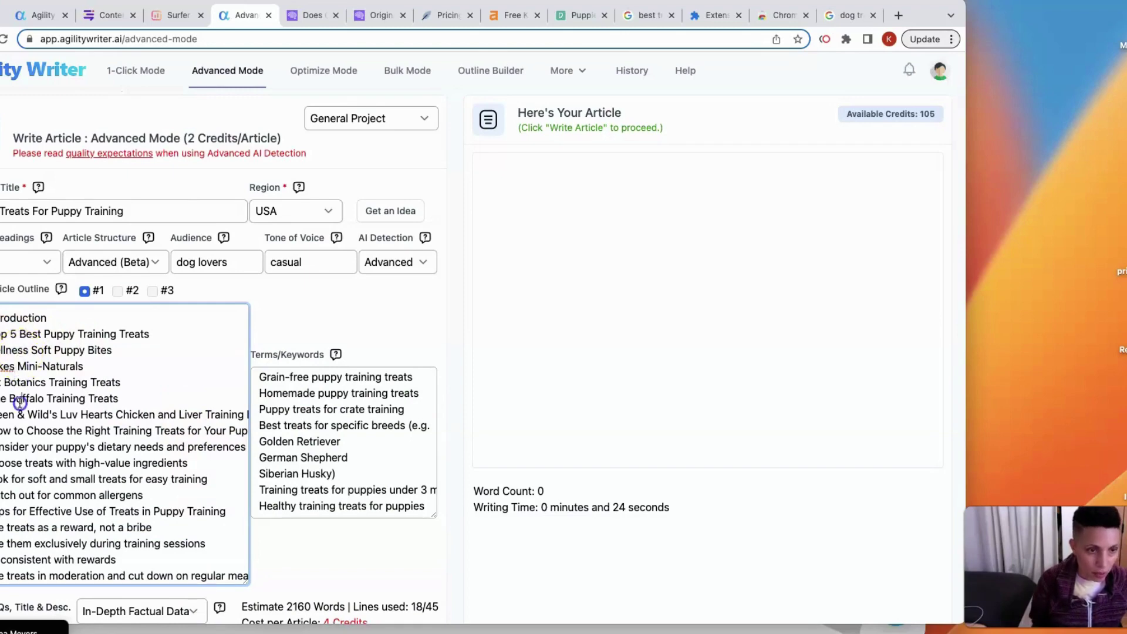
left_click_drag(18, 447, 19, 455)
scroll(19, 453, "down", 1)
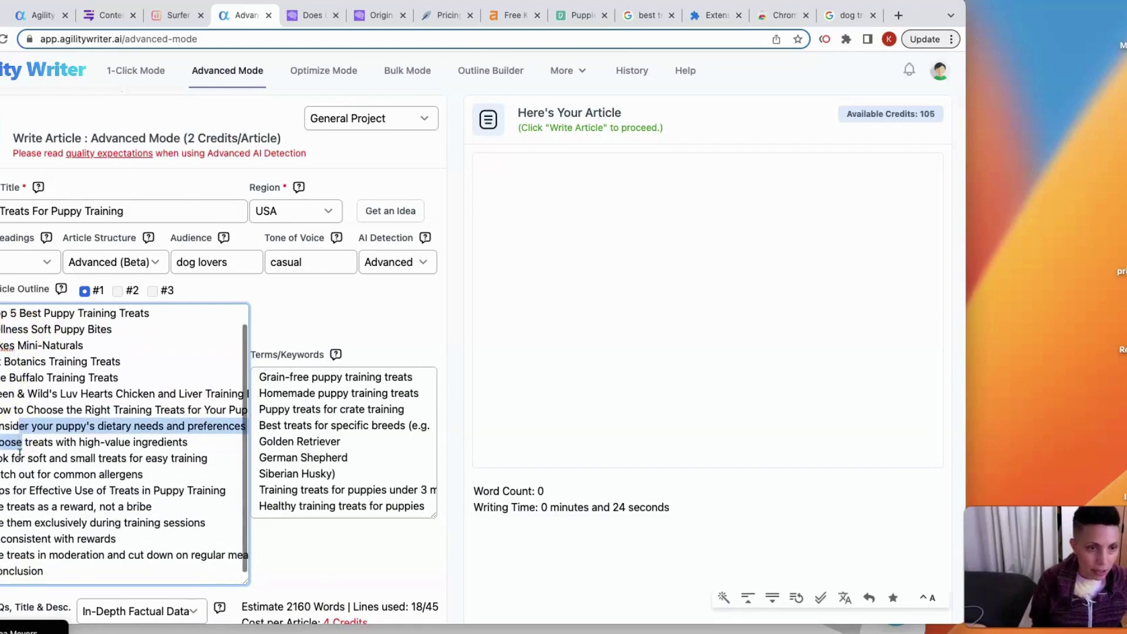
left_click(20, 489)
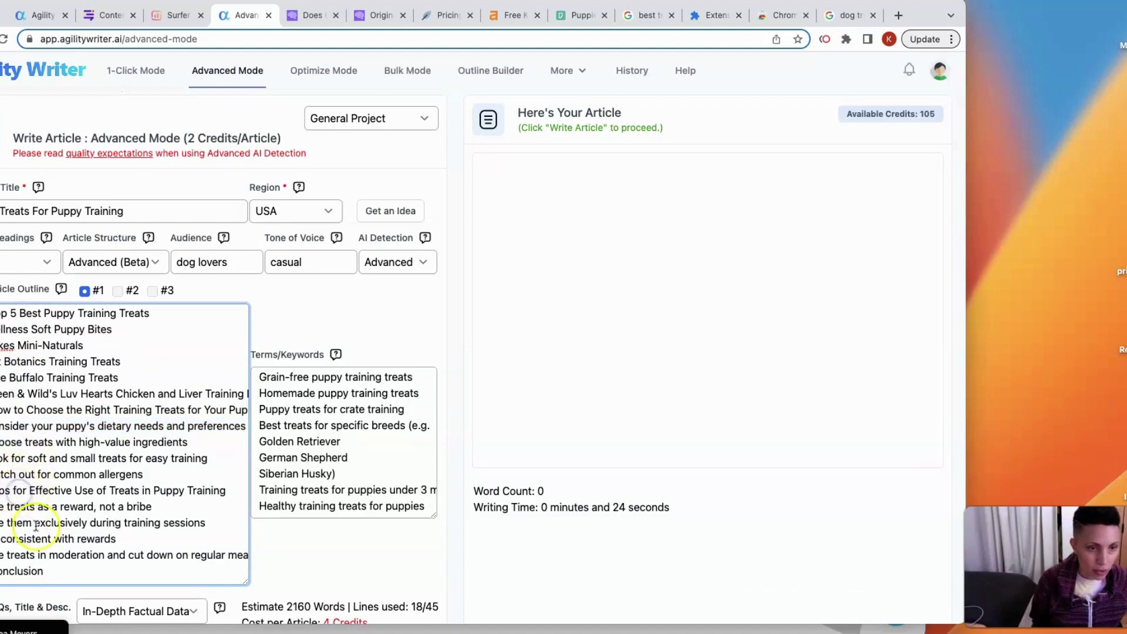
left_click(73, 562)
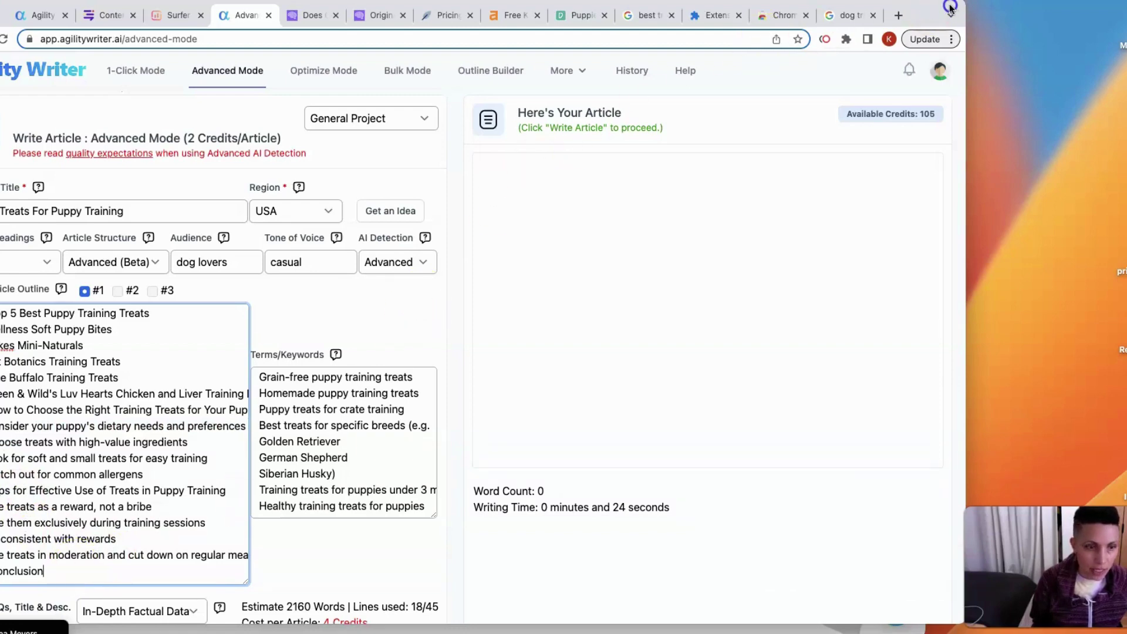
left_click_drag(950, 7, 977, 4)
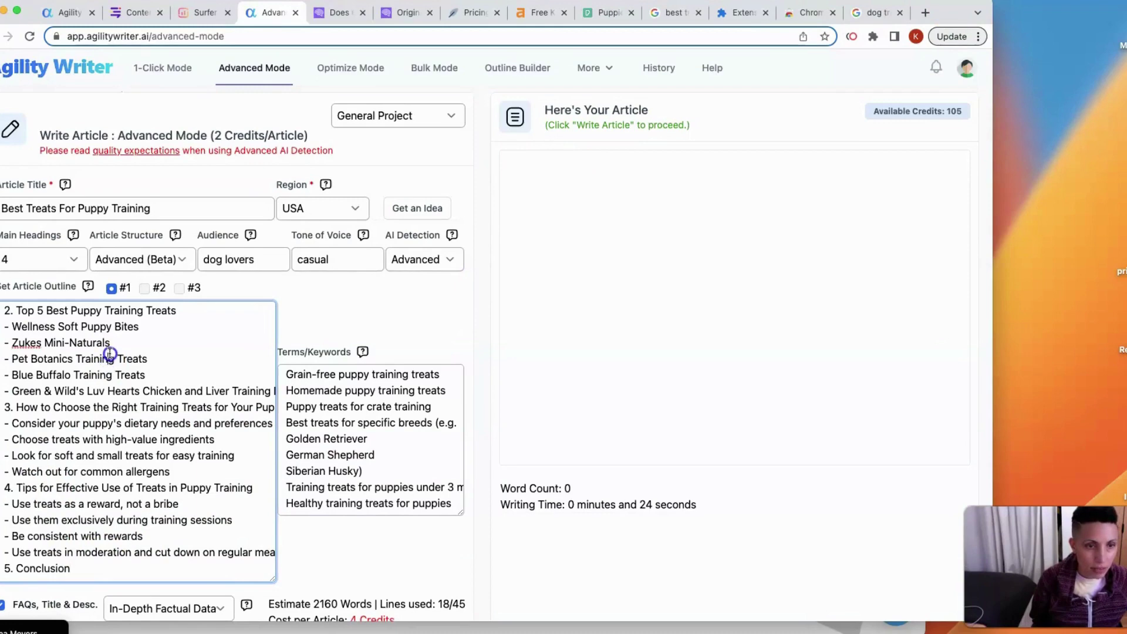
Add a '- New Brand' line under Blue Buffalo, then delete it again.
left_click(145, 375)
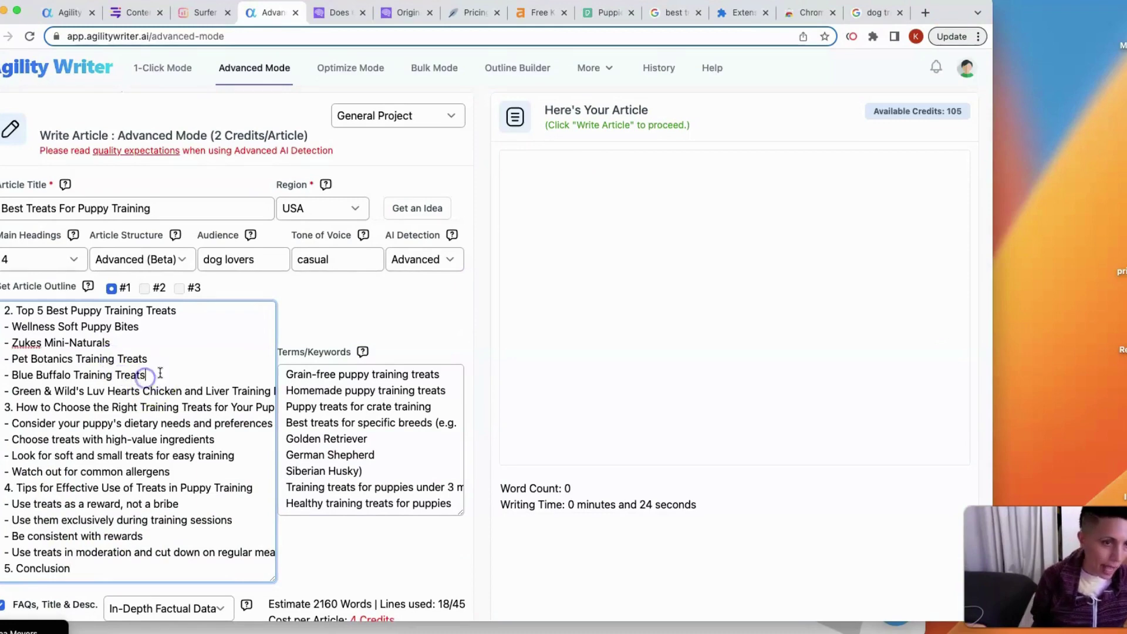
key("Return")
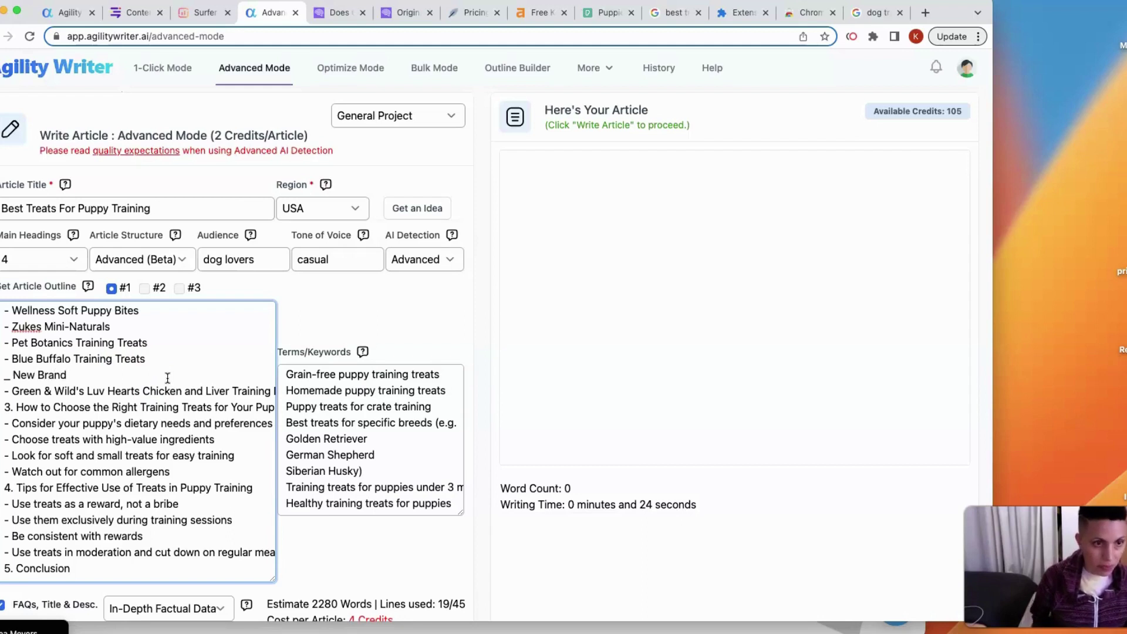
left_click(7, 375)
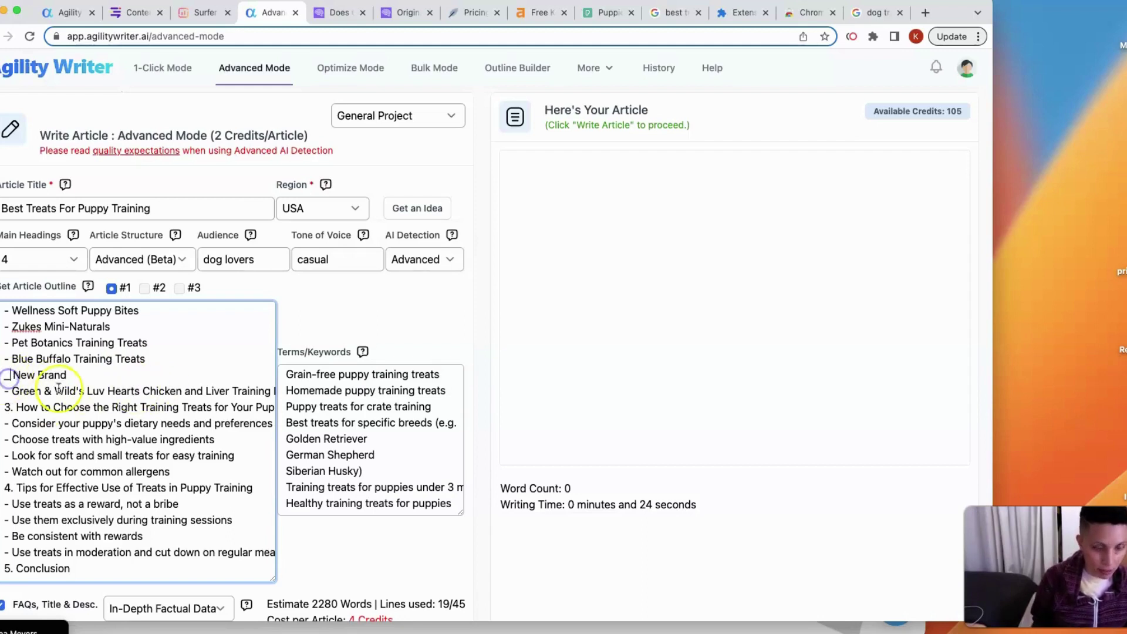
type("-")
triple_click(50, 377)
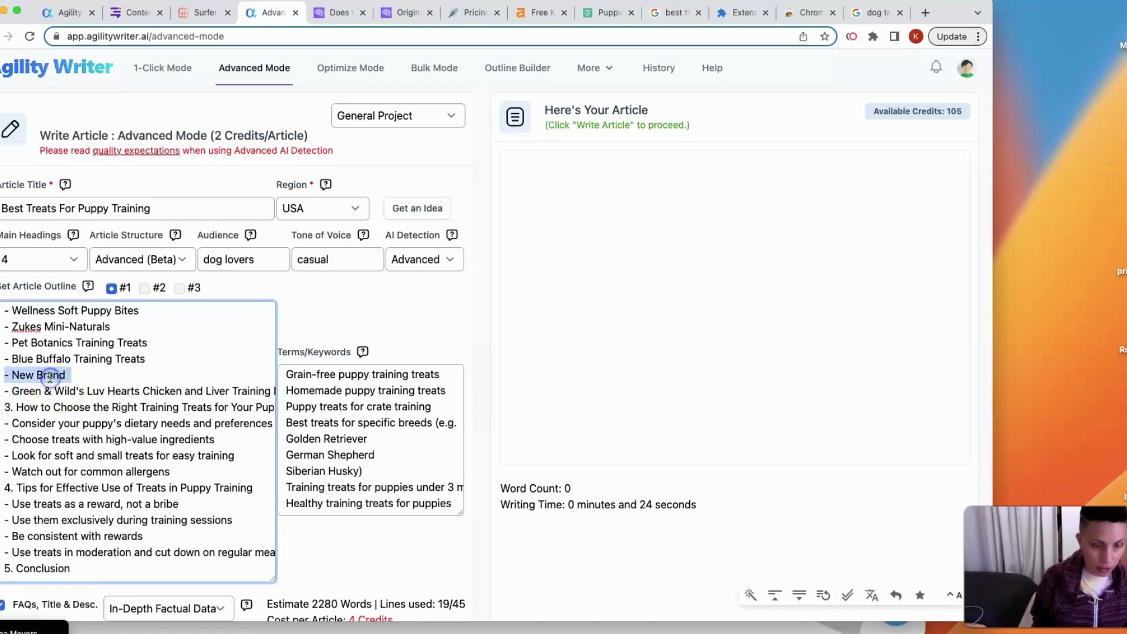
key("BackSpace")
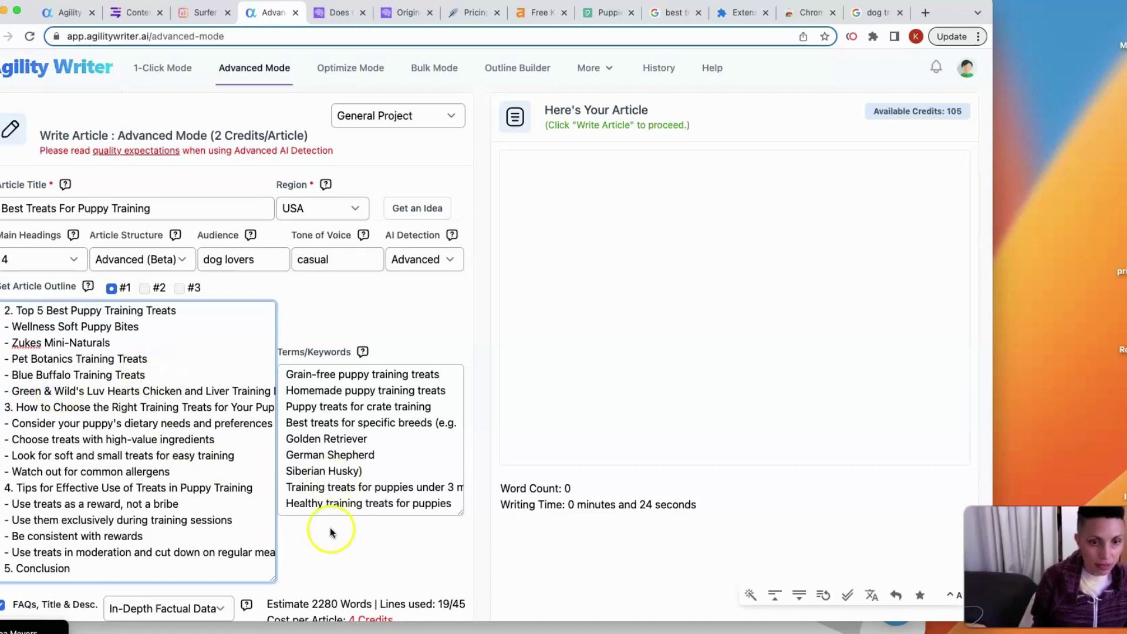
Open the article History listing Best Treats For Puppy Training as complete.
scroll(329, 527, "down", 3)
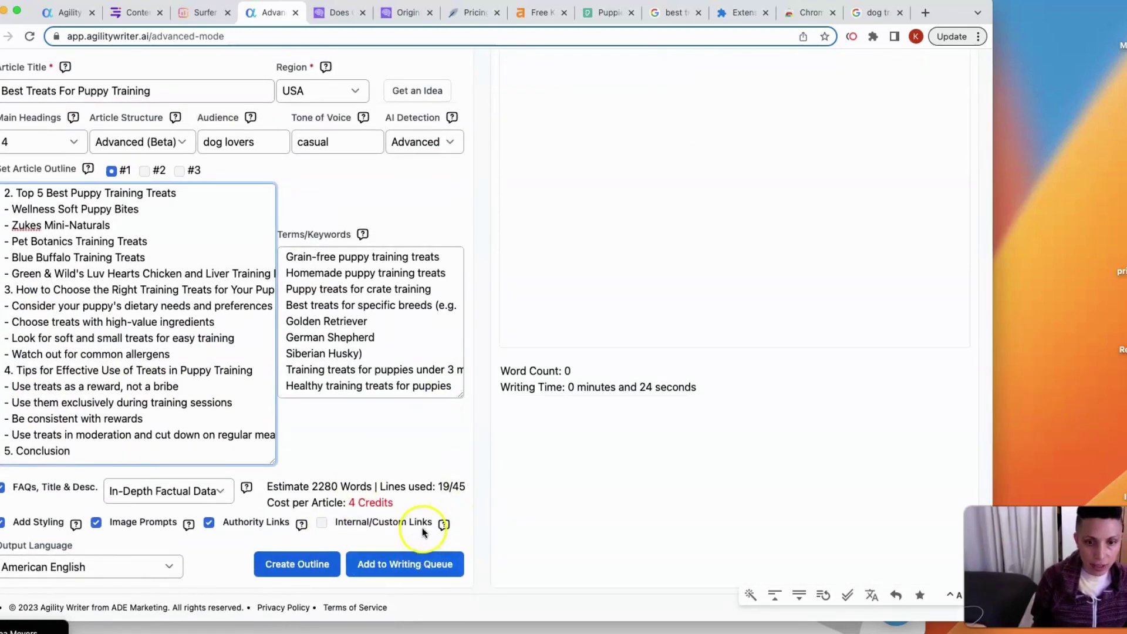
scroll(434, 516, "up", 3)
left_click(646, 69)
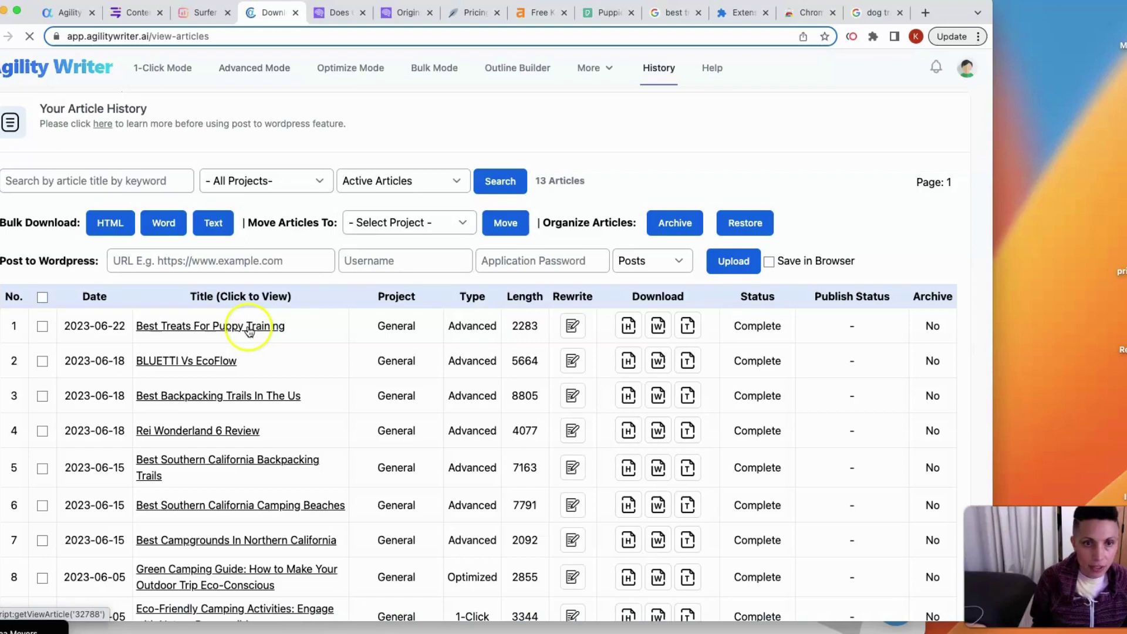
Open the Best Treats For Puppy Training article and copy its generated text.
left_click(248, 331)
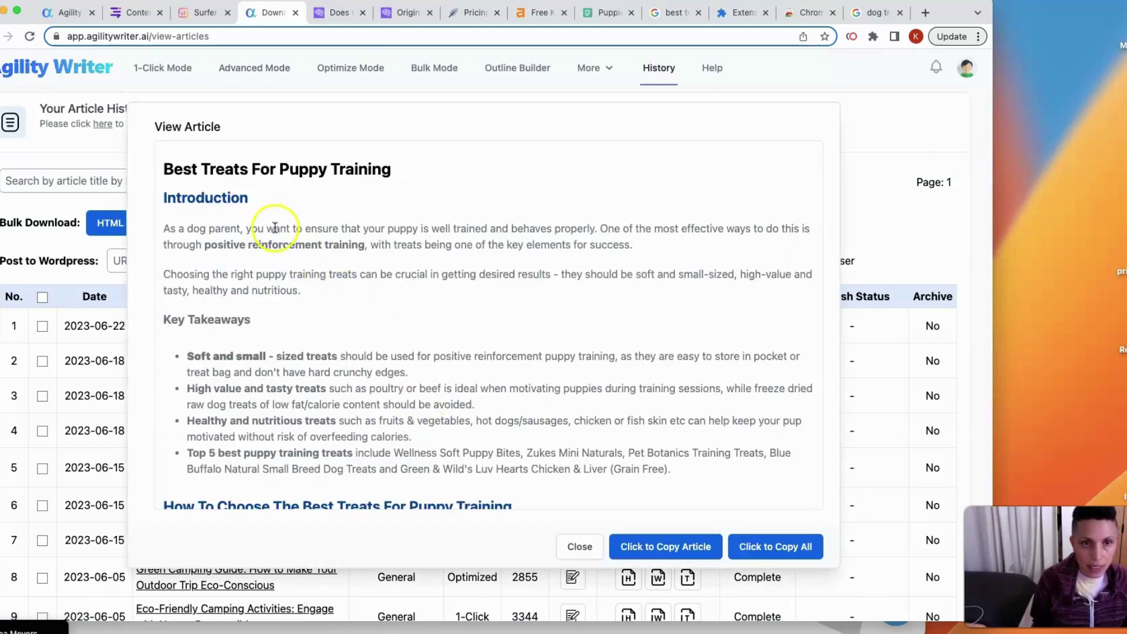
scroll(290, 399, "down", 5)
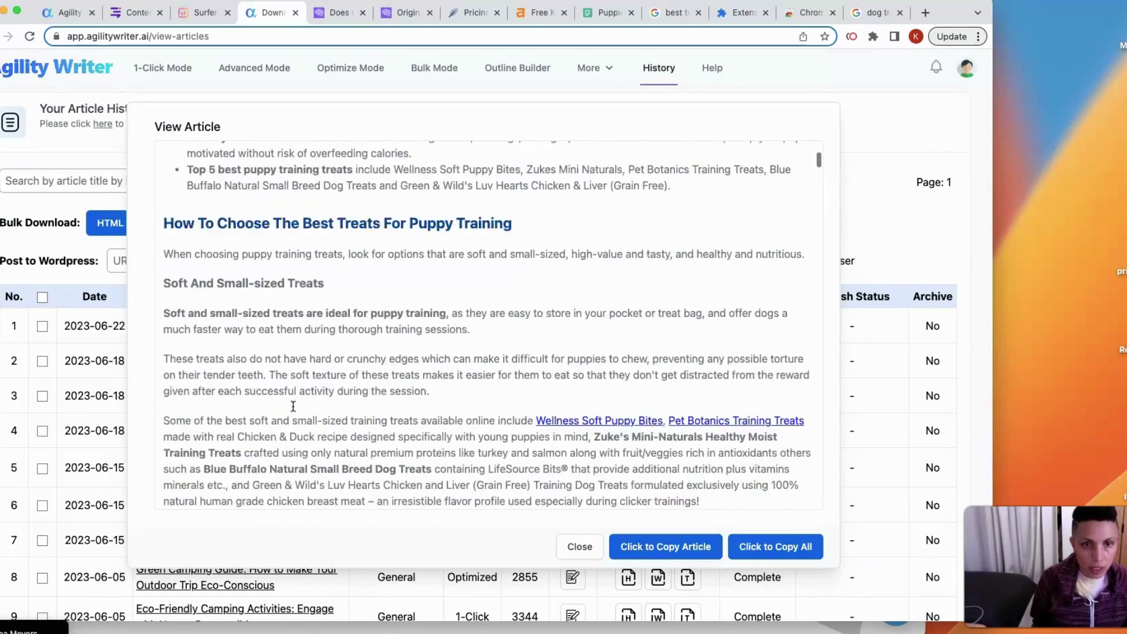
scroll(293, 406, "down", 15)
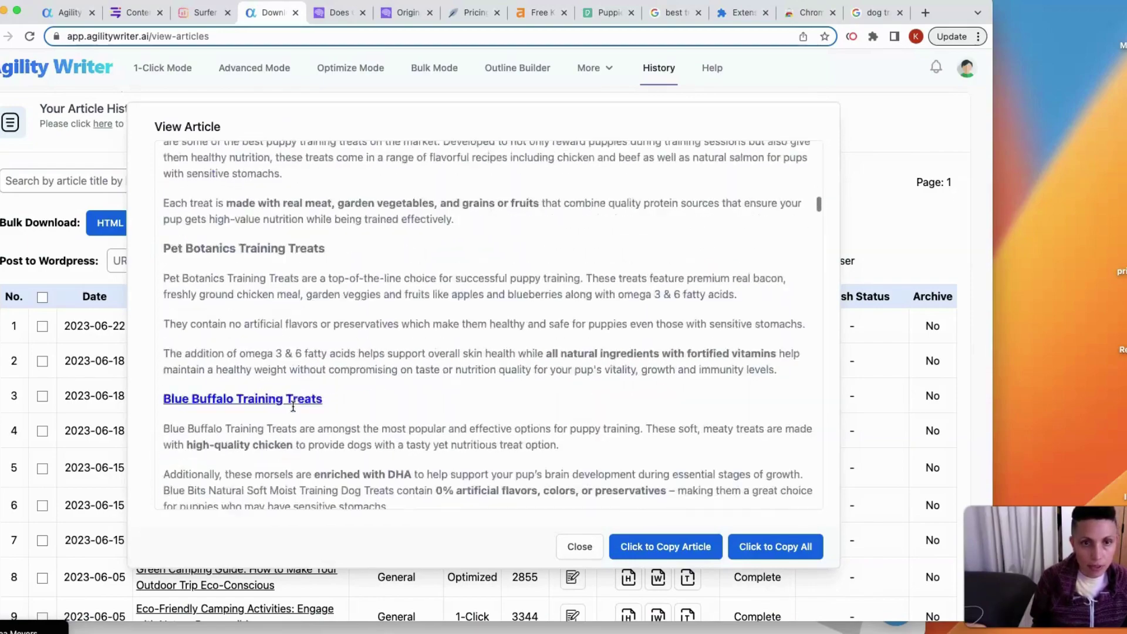
scroll(293, 406, "down", 20)
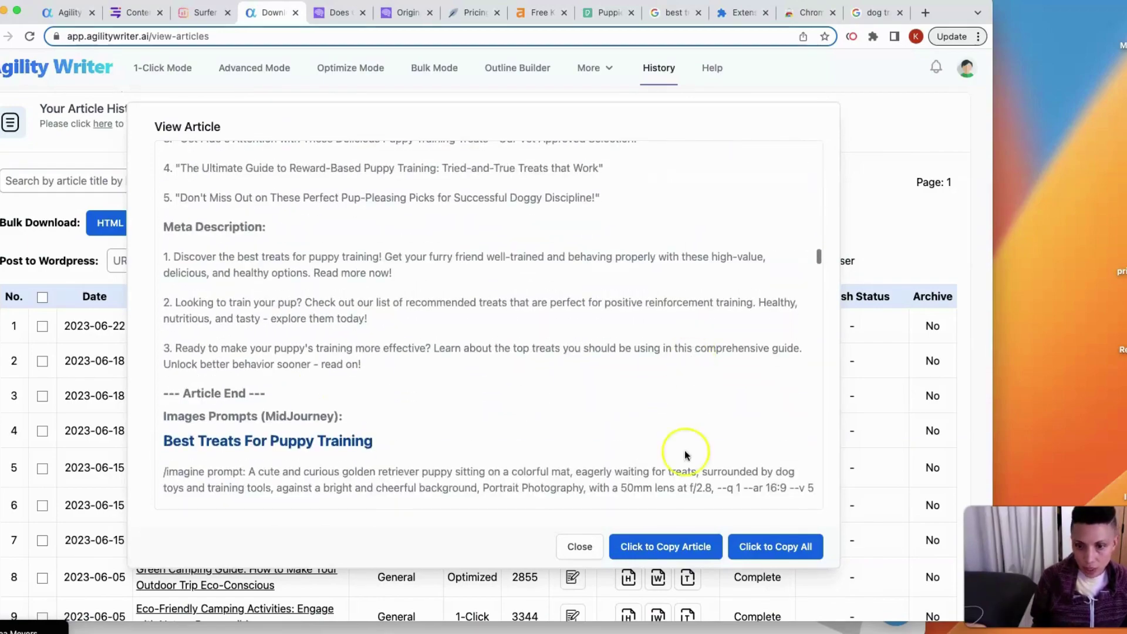
left_click(679, 548)
key("super+c")
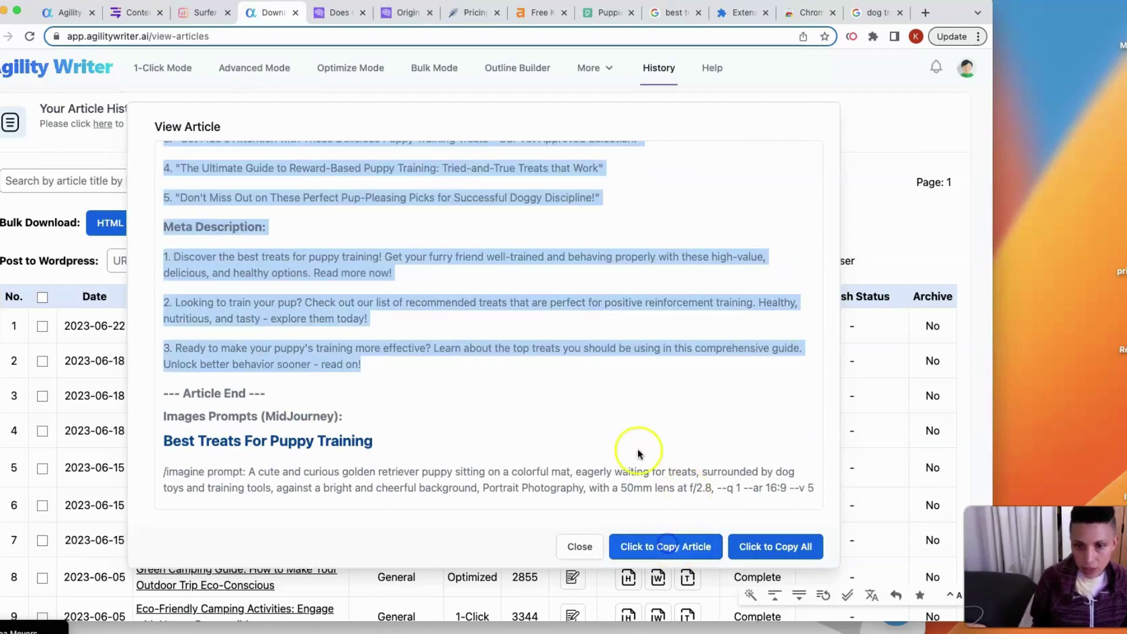
Review the article's image prompts, factual data and source URLs, then go to Originality.ai.
scroll(278, 413, "down", 5)
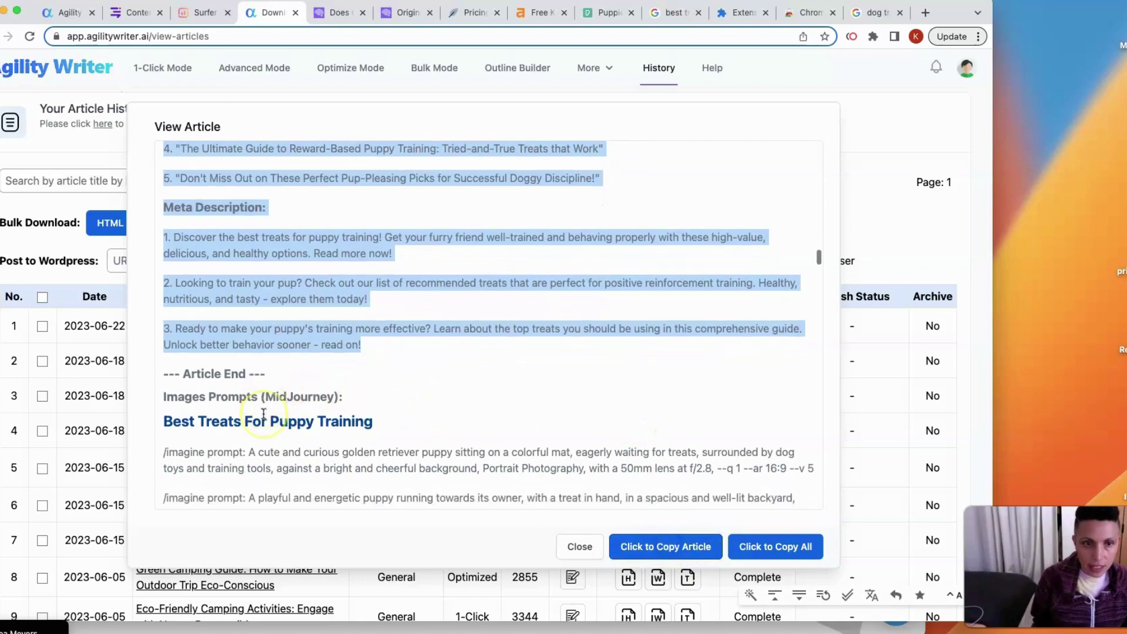
scroll(259, 378, "up", 2)
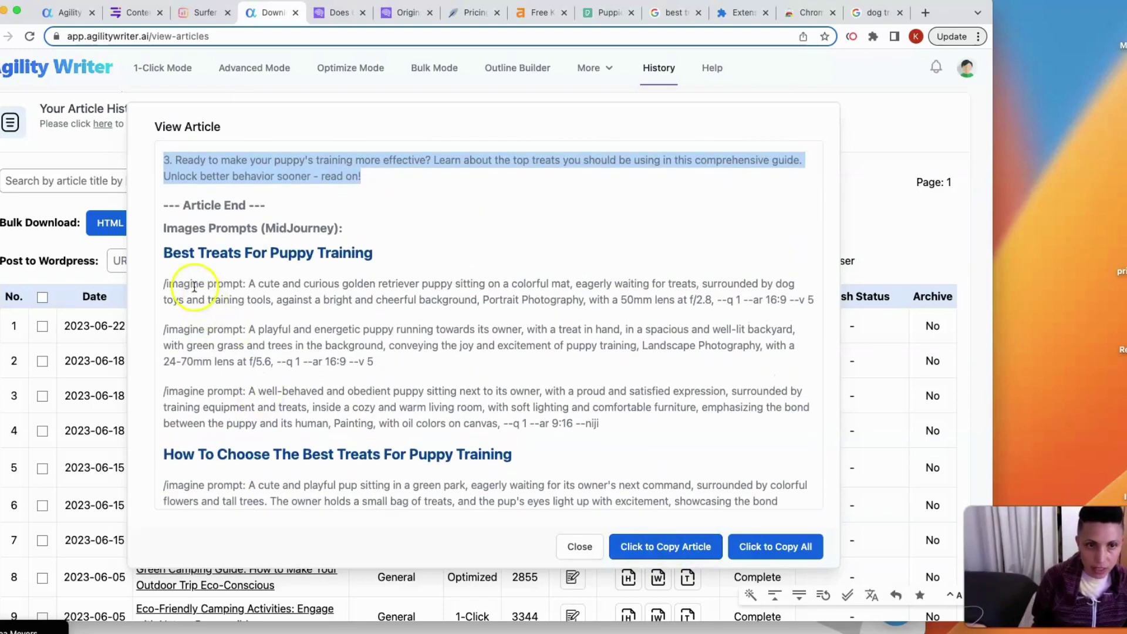
scroll(253, 418, "down", 3)
scroll(253, 418, "down", 10)
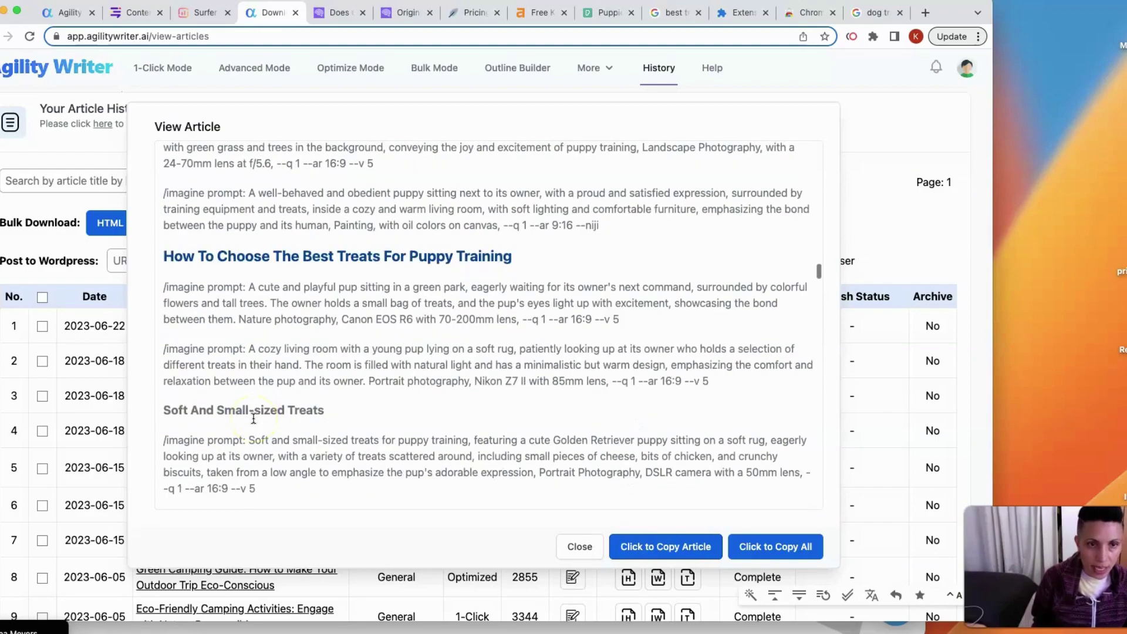
scroll(253, 417, "down", 10)
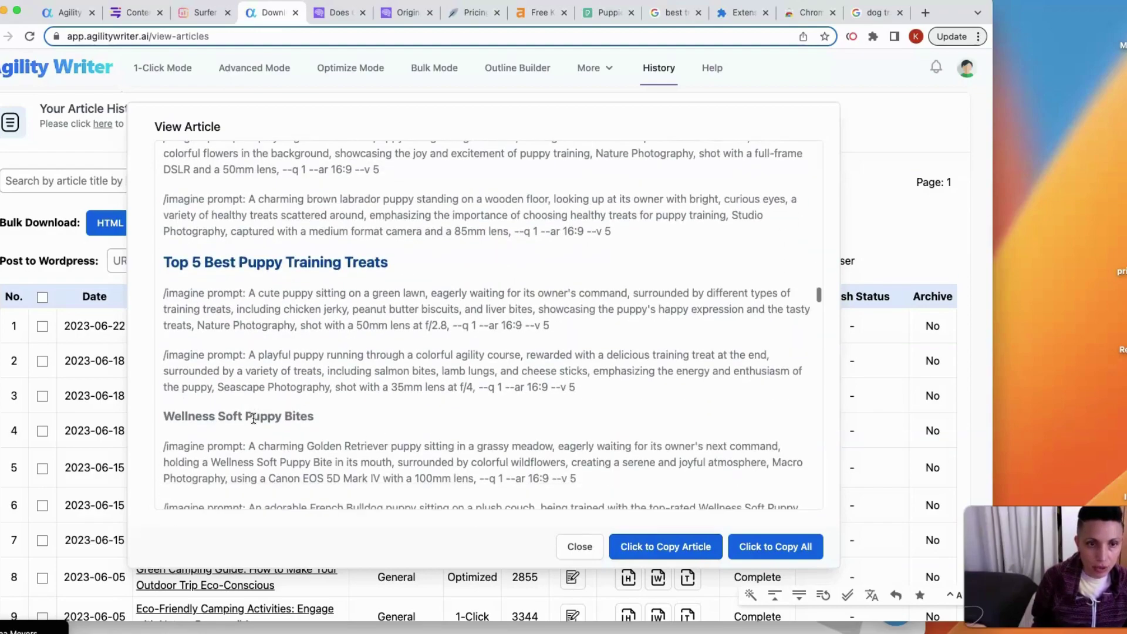
scroll(253, 417, "down", 10)
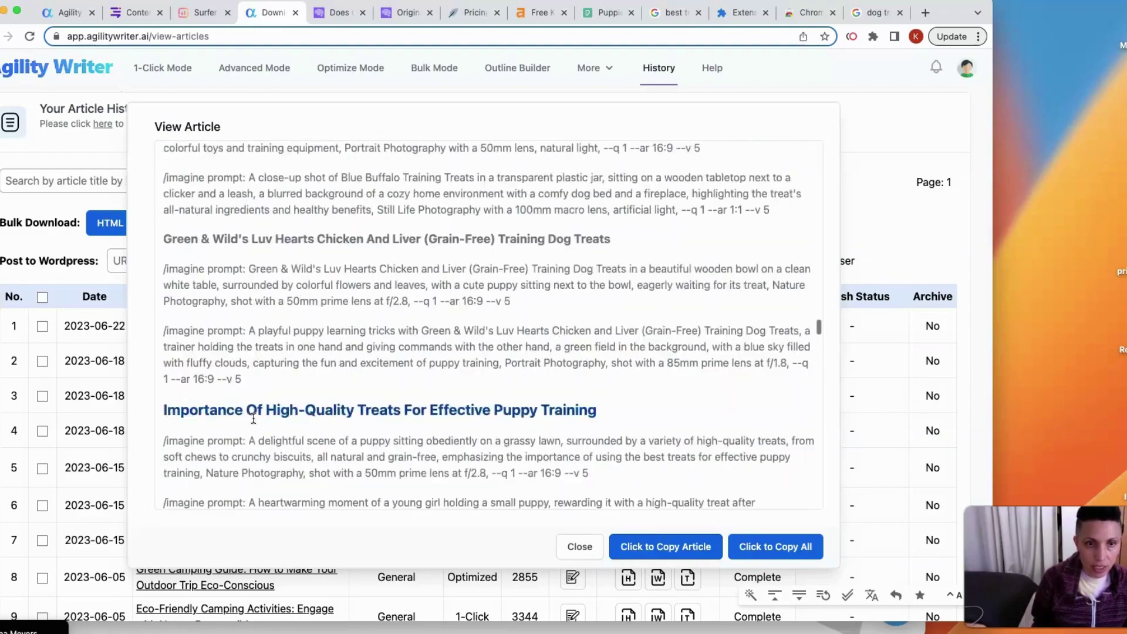
scroll(253, 404, "up", 5)
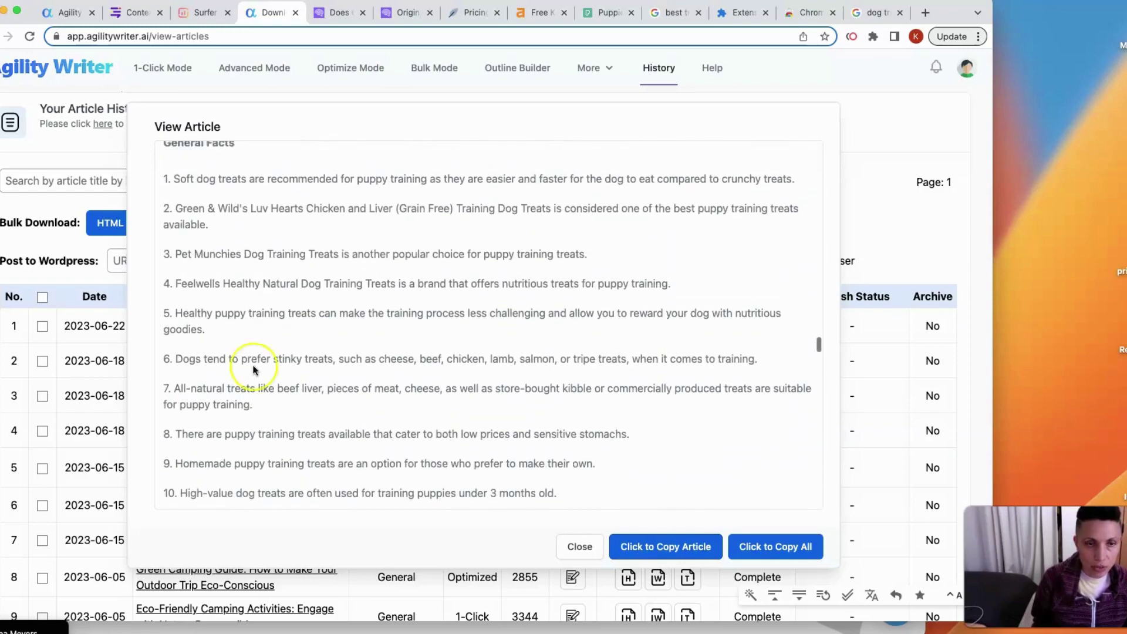
left_click(218, 295)
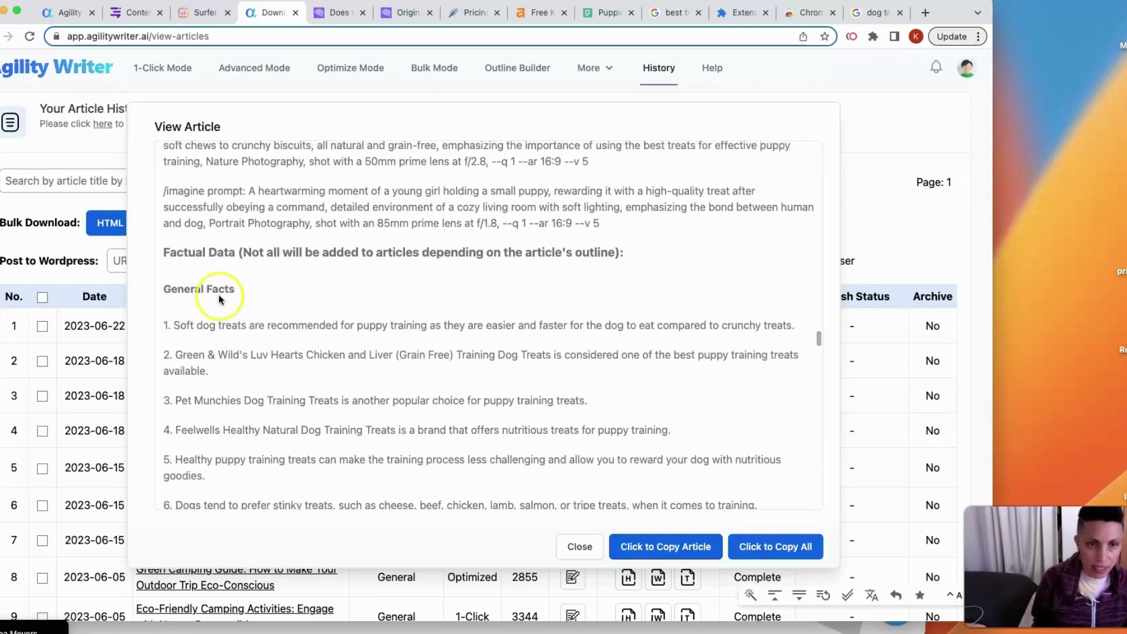
scroll(241, 388, "down", 6)
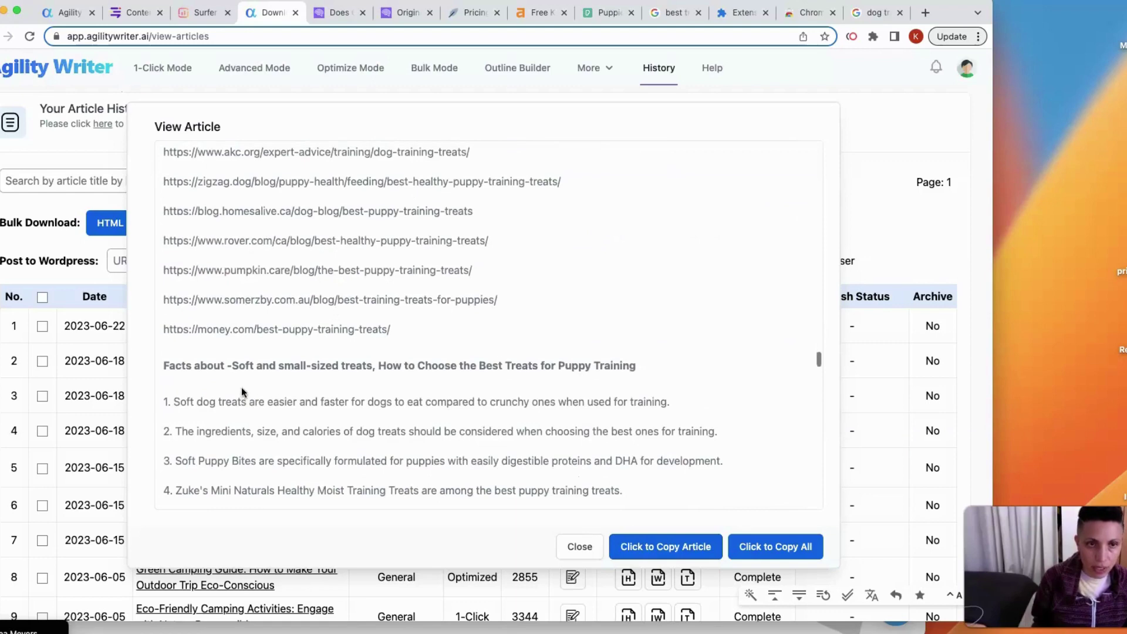
scroll(241, 388, "up", 1)
scroll(241, 386, "up", 1)
scroll(241, 386, "down", 6)
scroll(242, 386, "up", 2)
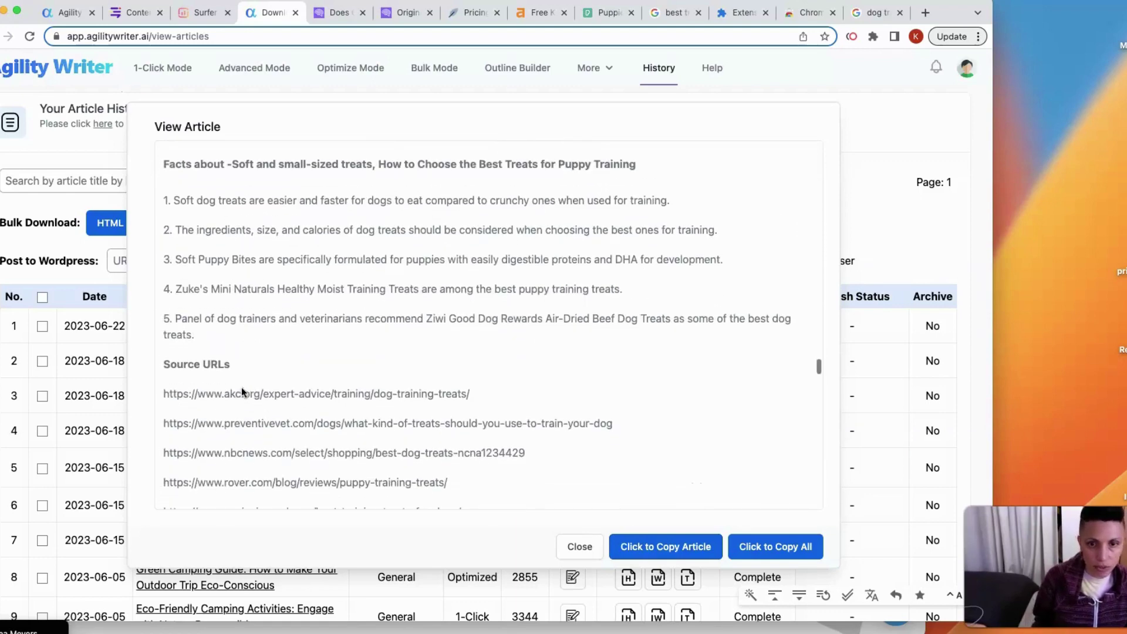
scroll(242, 386, "up", 4)
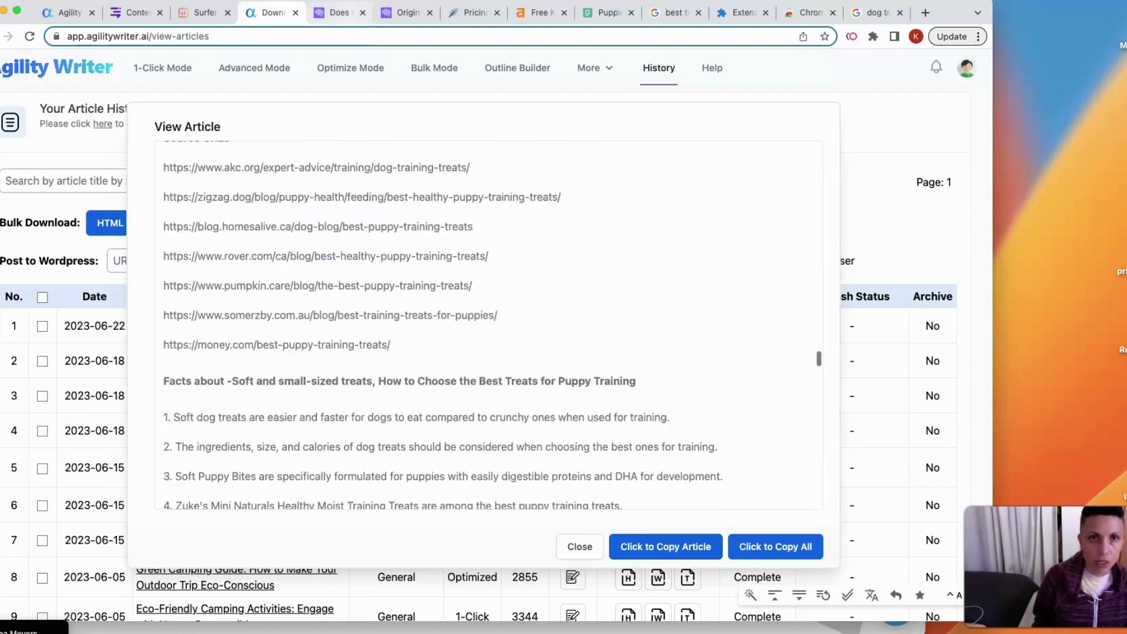
left_click(392, 13)
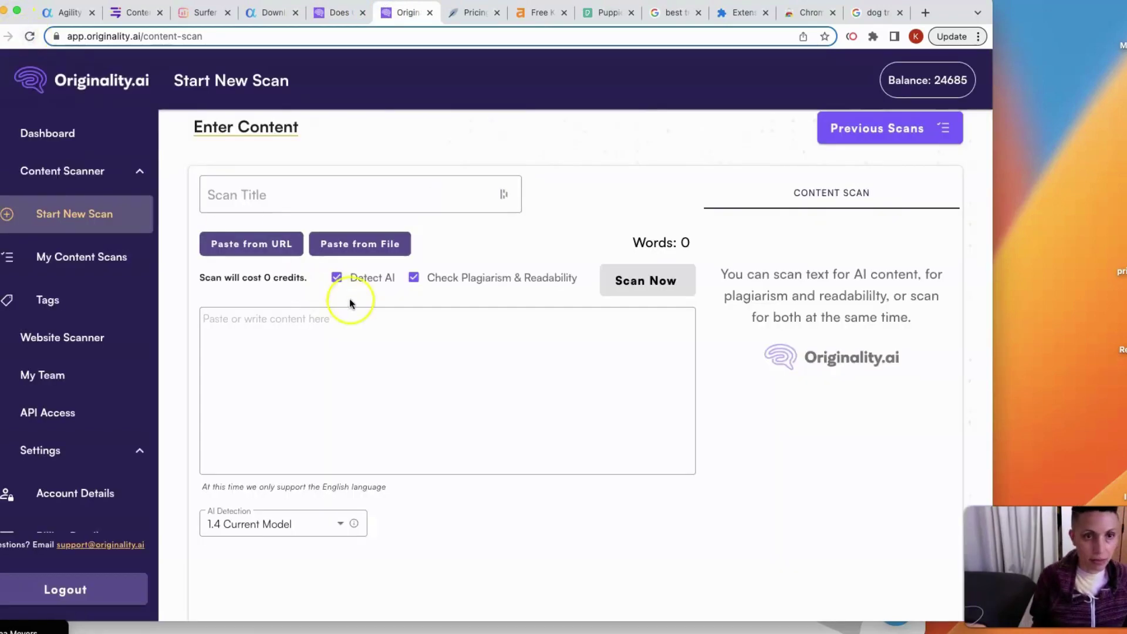
Paste the 1966-word article into Originality.ai and run the AI and plagiarism scan.
left_click(250, 336)
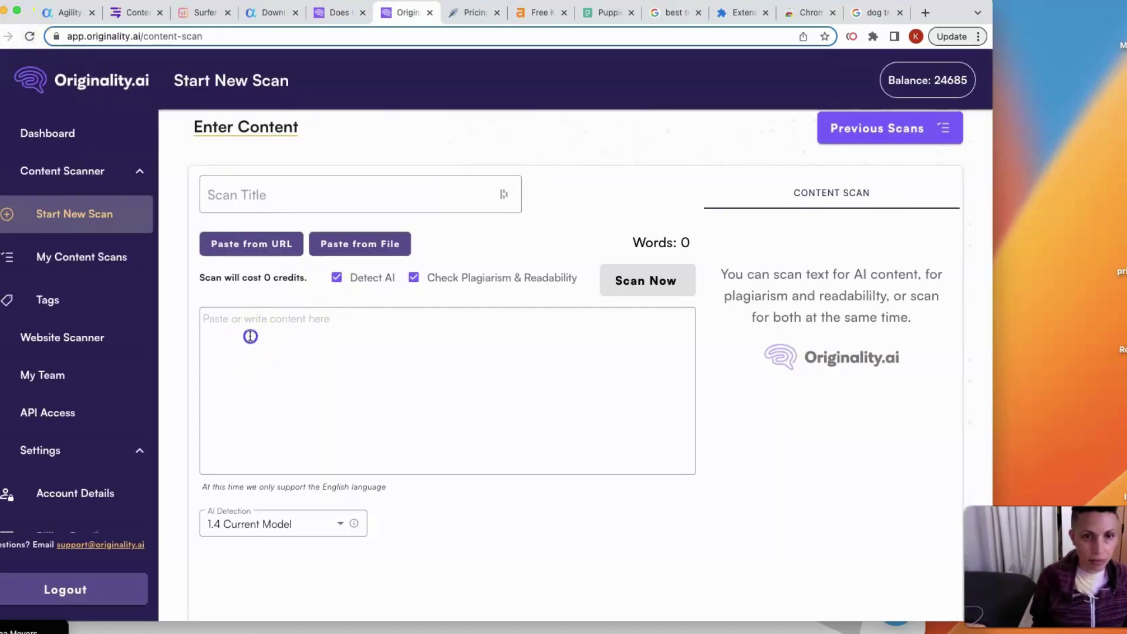
key("super+v")
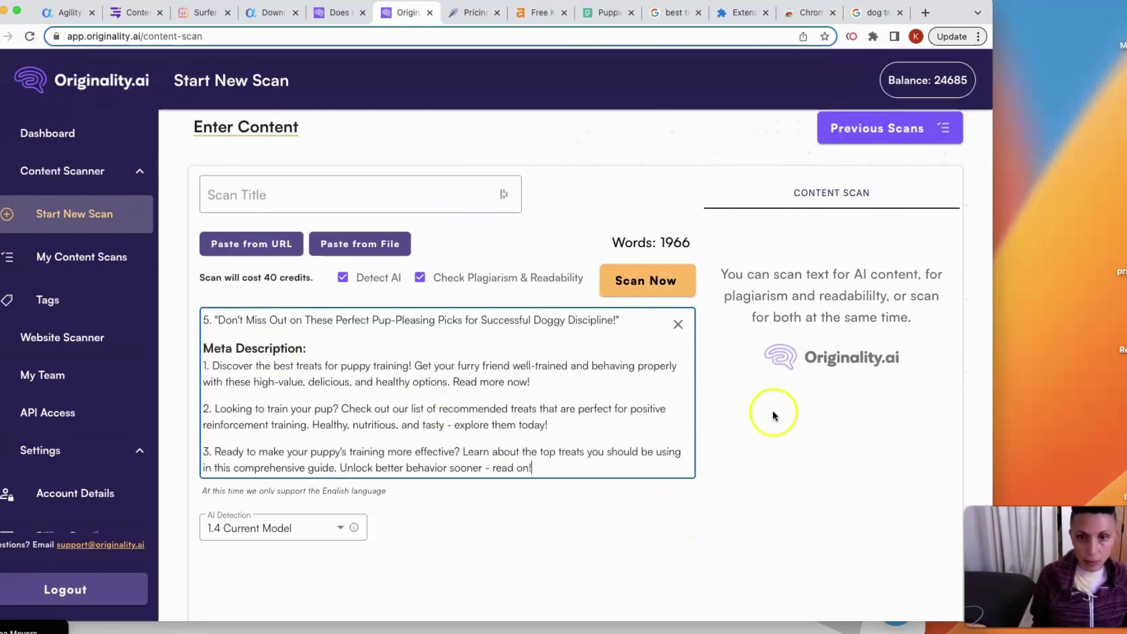
scroll(703, 434, "up", 1)
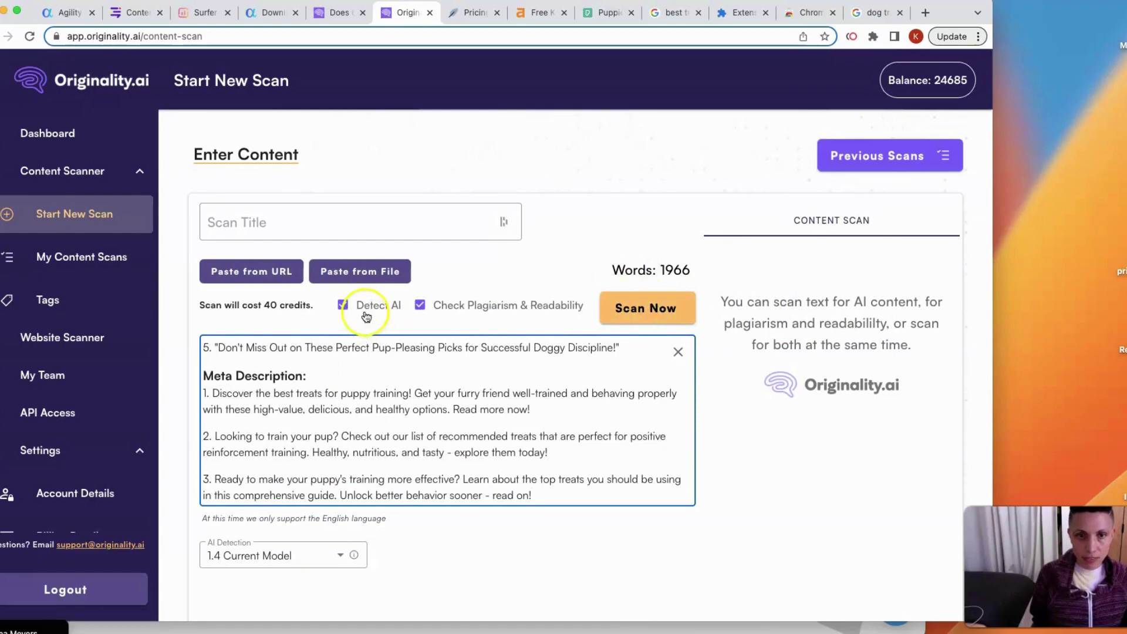
left_click(644, 310)
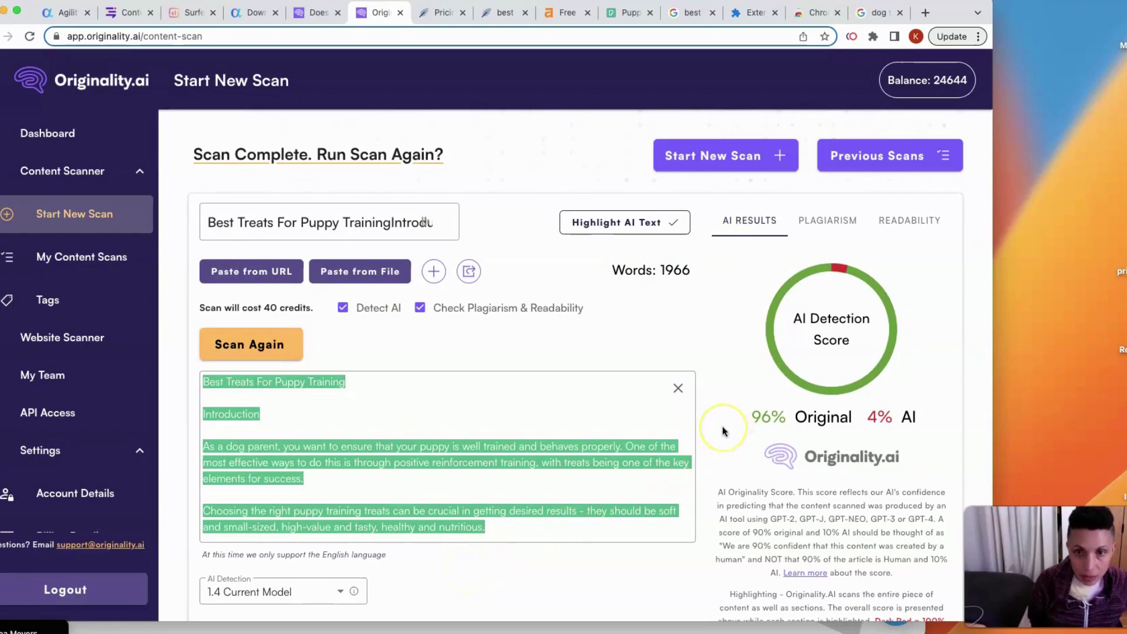
Review the results (96% original, 1% plagiarized, reading ease 53.4), then return to NeuronWriter.
scroll(722, 431, "down", 3)
left_click(755, 325)
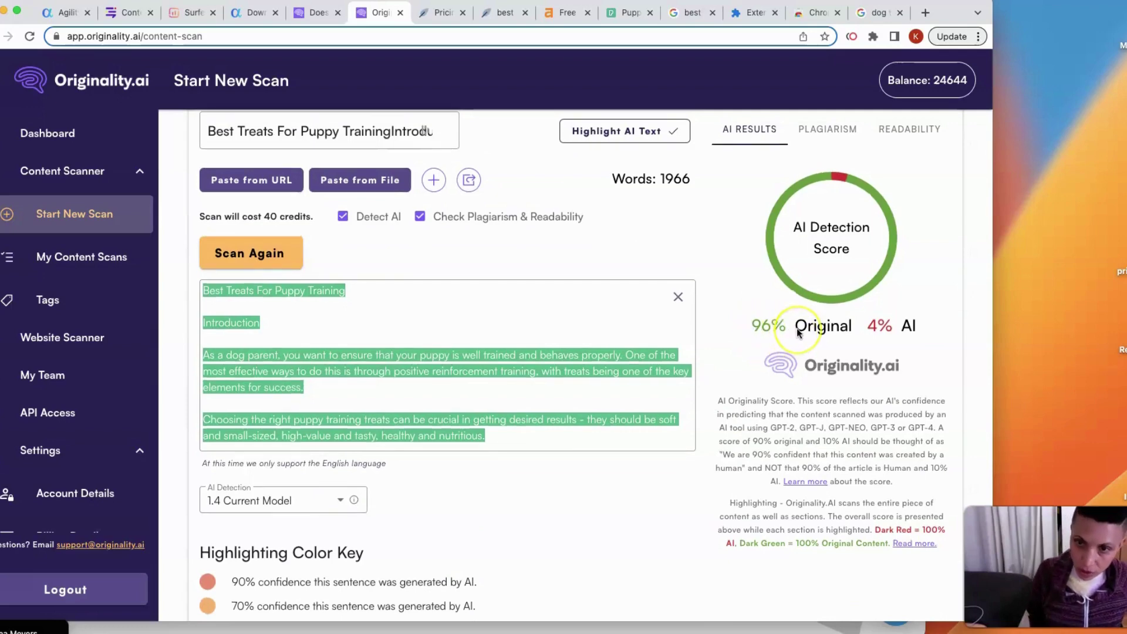
scroll(797, 329, "up", 3)
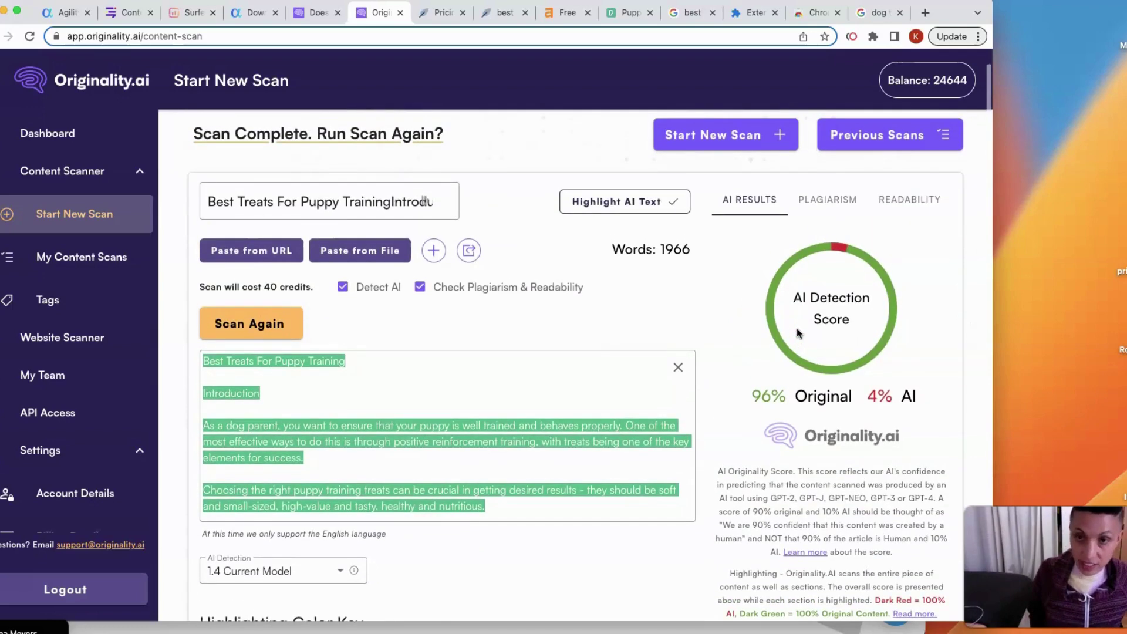
scroll(797, 329, "down", 1)
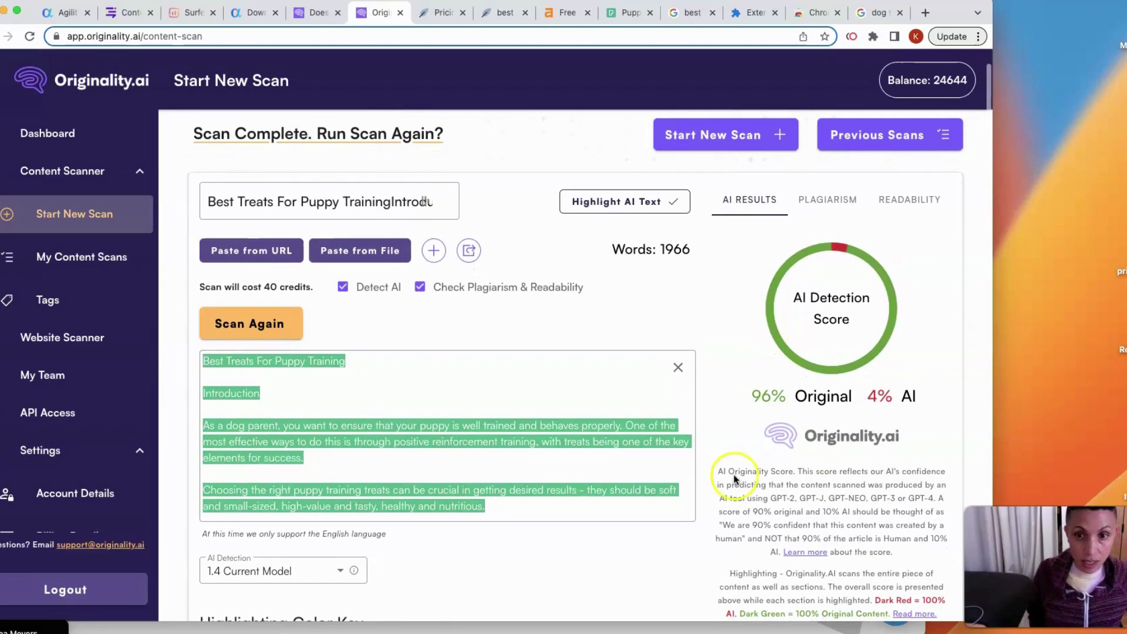
left_click(829, 200)
left_click(790, 400)
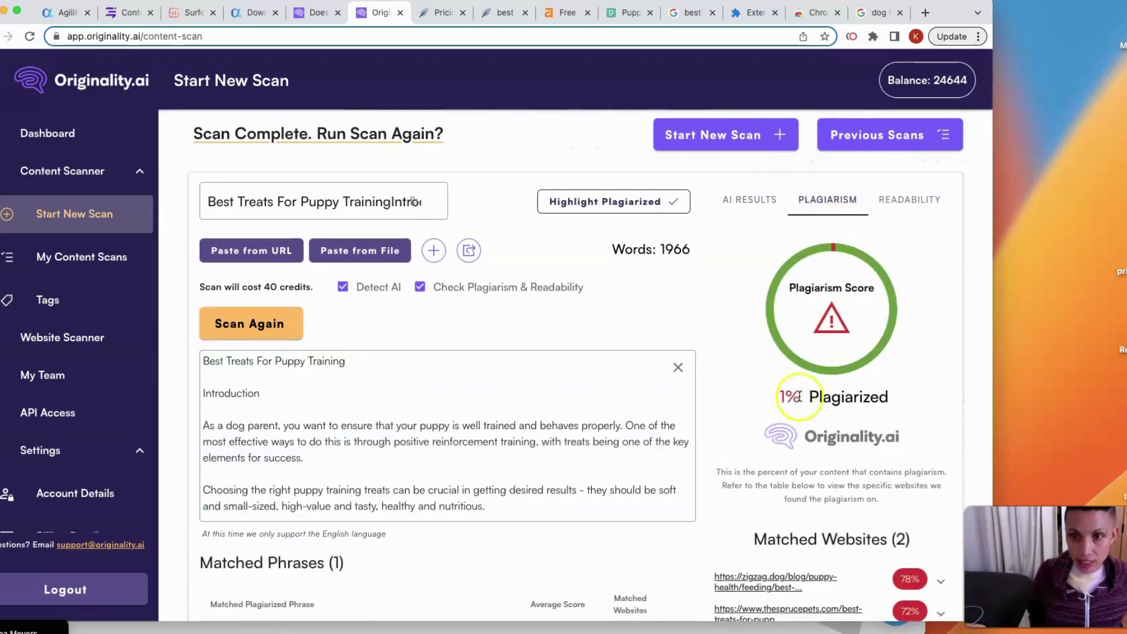
left_click(909, 200)
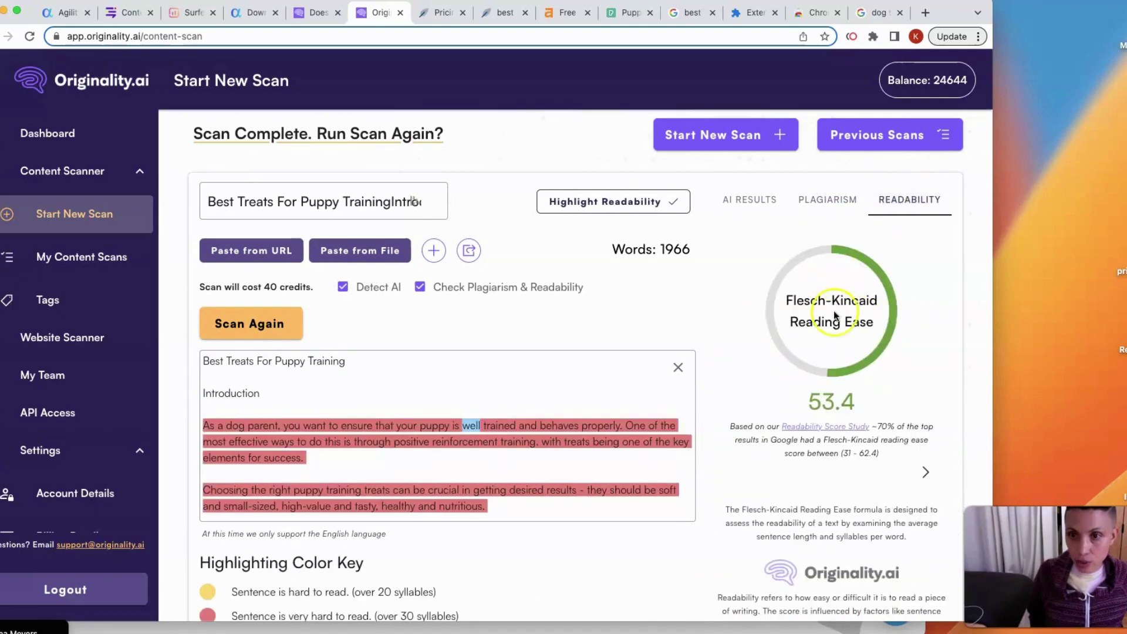
left_click(840, 373)
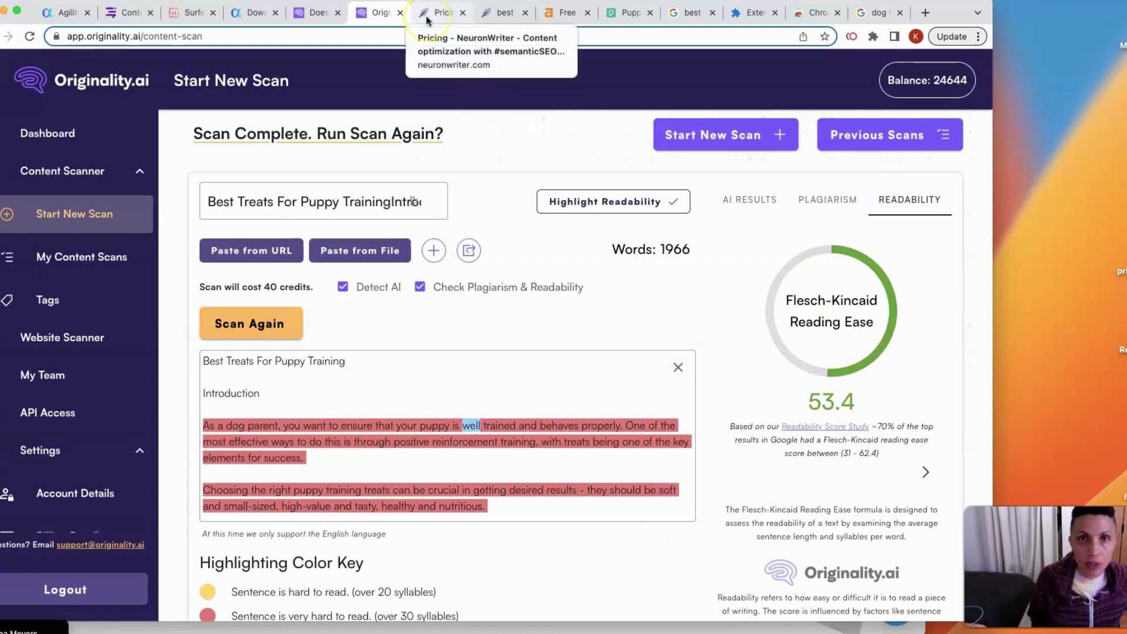
left_click(496, 12)
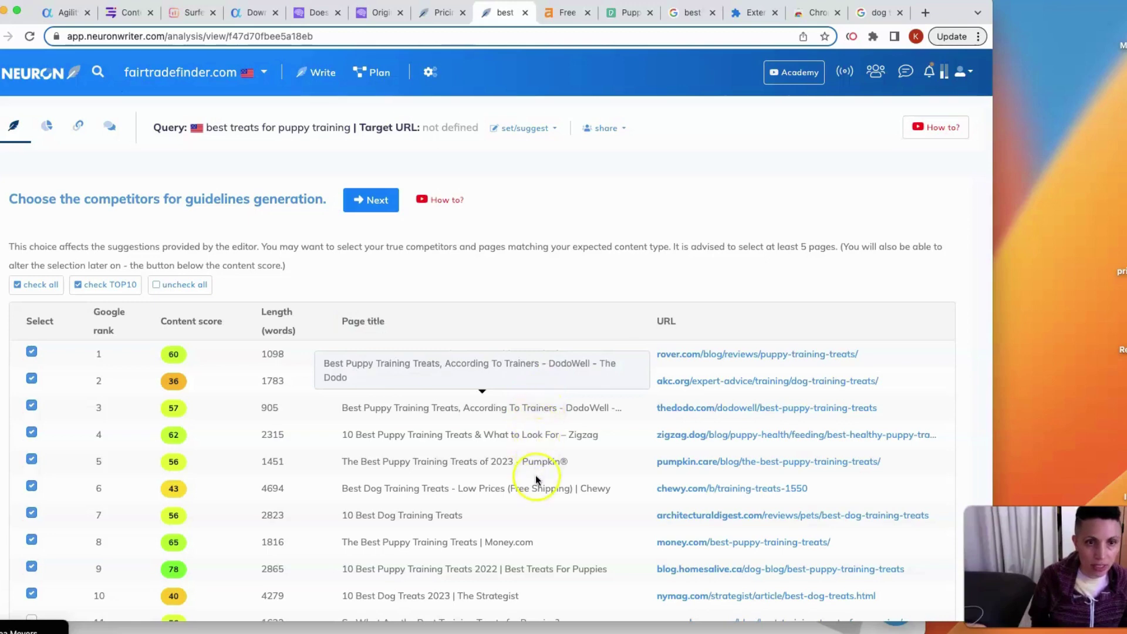
Keep the top 10 competitors for 'best treats for puppy training' and generate guidelines.
scroll(535, 474, "down", 3)
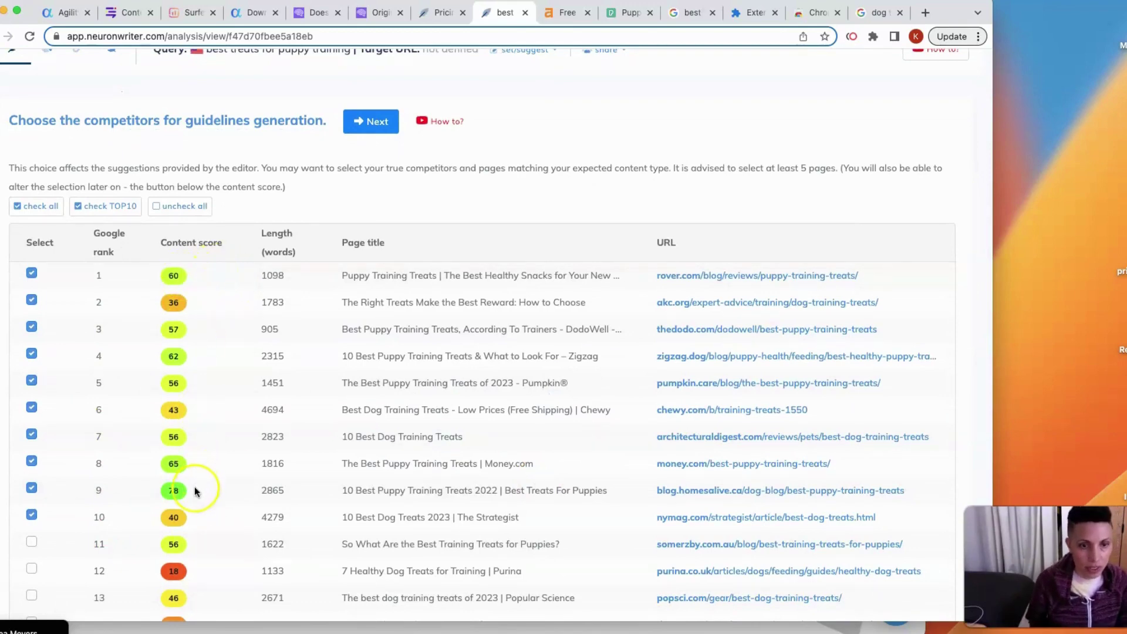
scroll(190, 521, "up", 1)
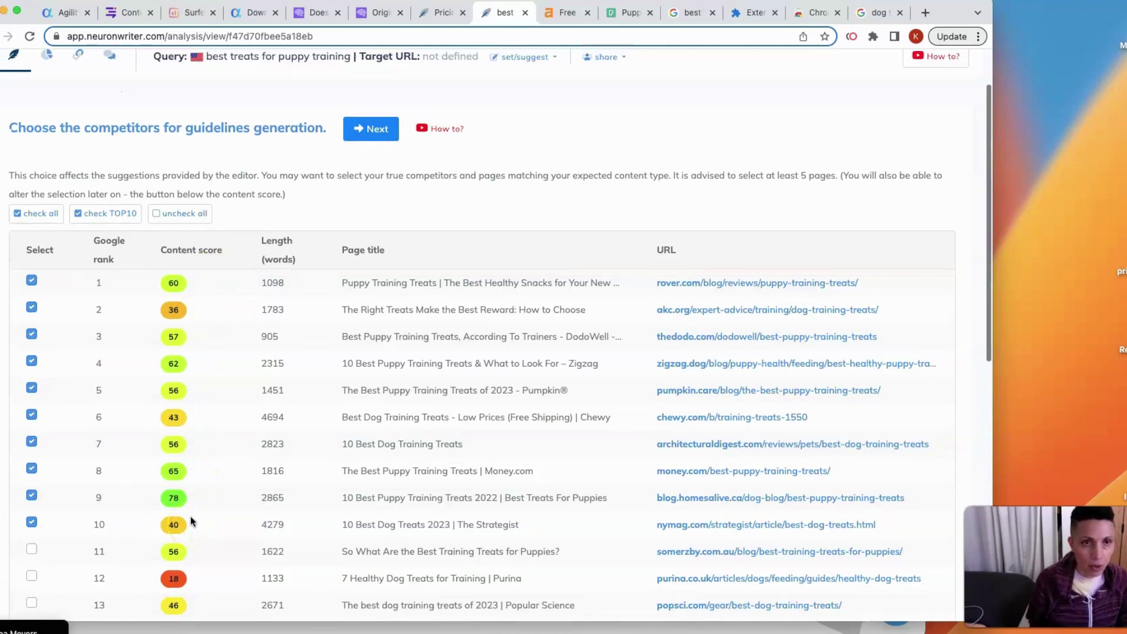
scroll(191, 524, "up", 3)
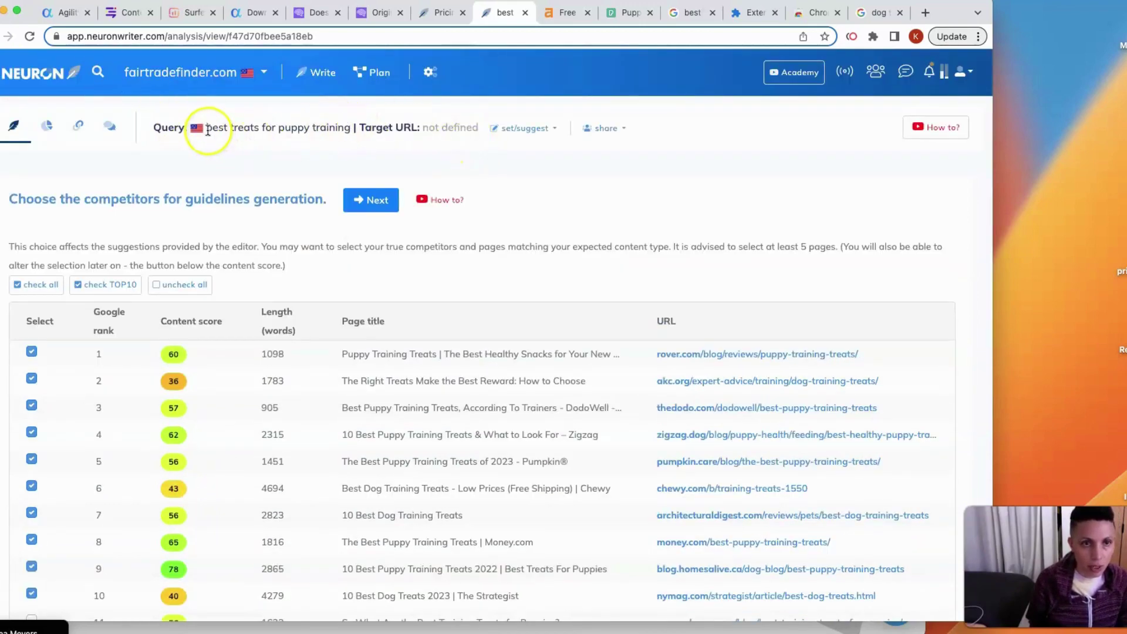
scroll(262, 227, "down", 4)
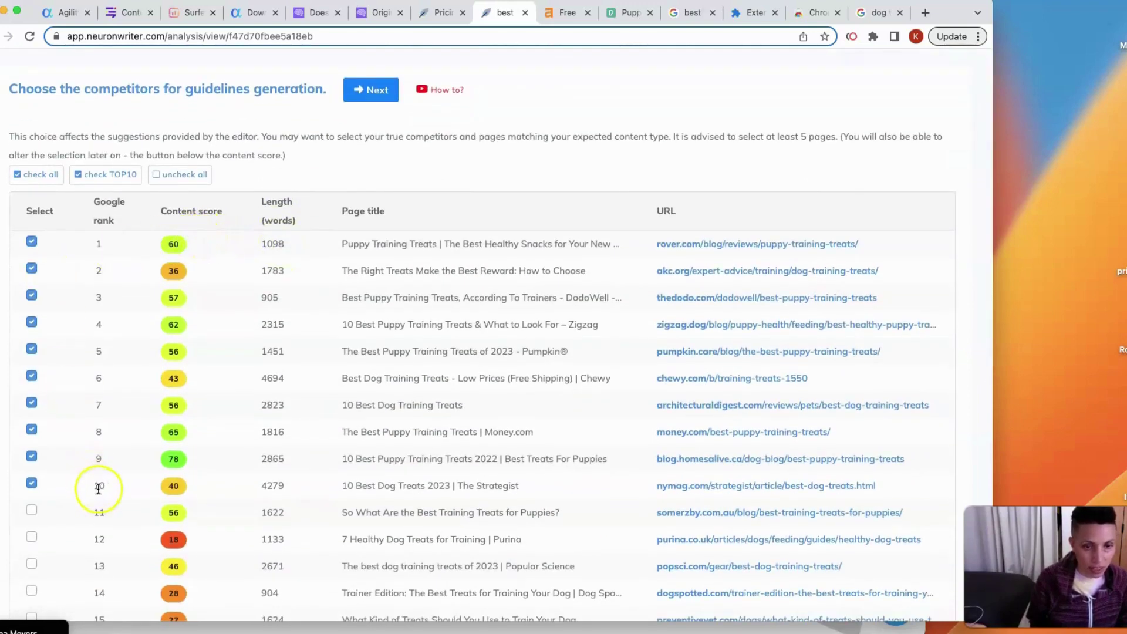
scroll(352, 264, "up", 3)
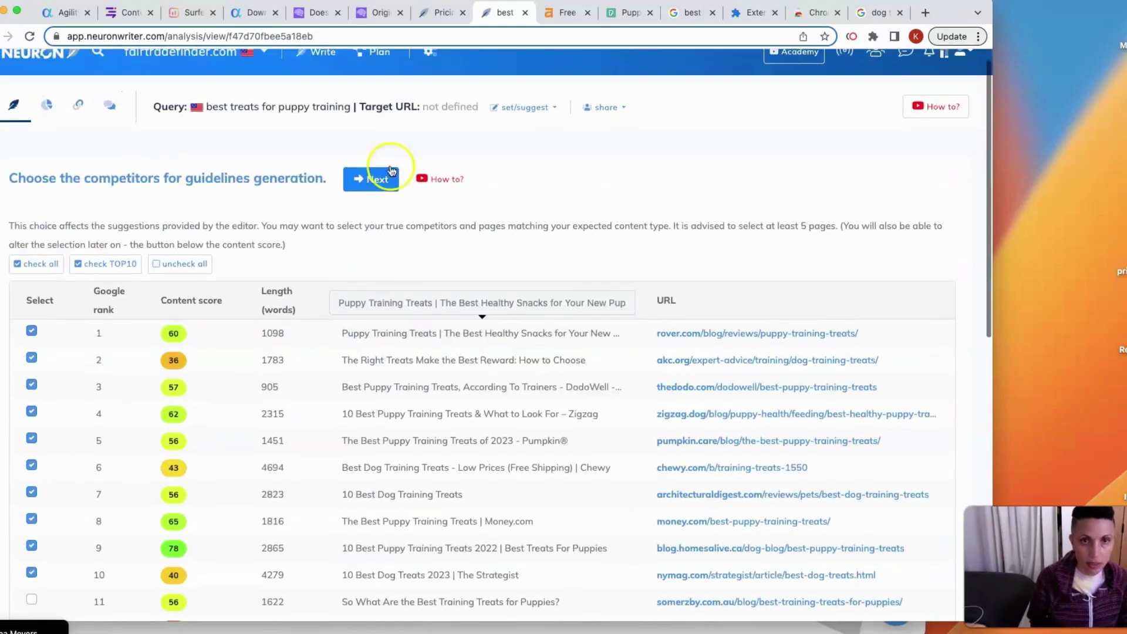
left_click(375, 182)
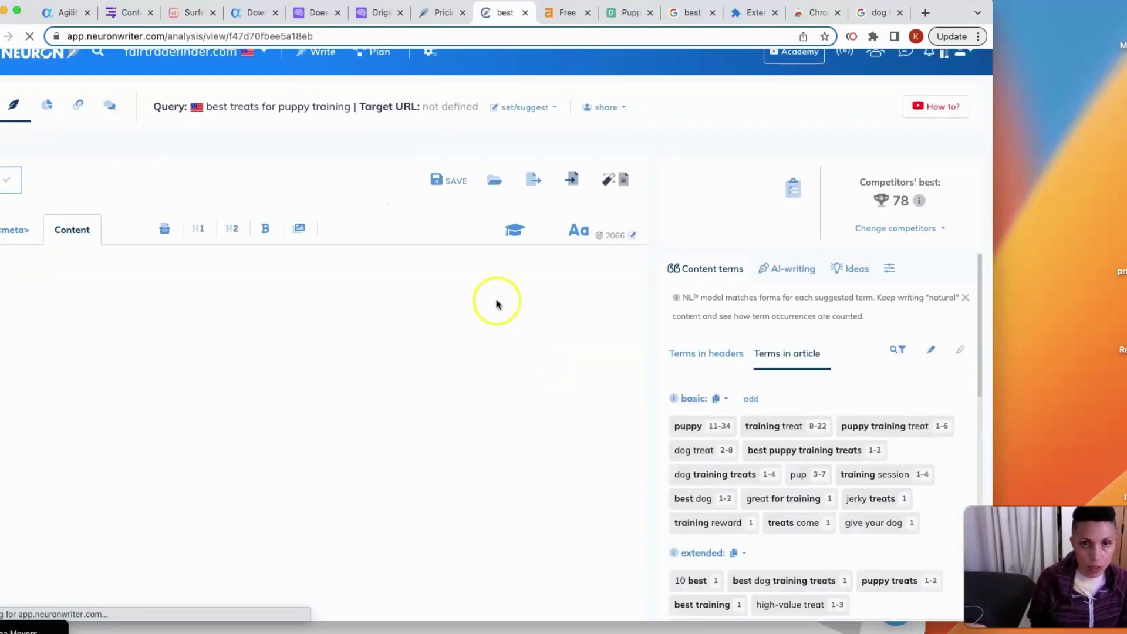
Paste the puppy-treat article into the empty Content editor and save it, scoring 41.
left_click(141, 260)
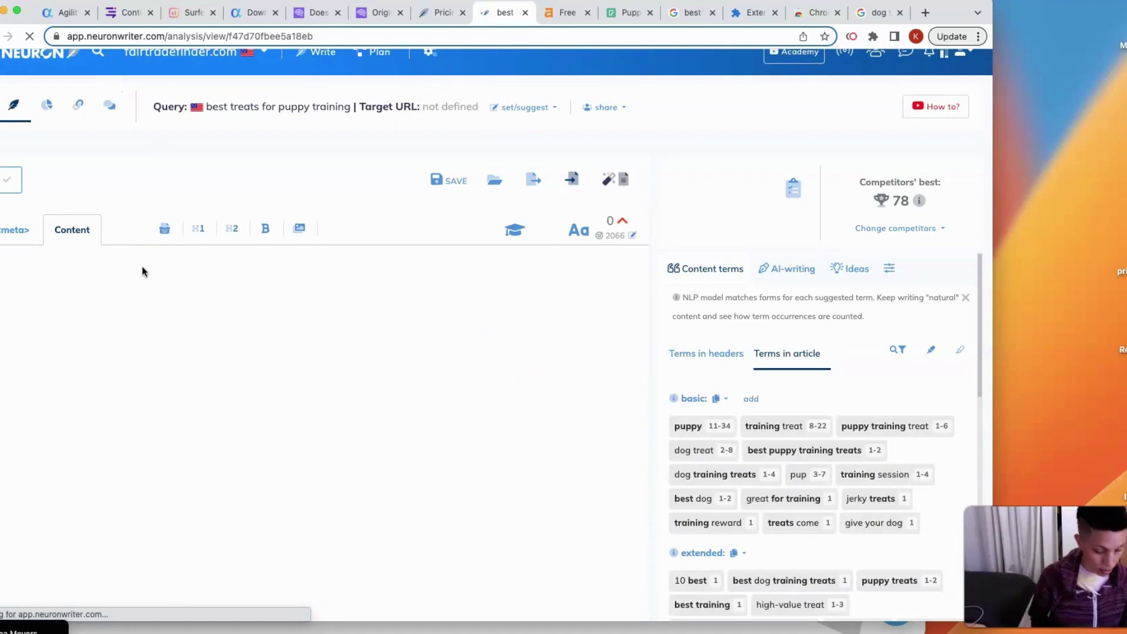
left_click(141, 271)
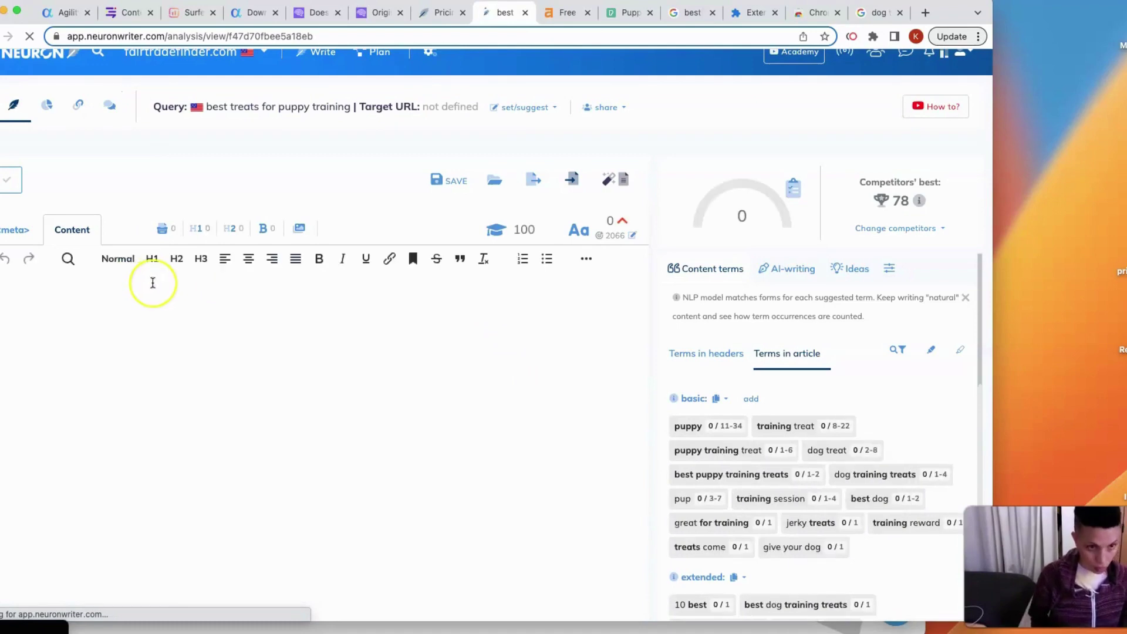
key("super+v")
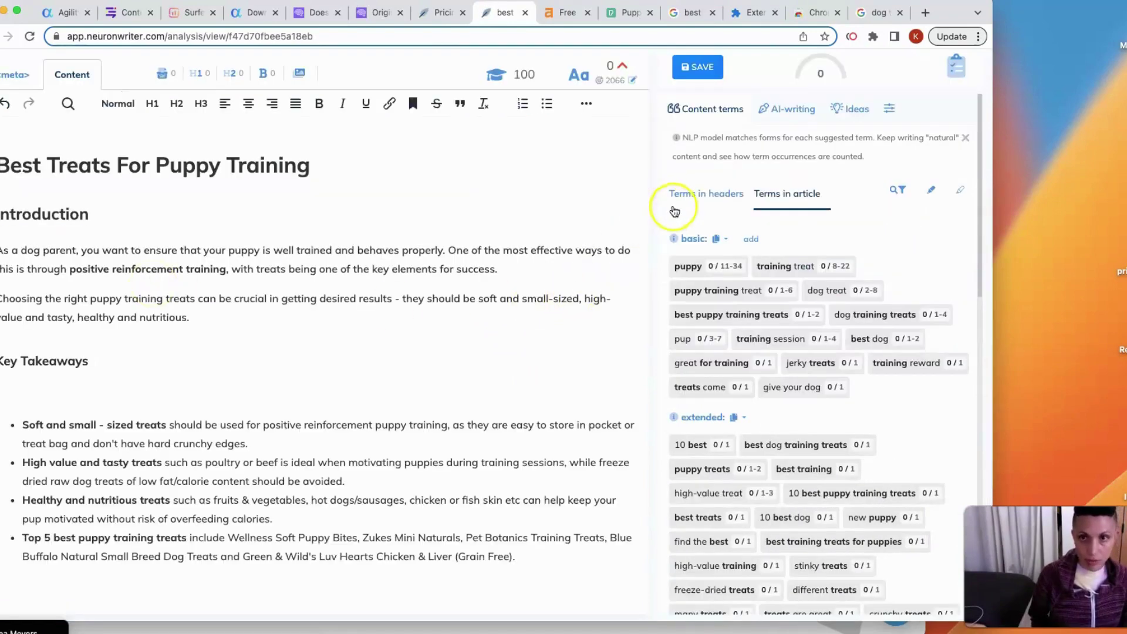
scroll(672, 208, "up", 3)
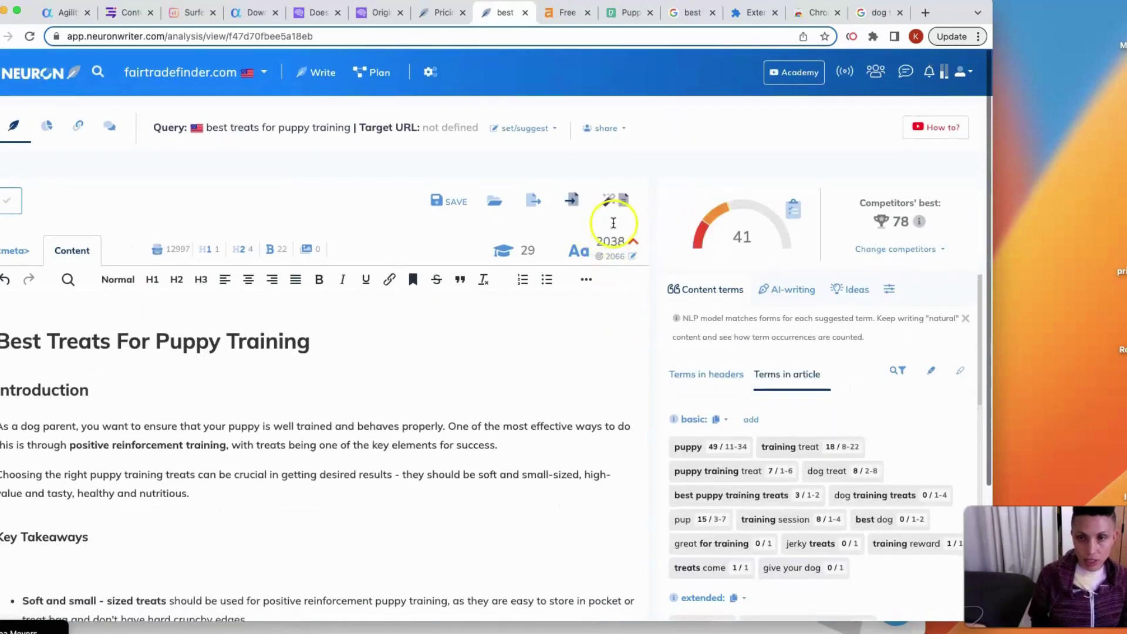
left_click(446, 200)
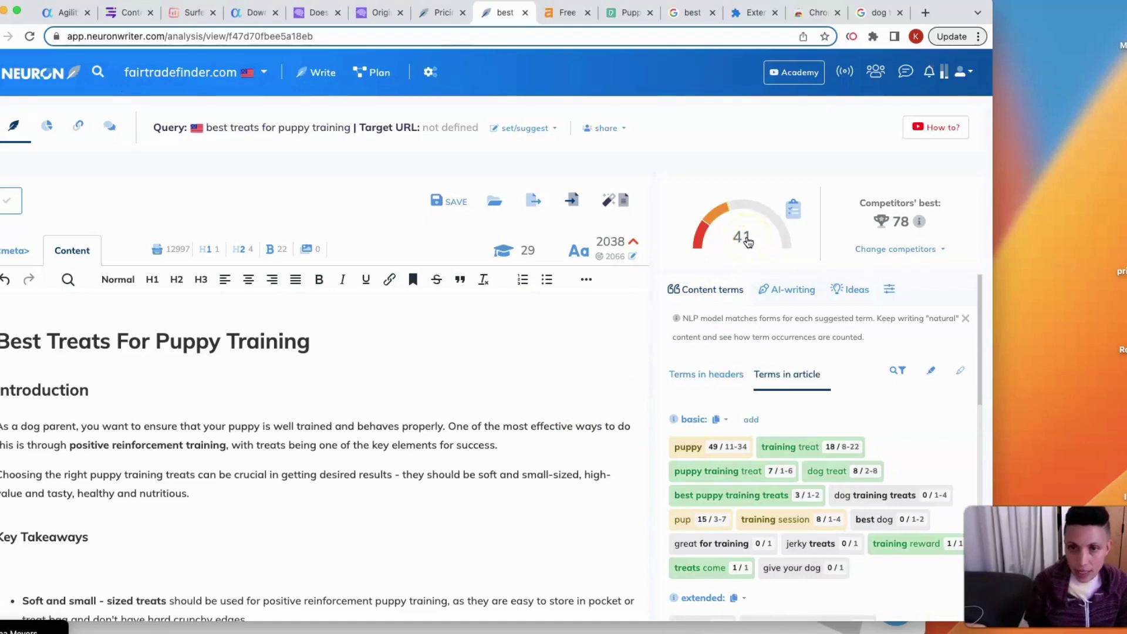
scroll(468, 505, "down", 1)
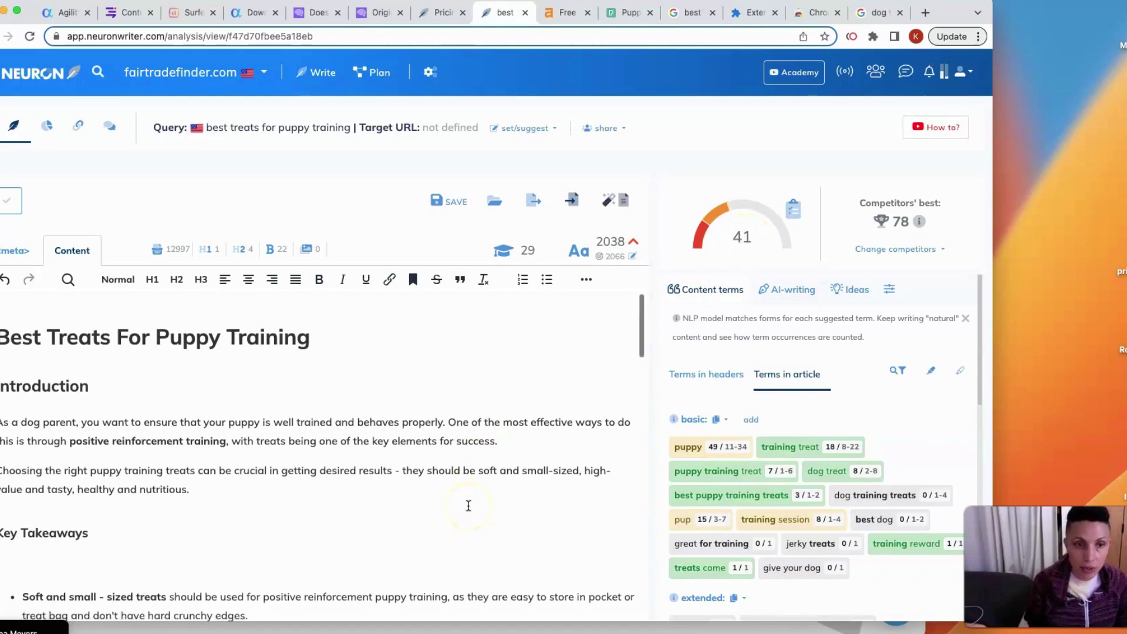
Review term counts in the article, such as puppy 49 and training treat 19.
scroll(468, 505, "down", 2)
scroll(658, 413, "down", 2)
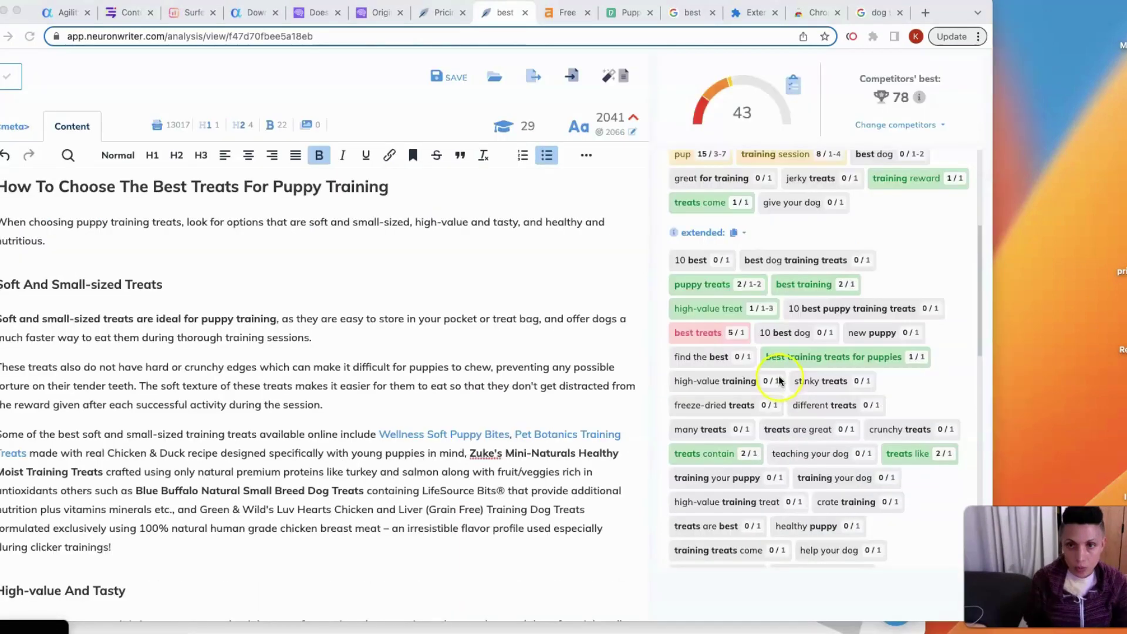
scroll(753, 259, "up", 5)
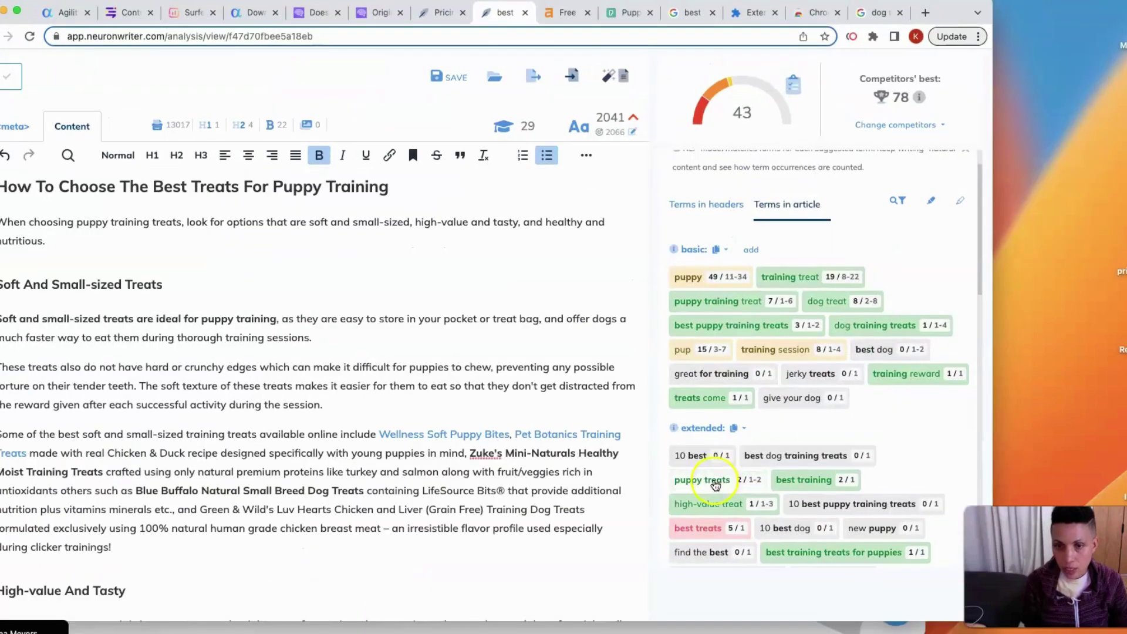
left_click(711, 514)
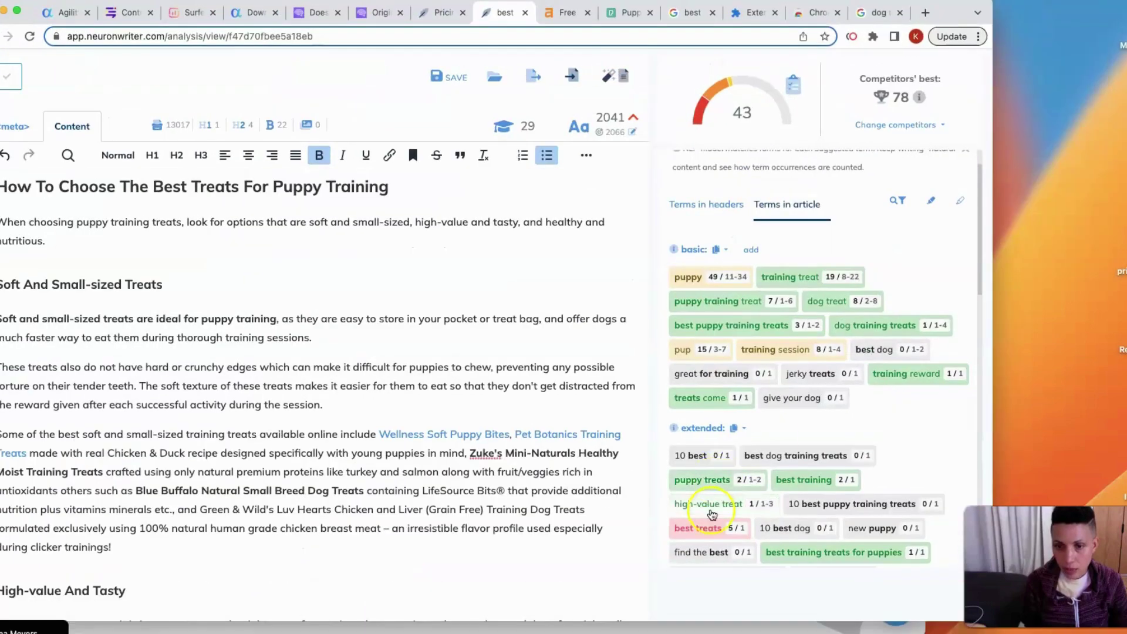
scroll(711, 514, "down", 2)
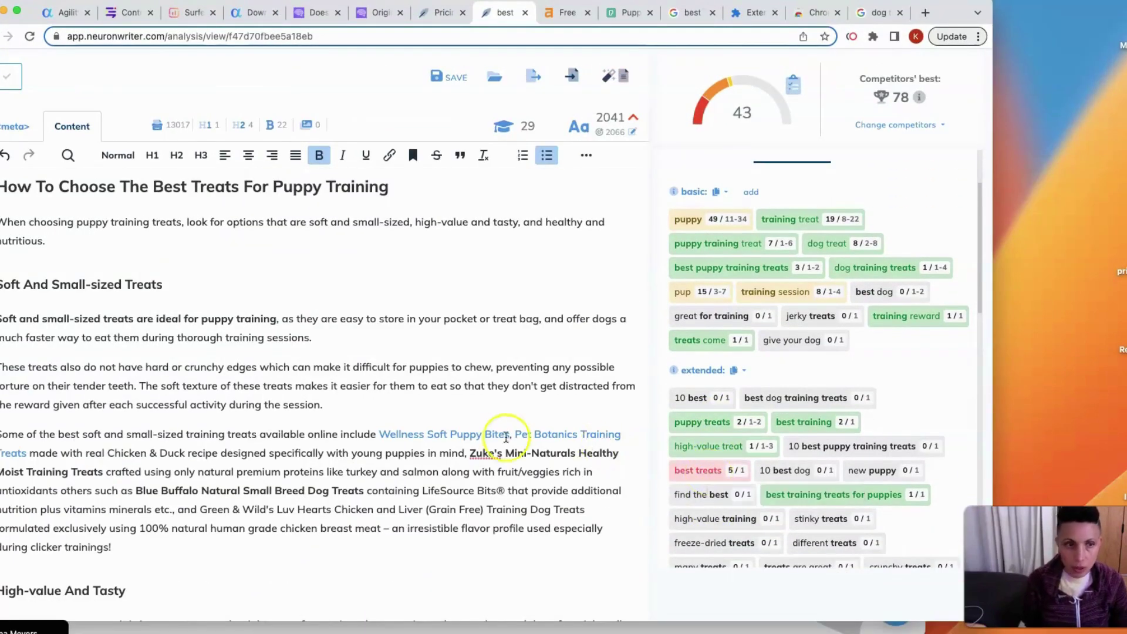
scroll(842, 392, "up", 3)
scroll(842, 392, "down", 1)
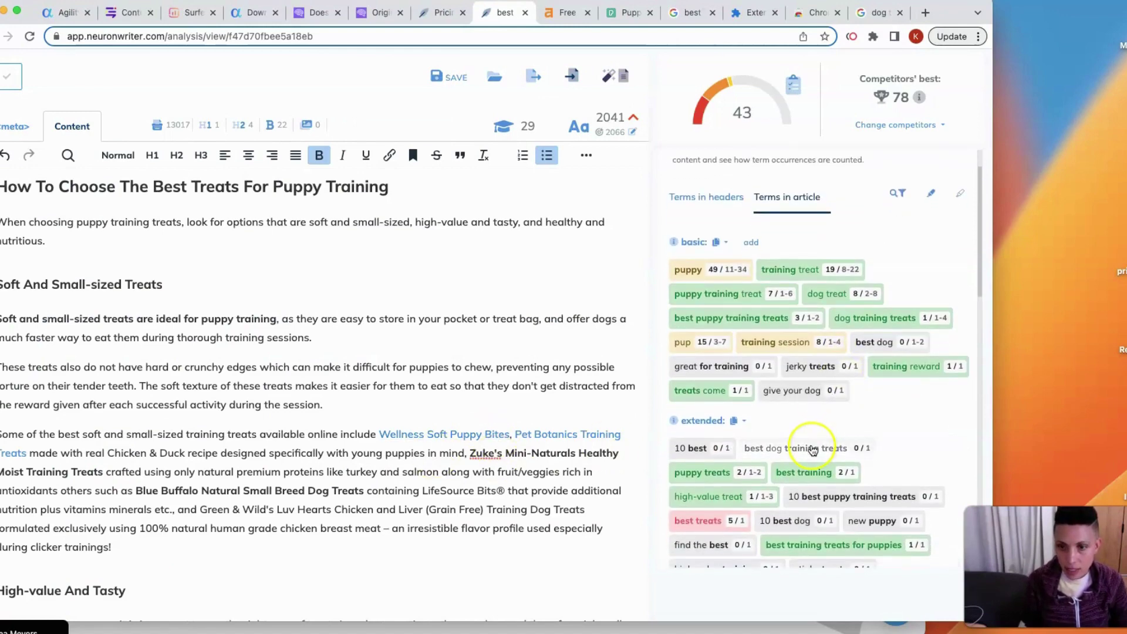
scroll(813, 448, "up", 1)
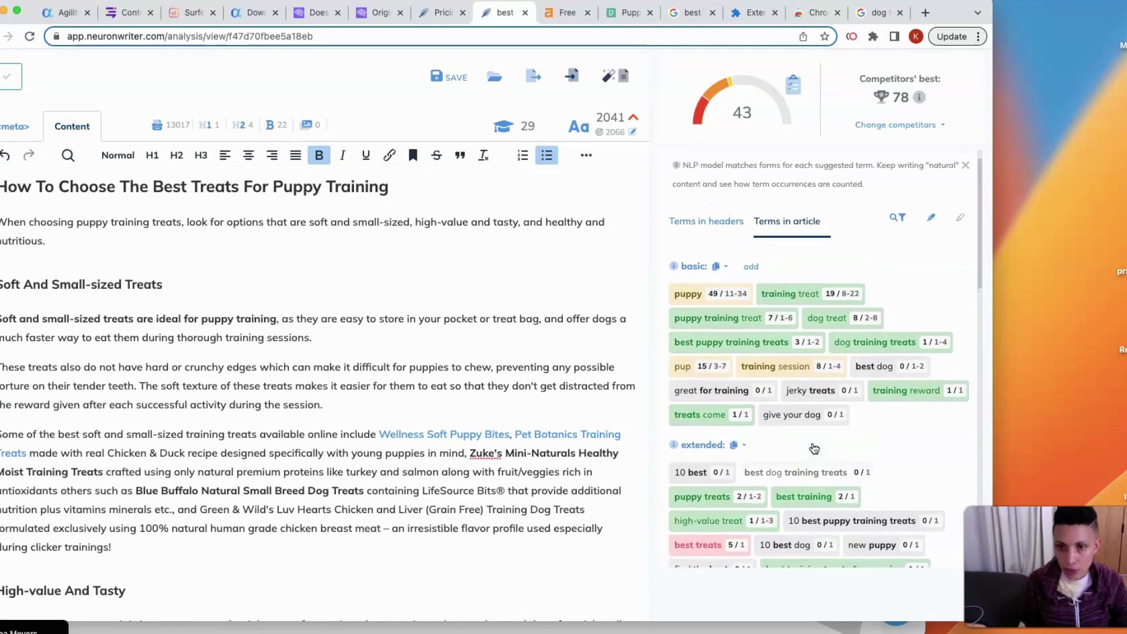
scroll(813, 448, "down", 6)
scroll(814, 447, "down", 5)
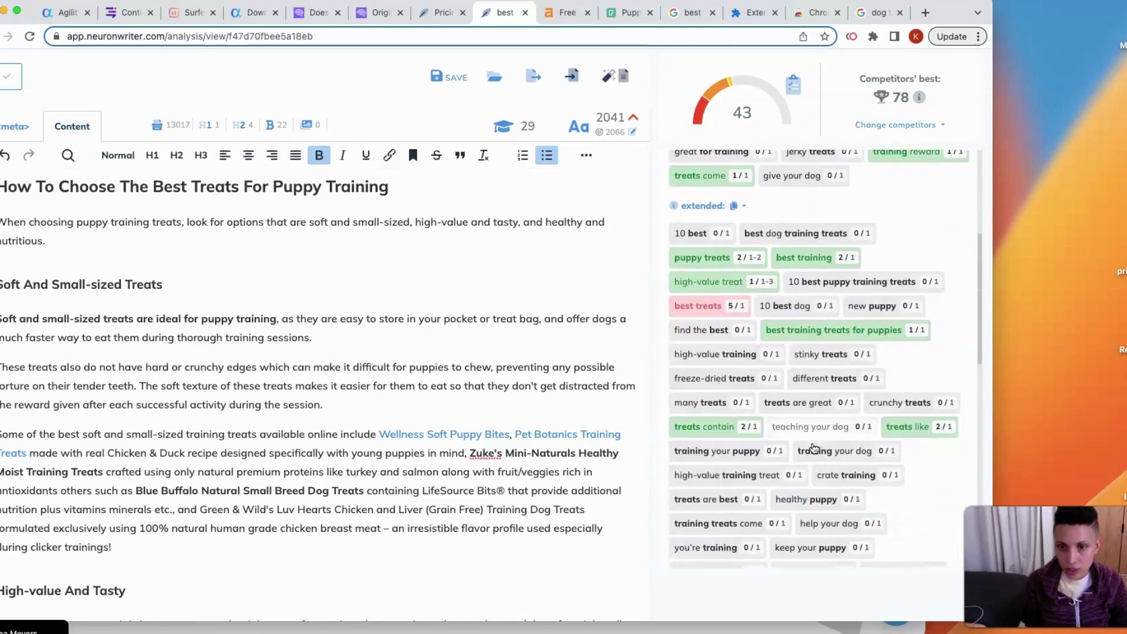
scroll(813, 448, "down", 5)
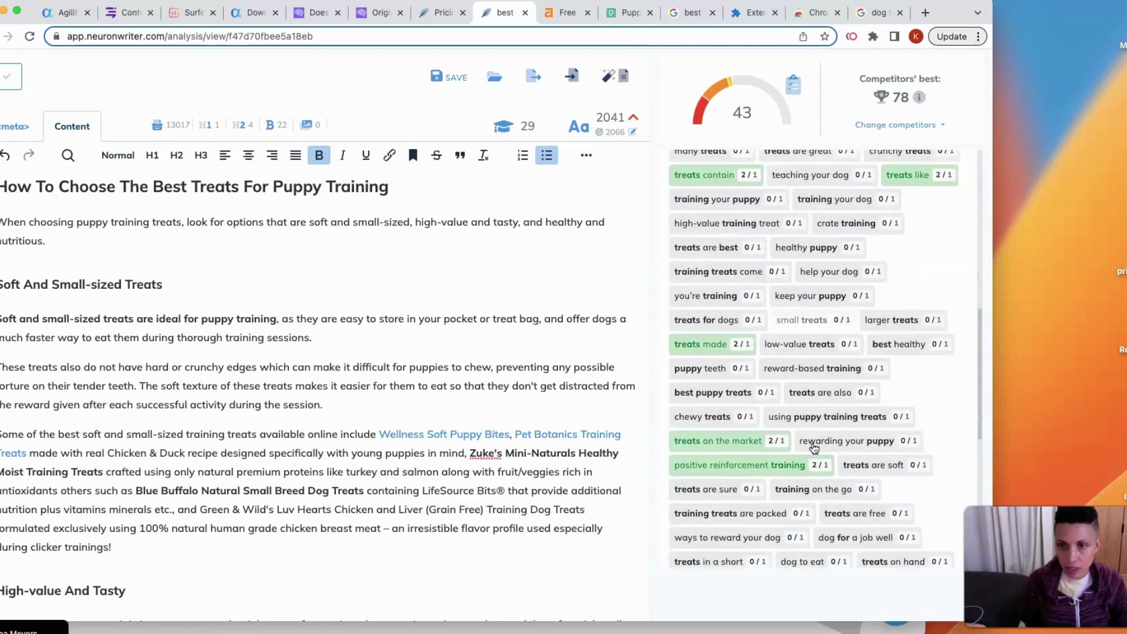
scroll(814, 447, "up", 9)
scroll(813, 447, "up", 6)
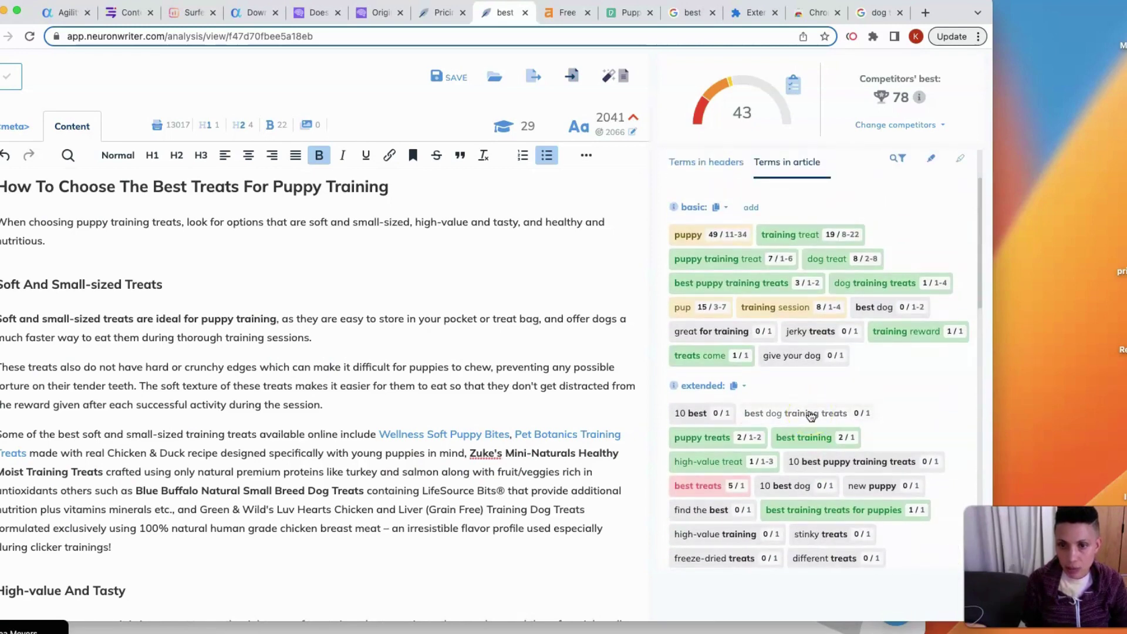
Bring up the options for the term 'best dog training treats'.
left_click(745, 116)
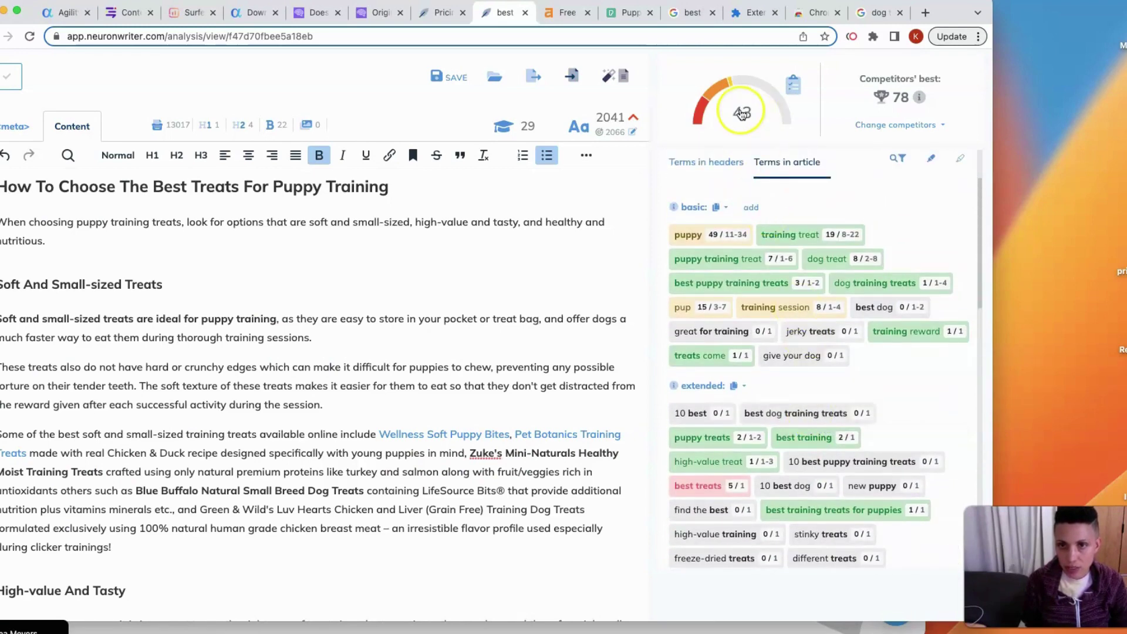
left_click(809, 415)
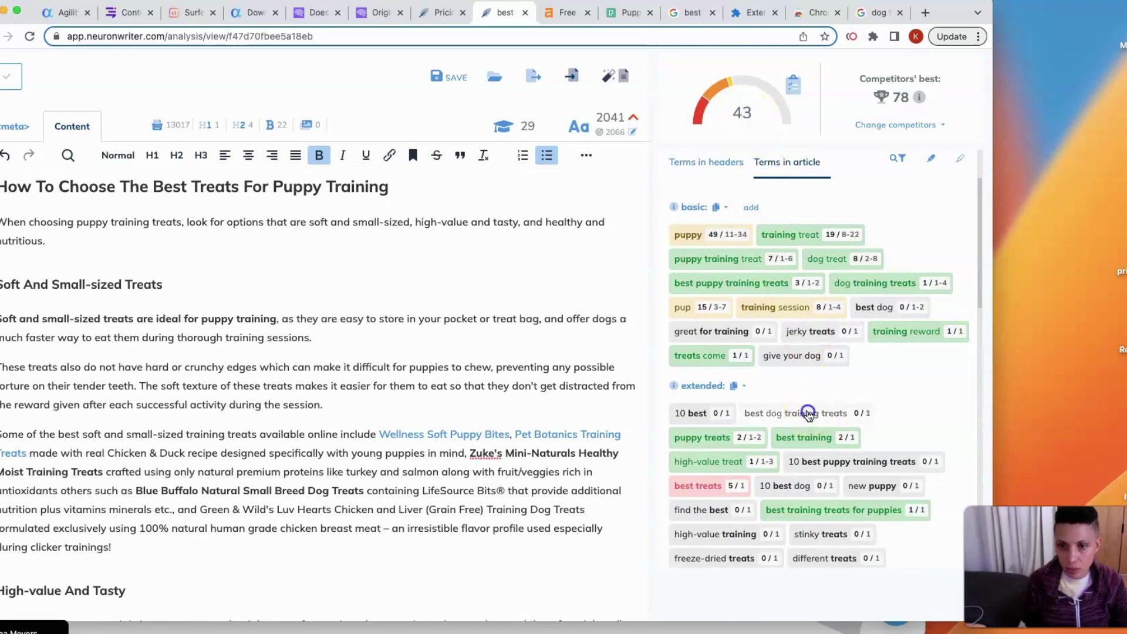
left_click(809, 415)
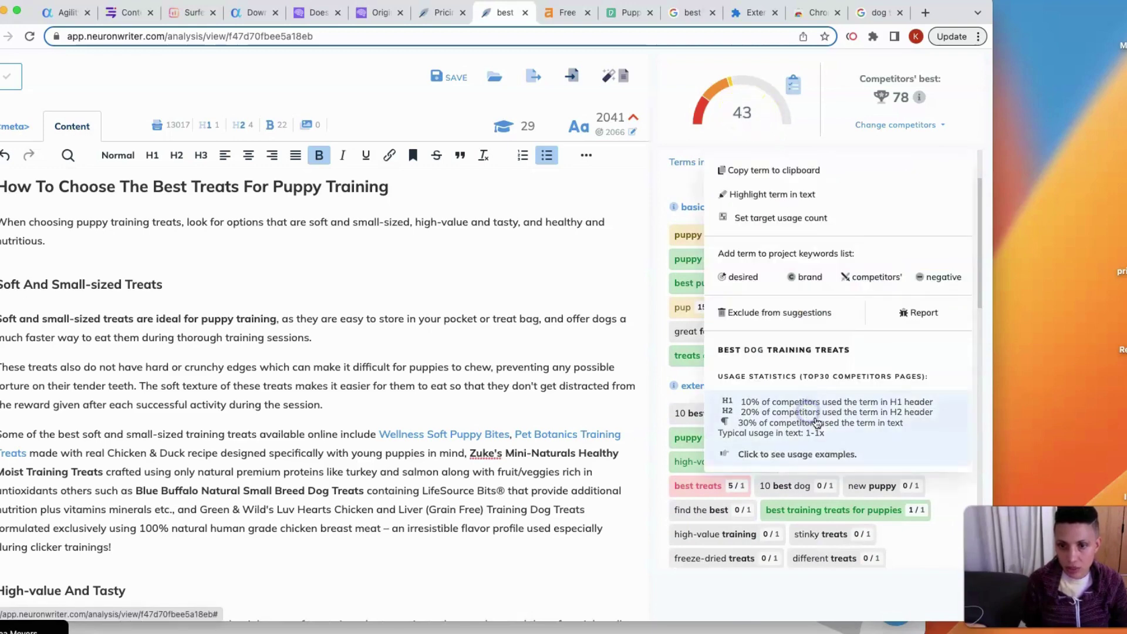
Copy 'best dog training treats' and insert it before 'Treats' in the Soft And Small-sized heading.
left_click(773, 172)
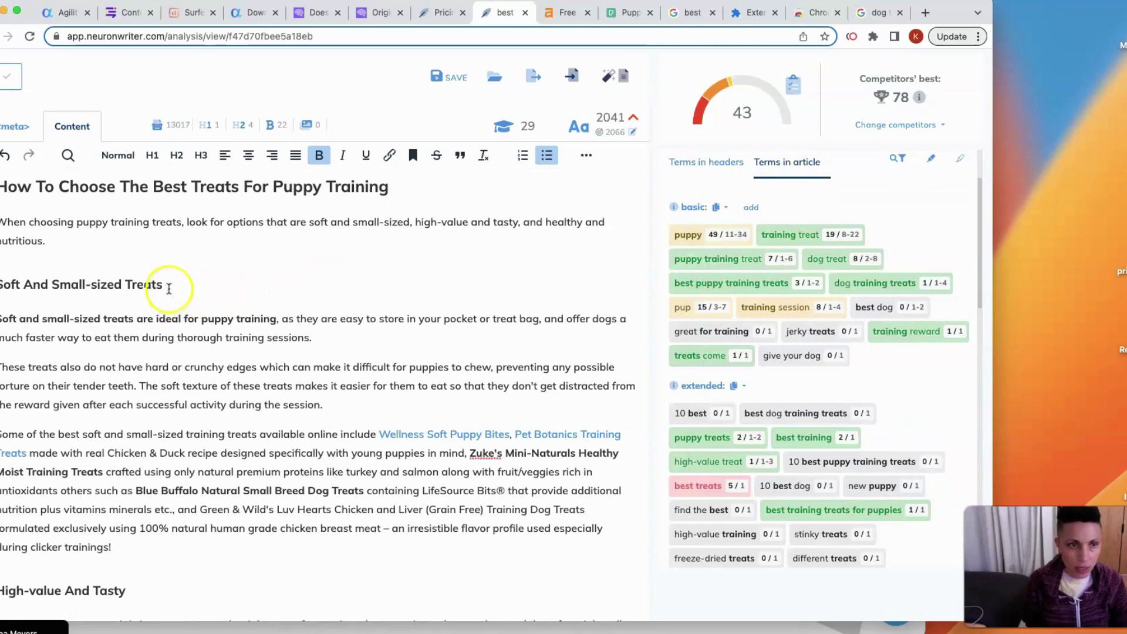
left_click(168, 287)
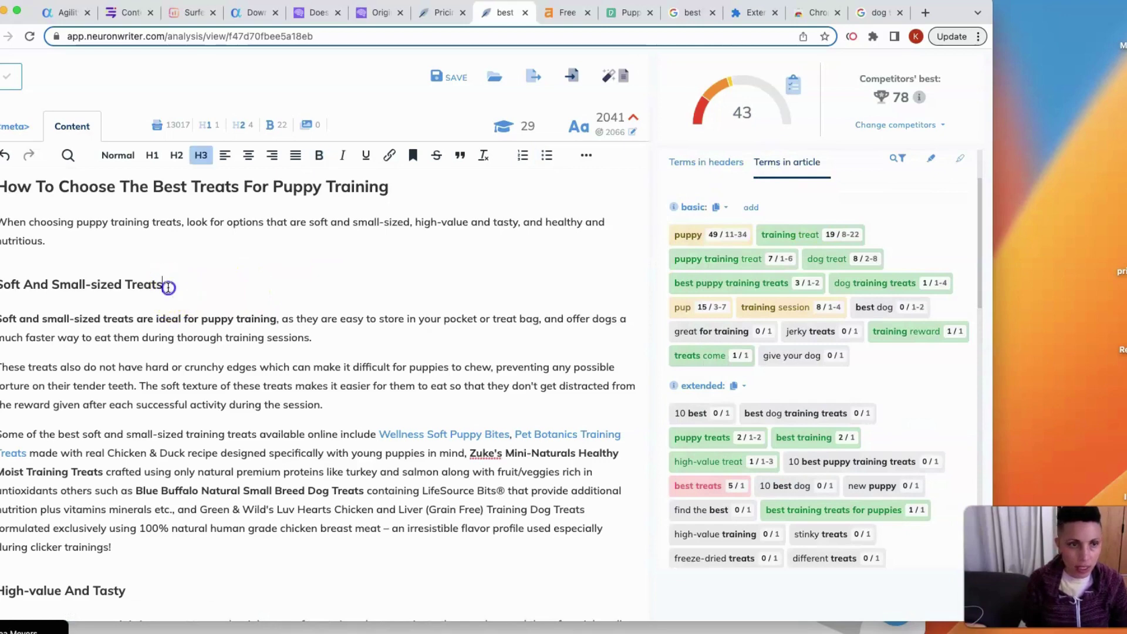
left_click(19, 286)
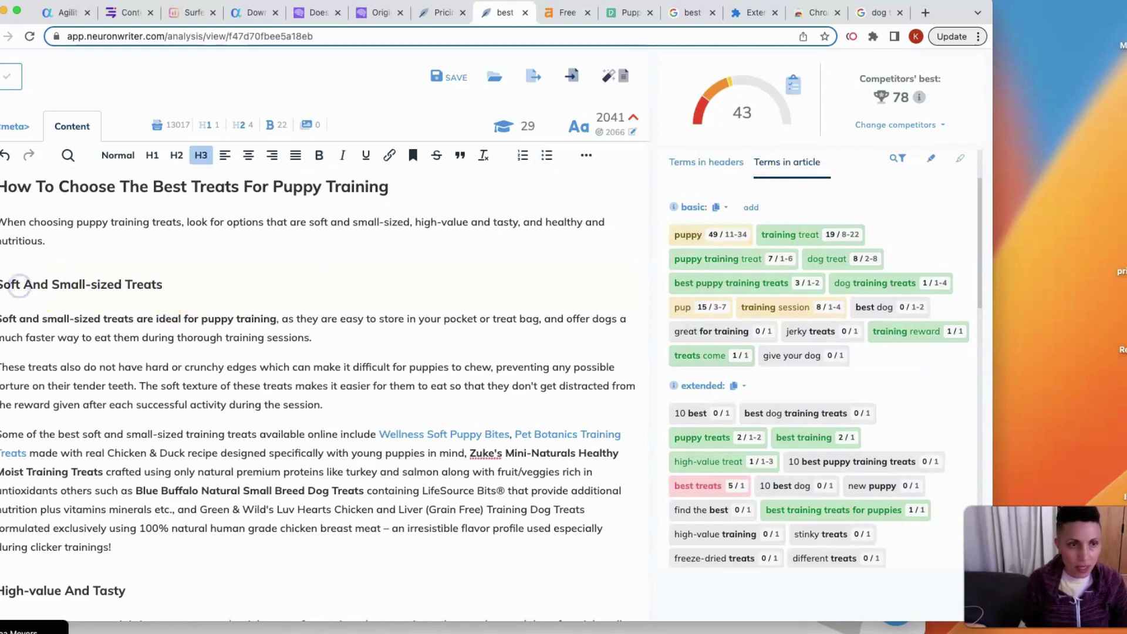
left_click(118, 286)
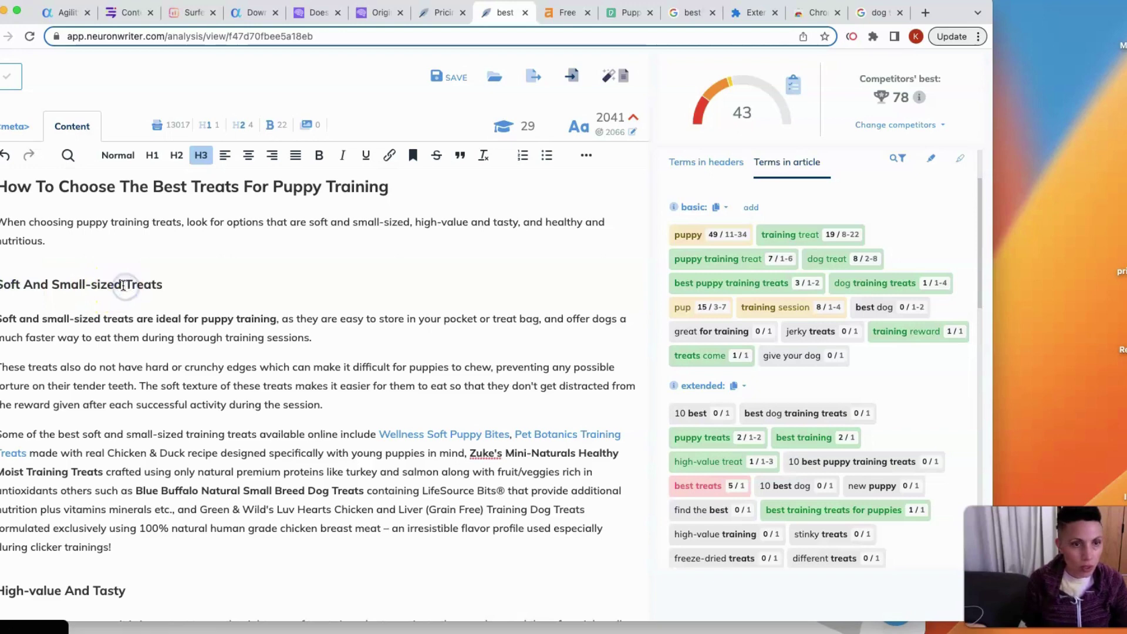
left_click(139, 285)
key("super+v")
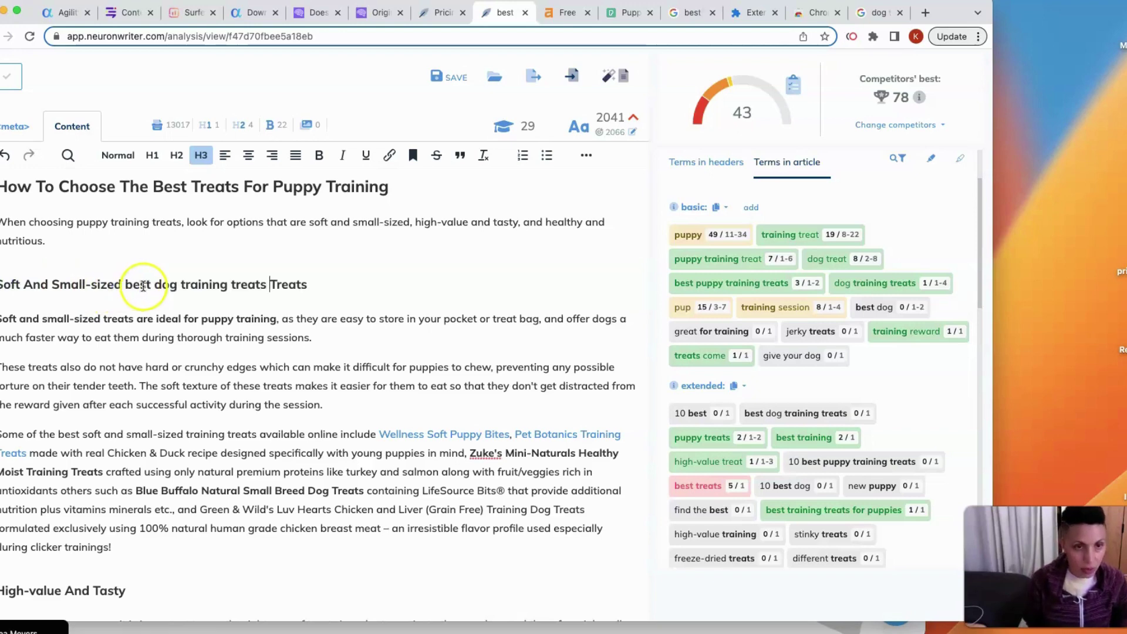
Delete the leftover 'Treats' so the heading reads 'Soft And Small-sized best dog training treats'.
double_click(299, 285)
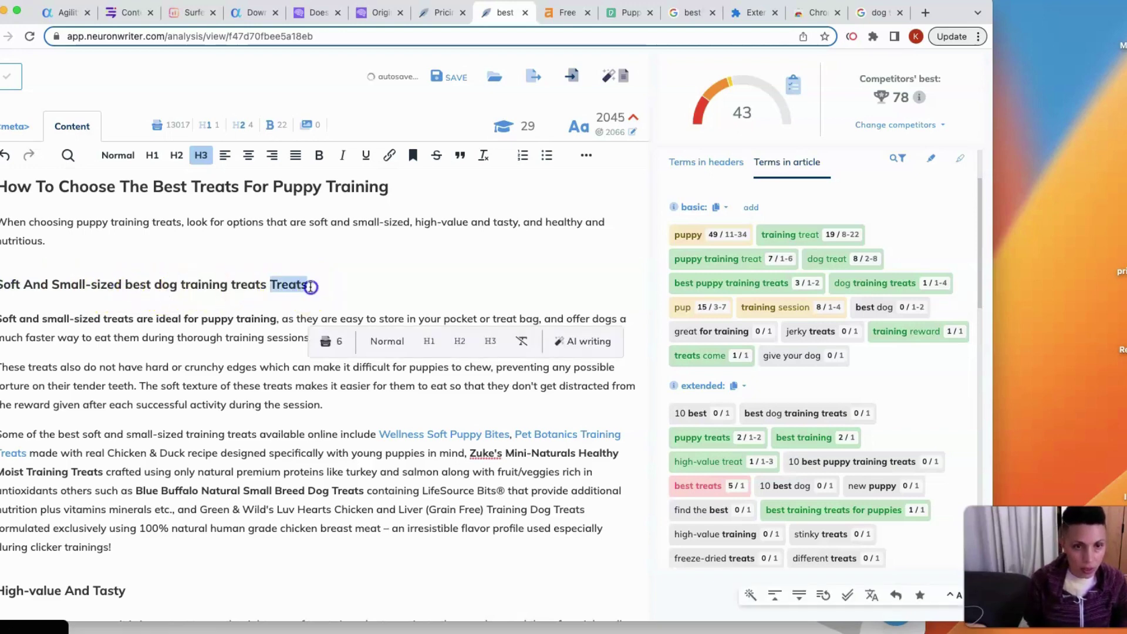
key("BackSpace")
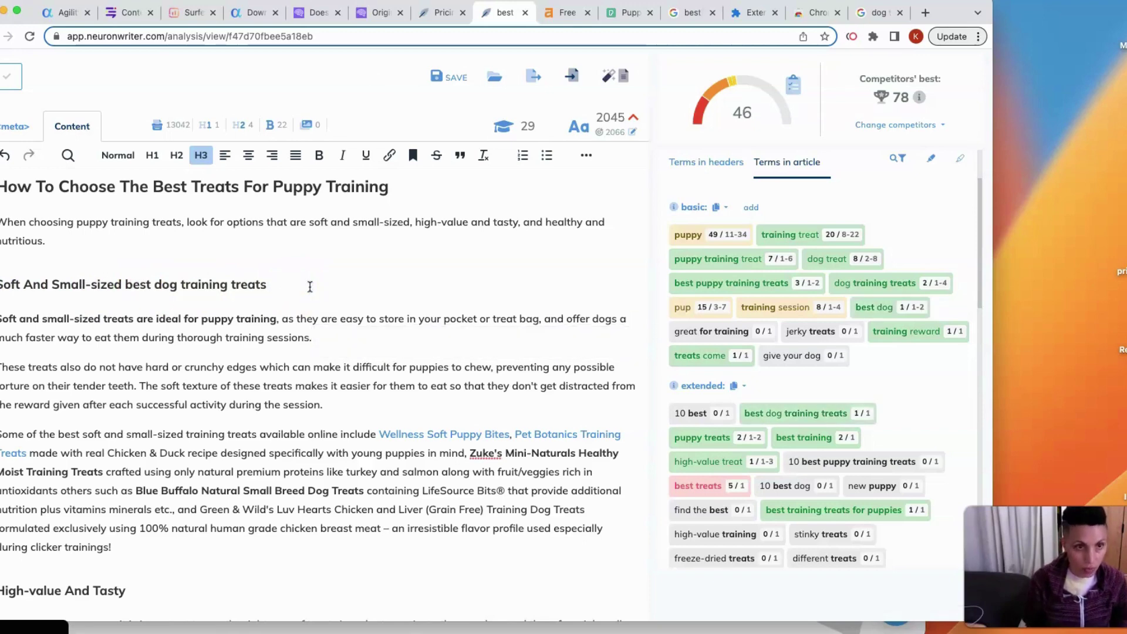
left_click(79, 288)
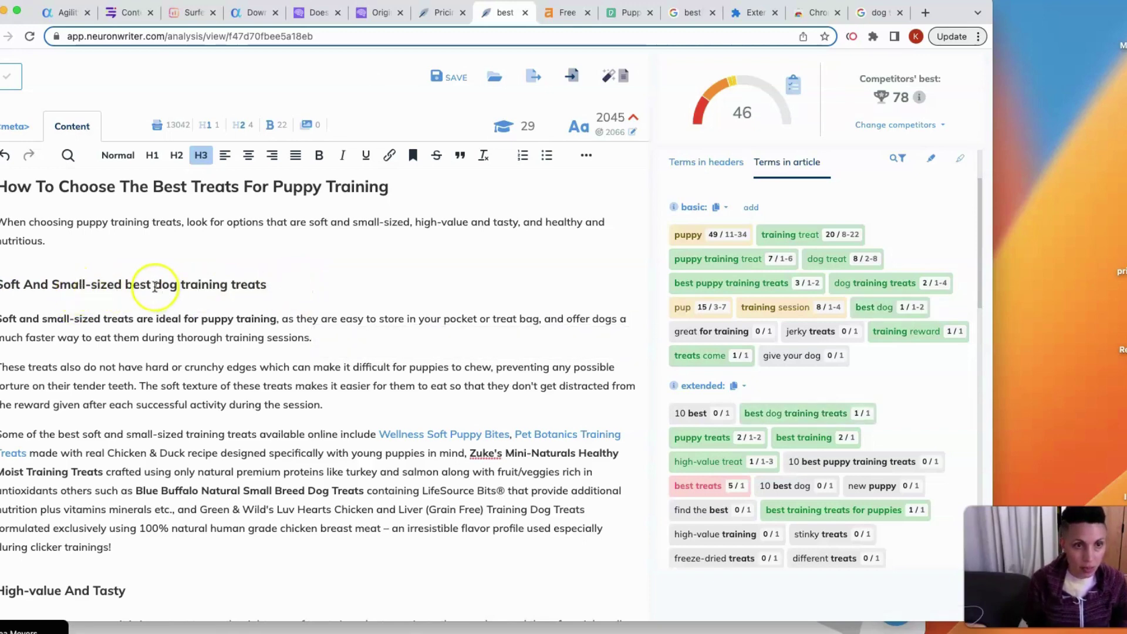
left_click(236, 288)
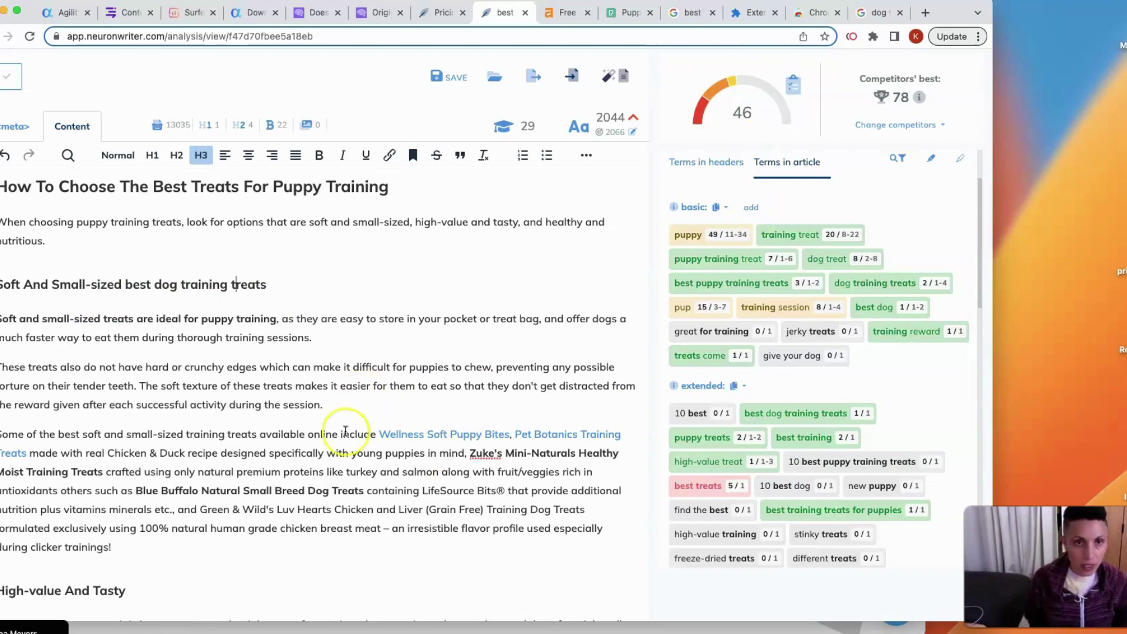
scroll(345, 431, "up", 1)
scroll(345, 431, "down", 2)
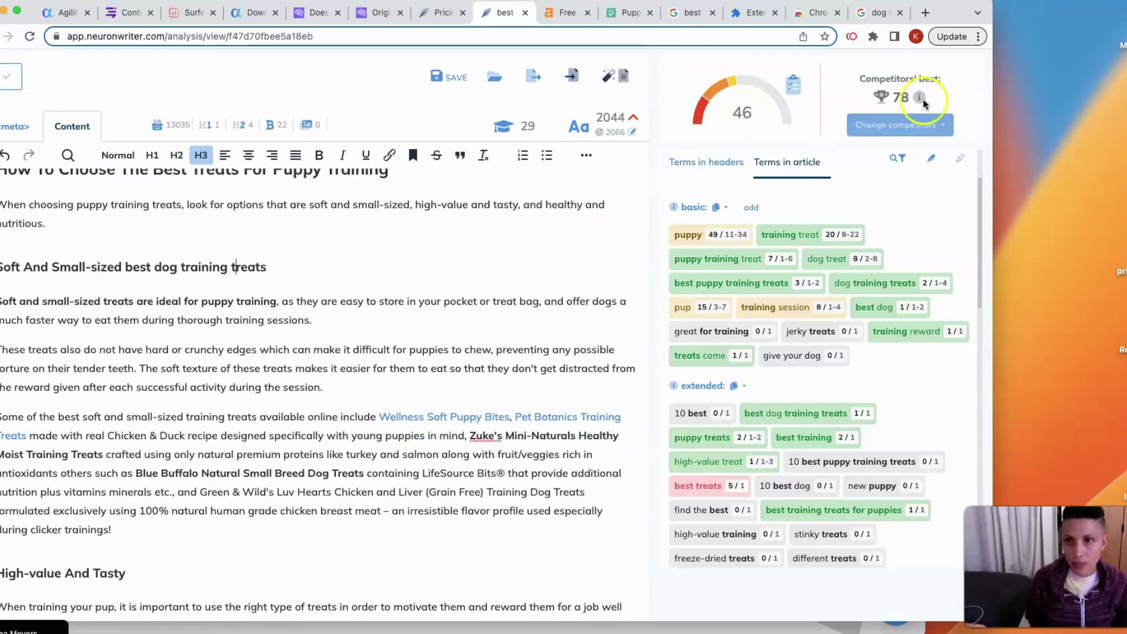
mouse_move(919, 99)
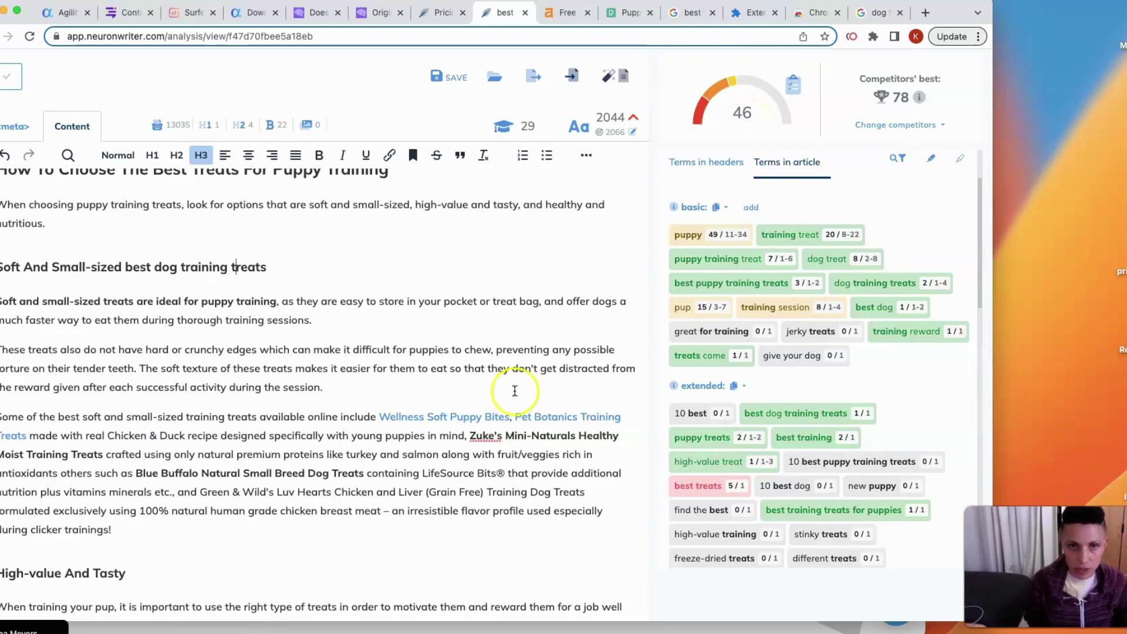
scroll(514, 391, "up", 10)
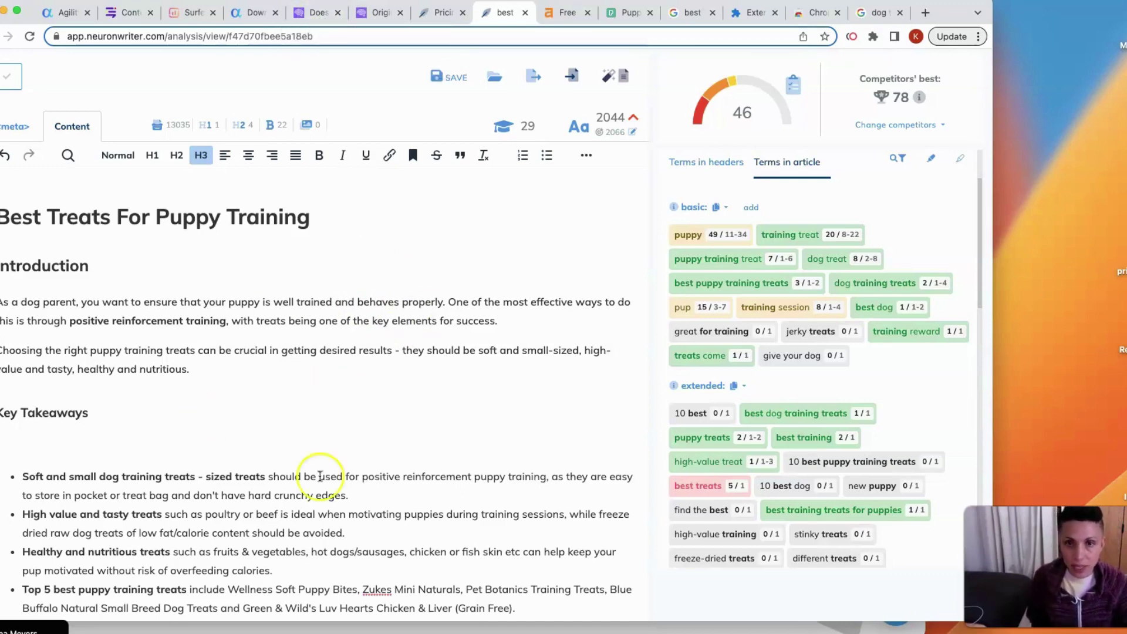
left_click(232, 447)
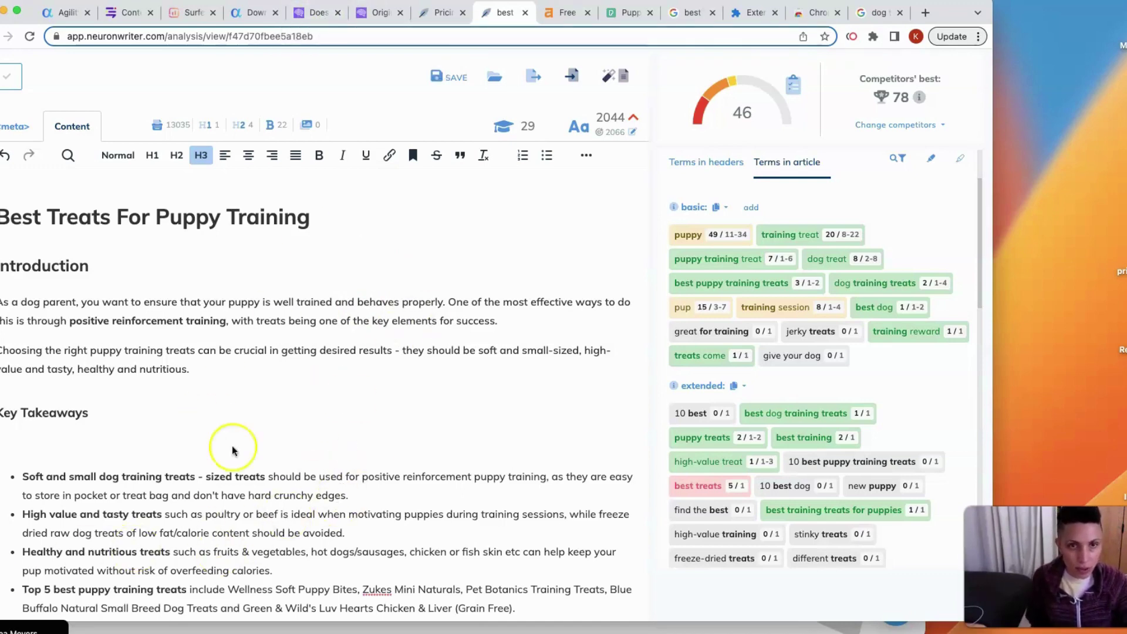